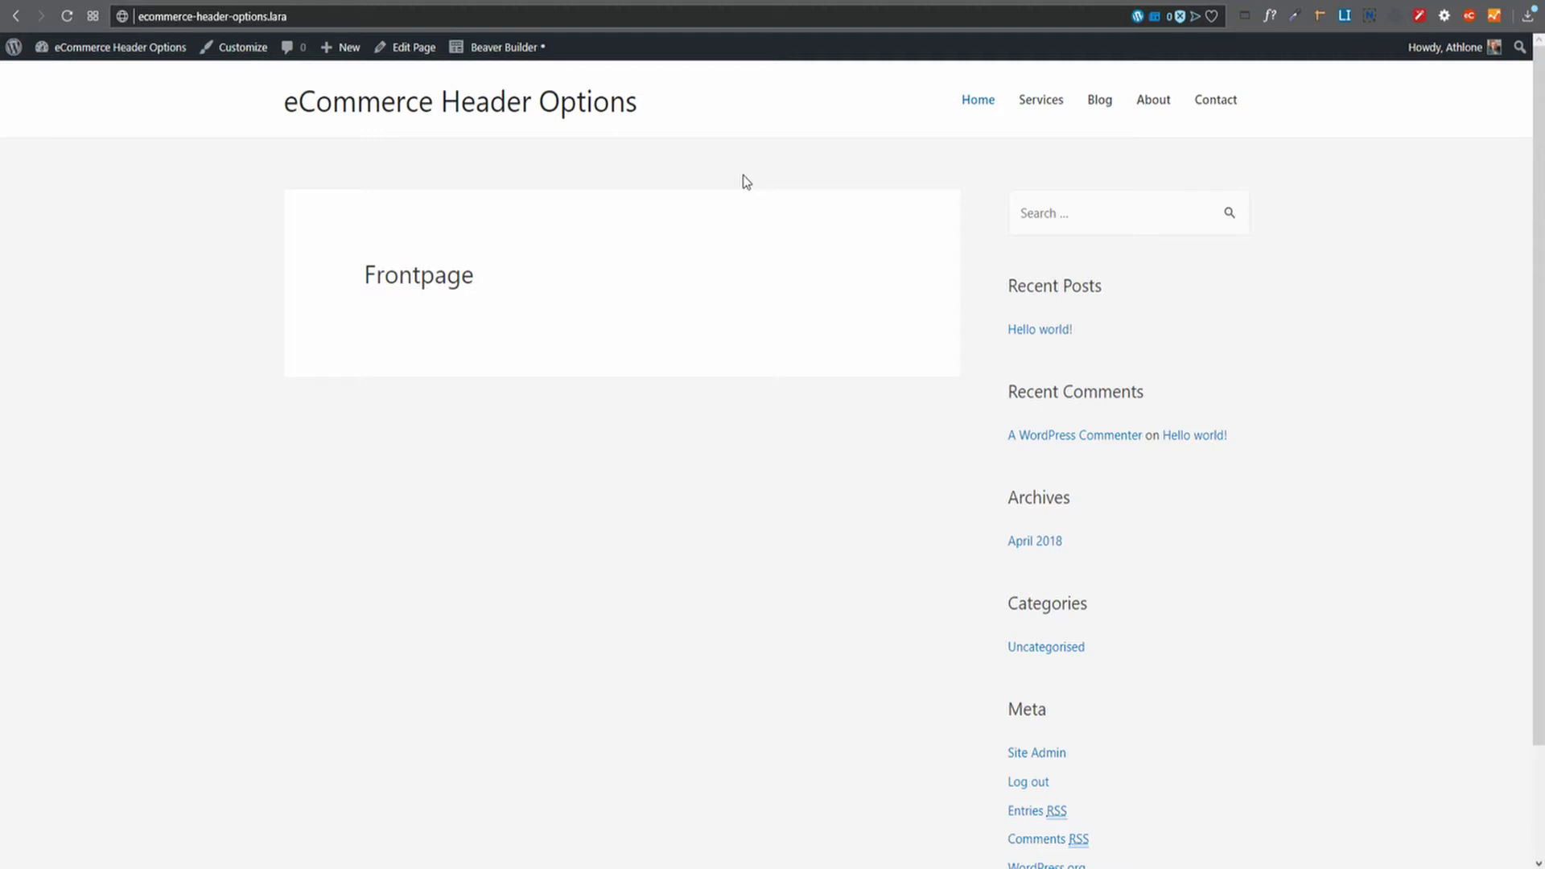
Step: Create a new Header-type Themer Layout titled 'Centered Logo' from the dashboard
click(173, 49)
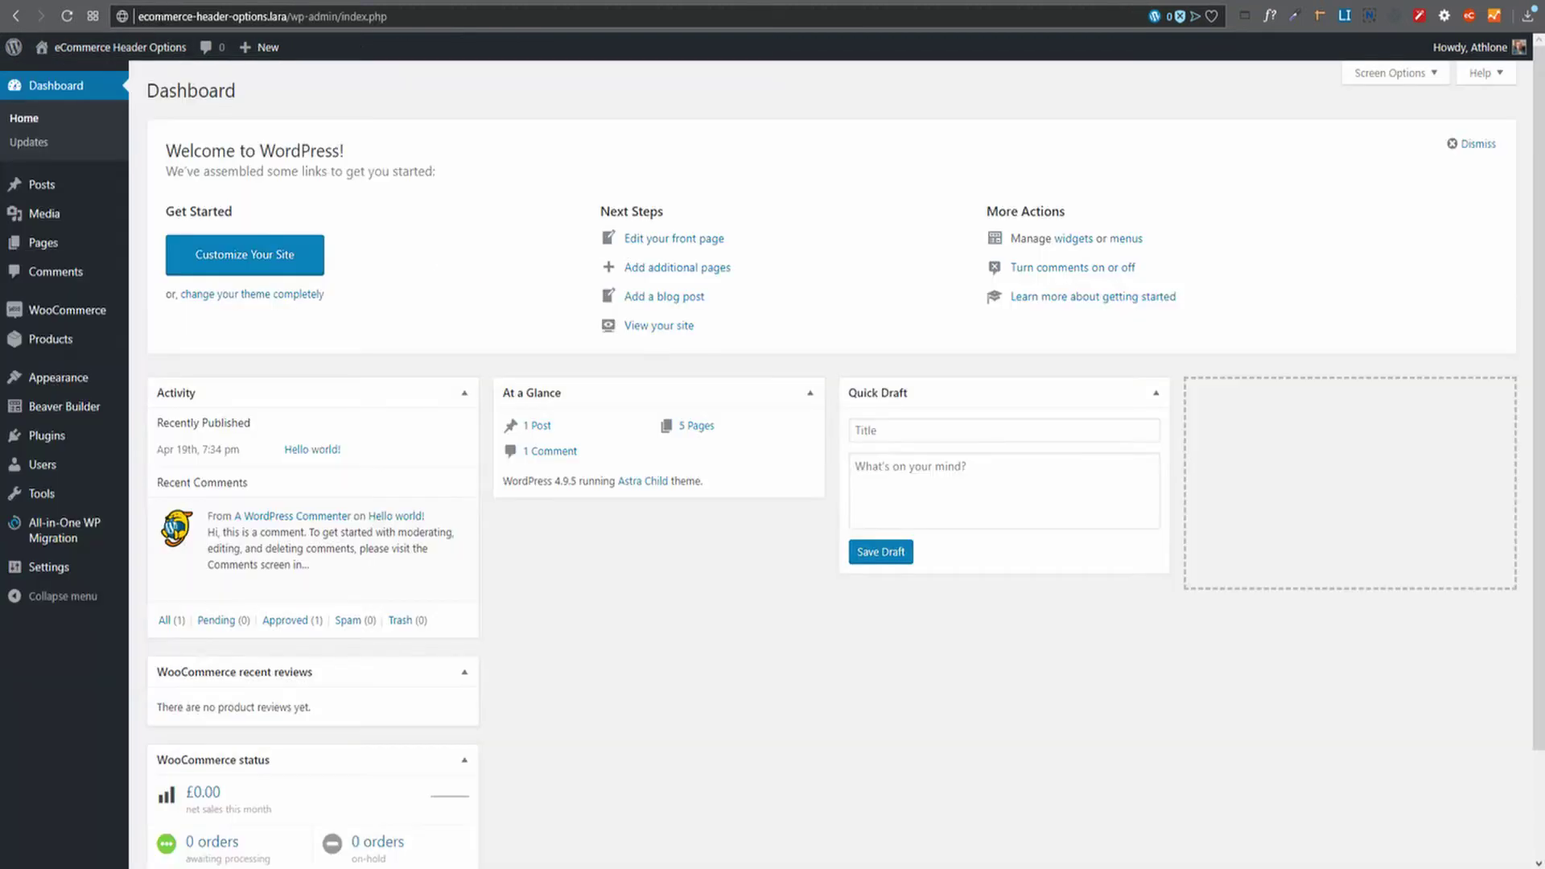
mouse_move(44, 411)
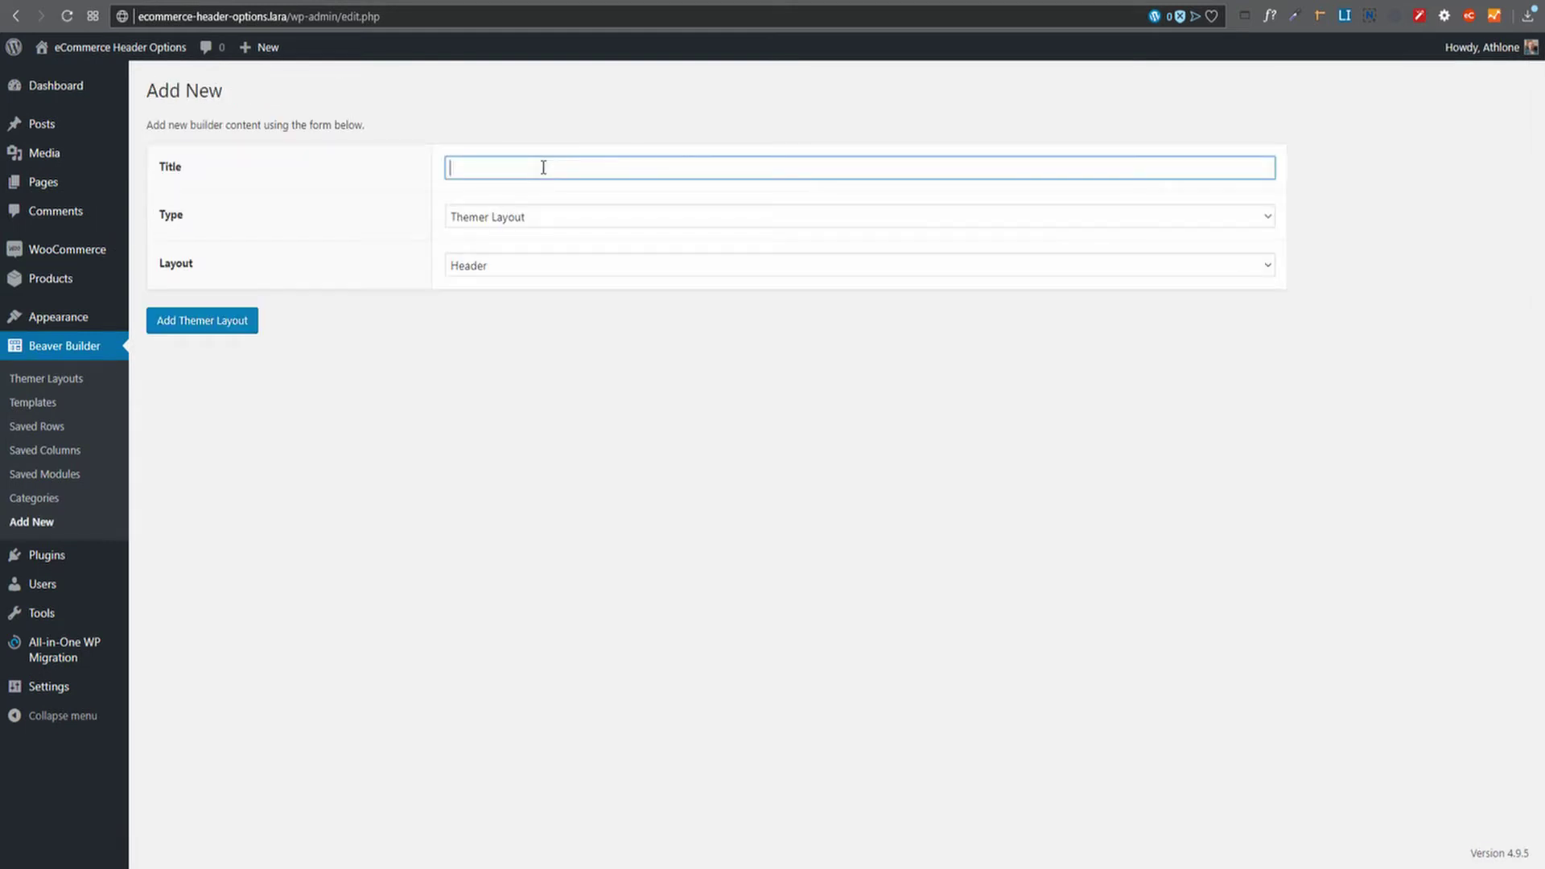
text(usto)
key(BackSpace)
key(BackSpace)
key(BackSpace)
key(BackSpace)
key(BackSpace)
text(Centered Logo)
key(Tab)
key(Tab)
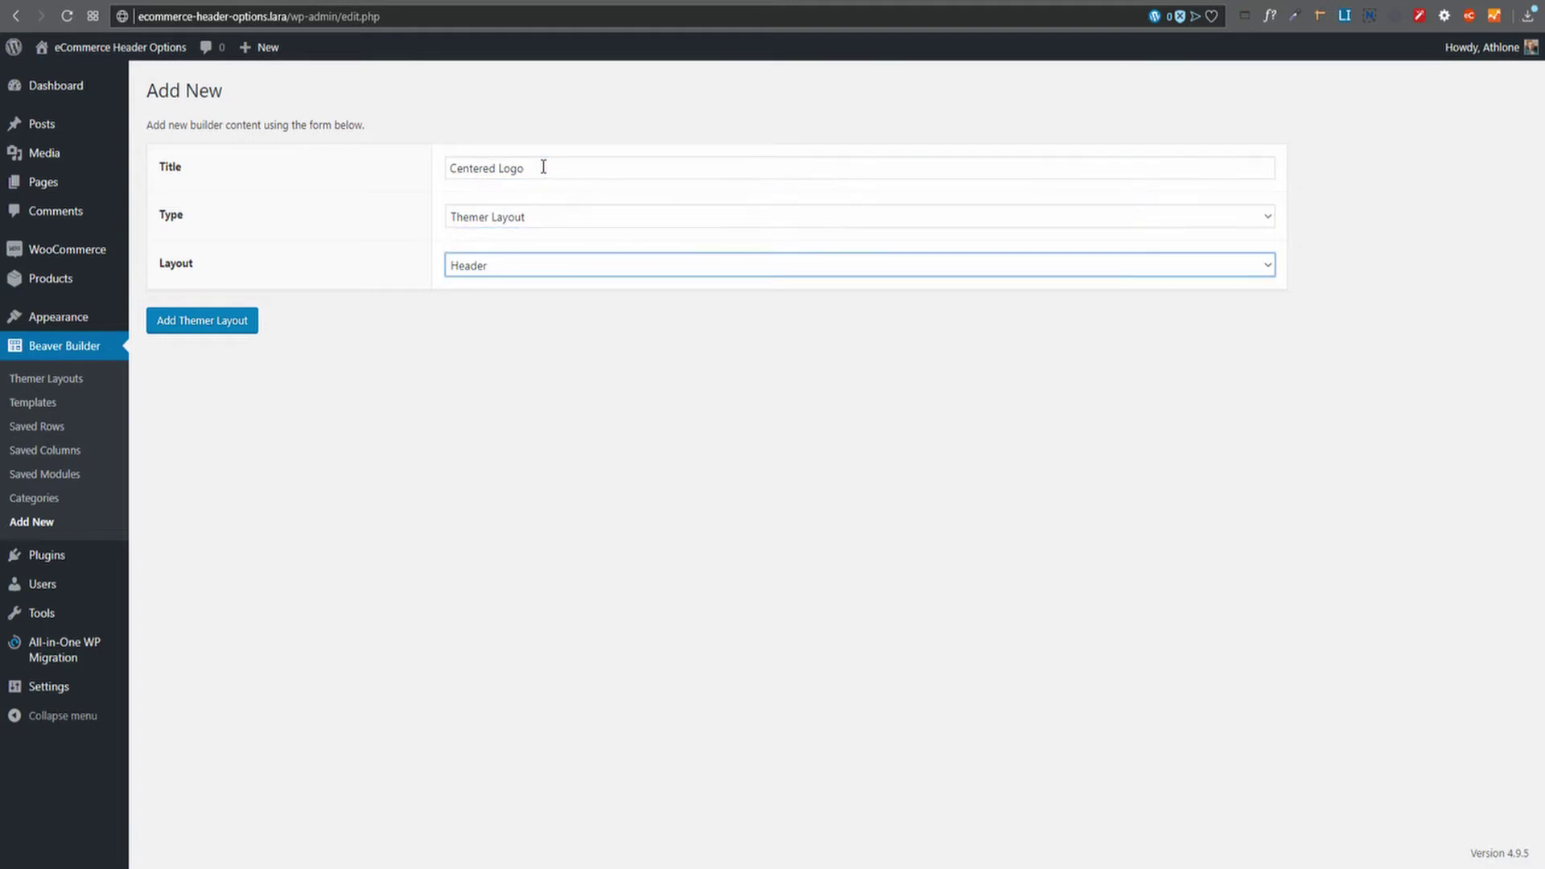
click(191, 325)
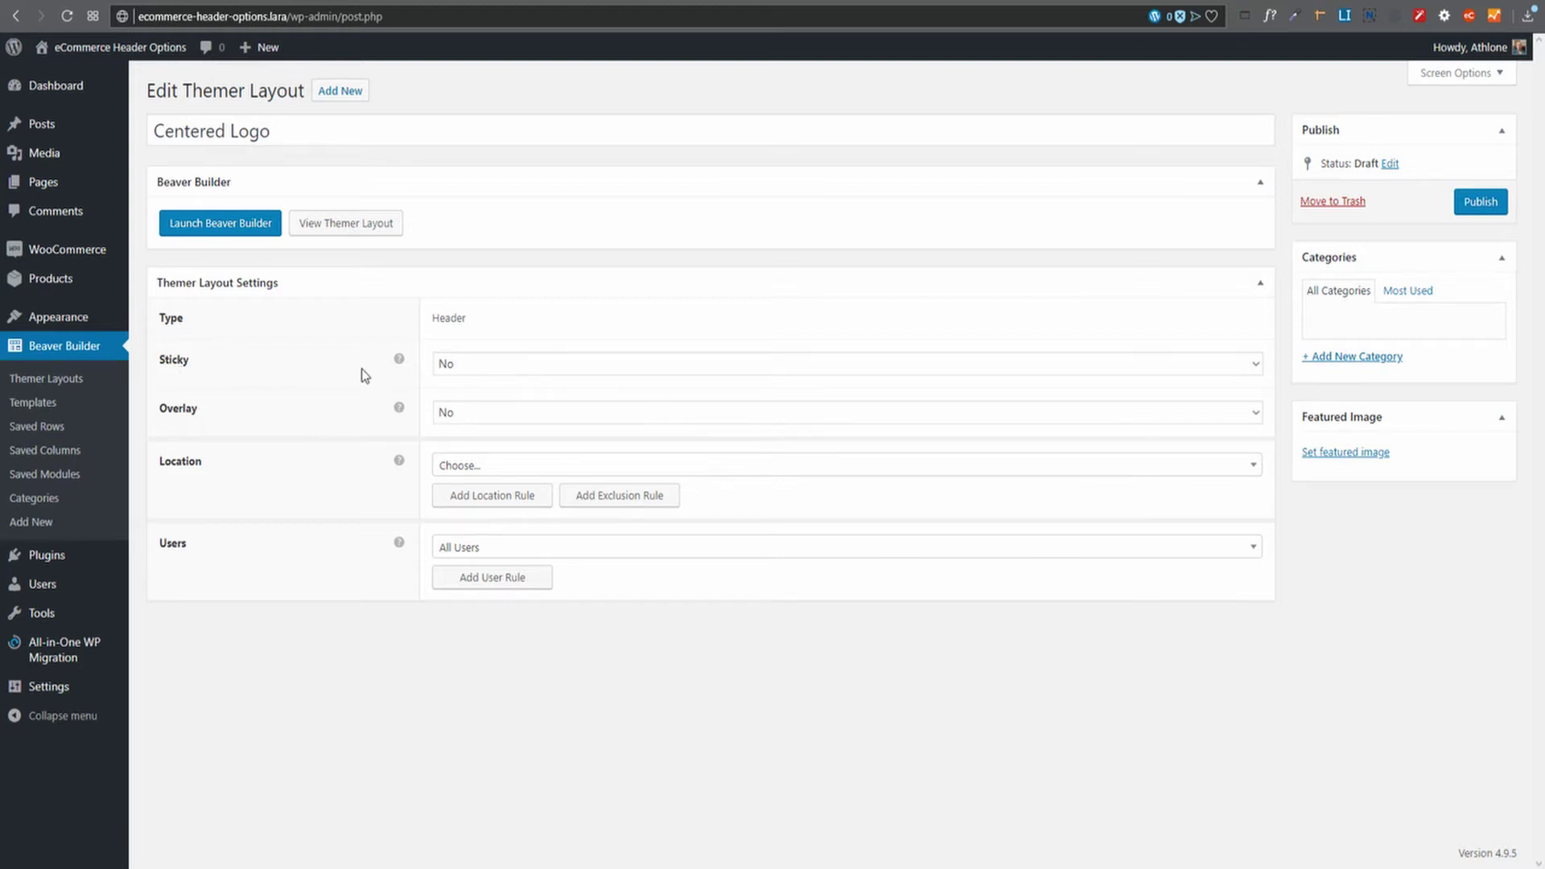
Step: Set the header's Sticky and Shrink options to Yes and Overlay to No
click(521, 366)
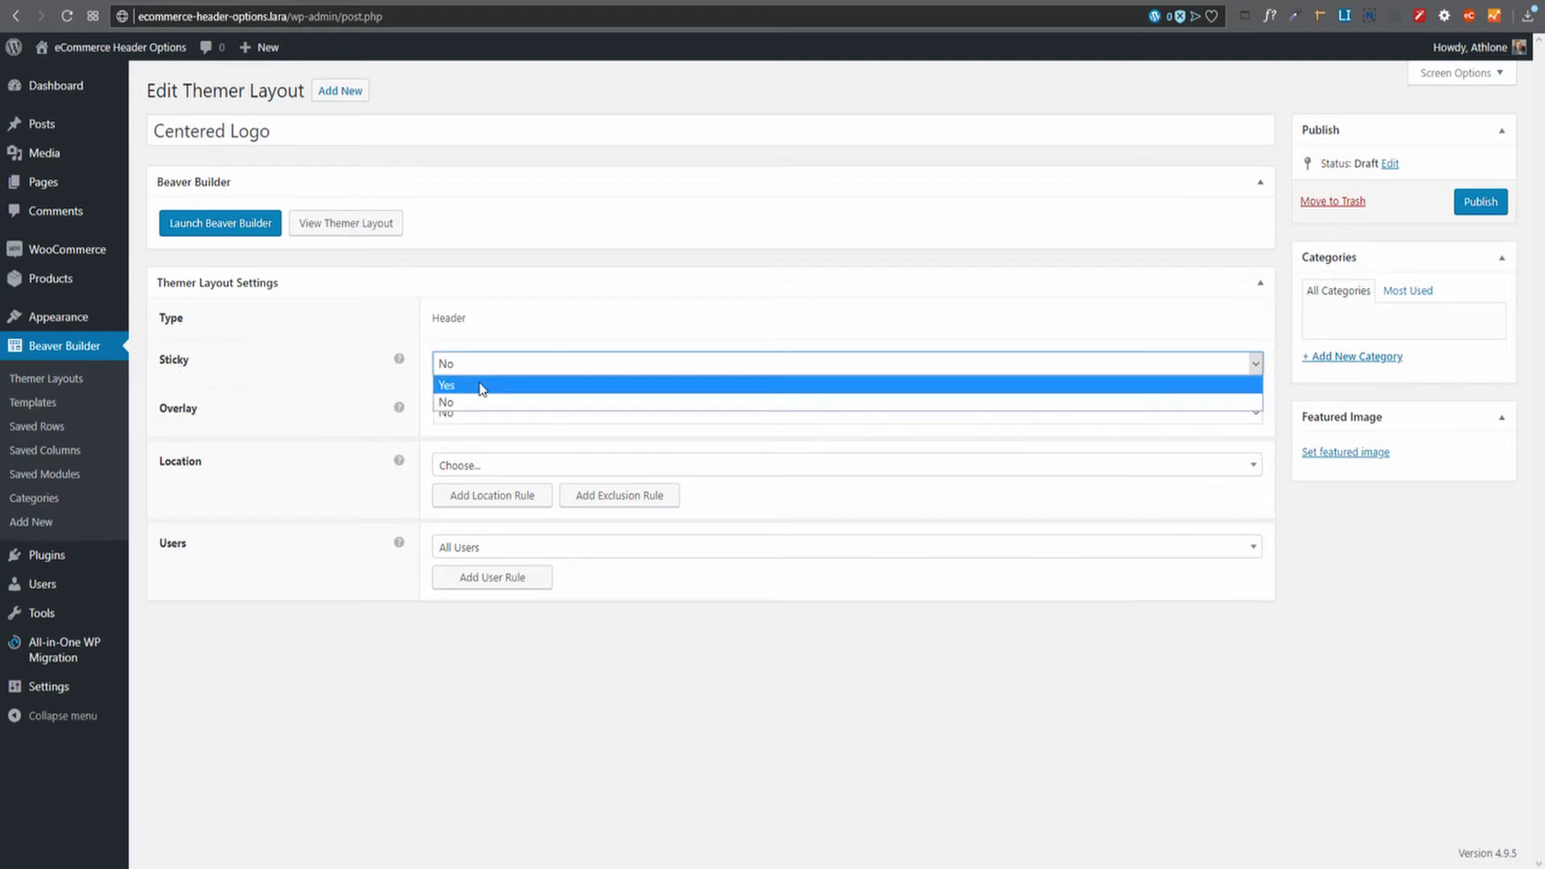
click(482, 387)
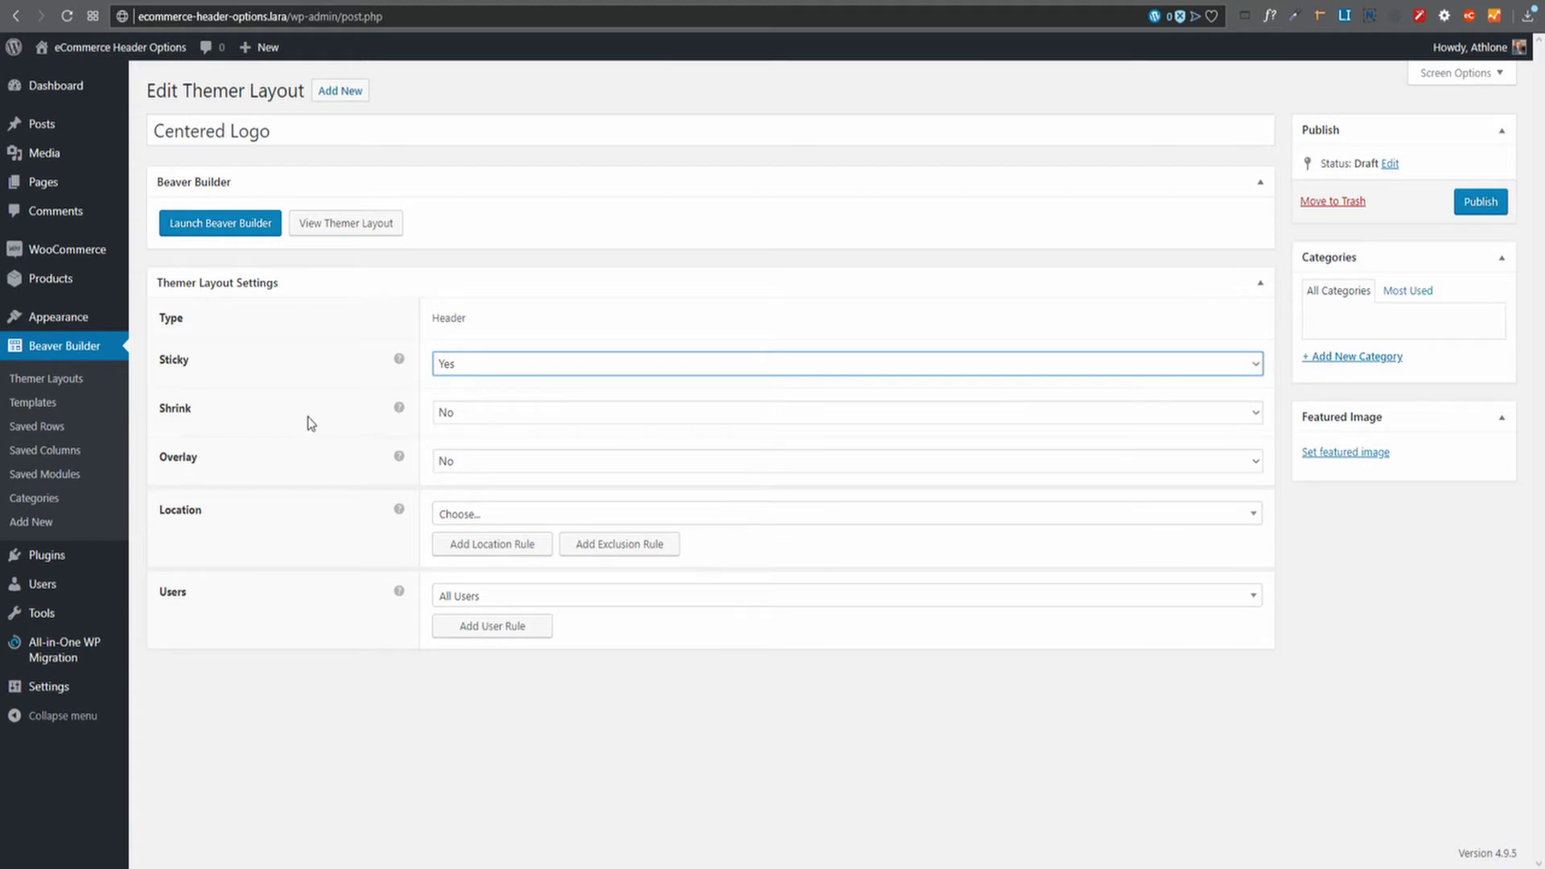
click(477, 411)
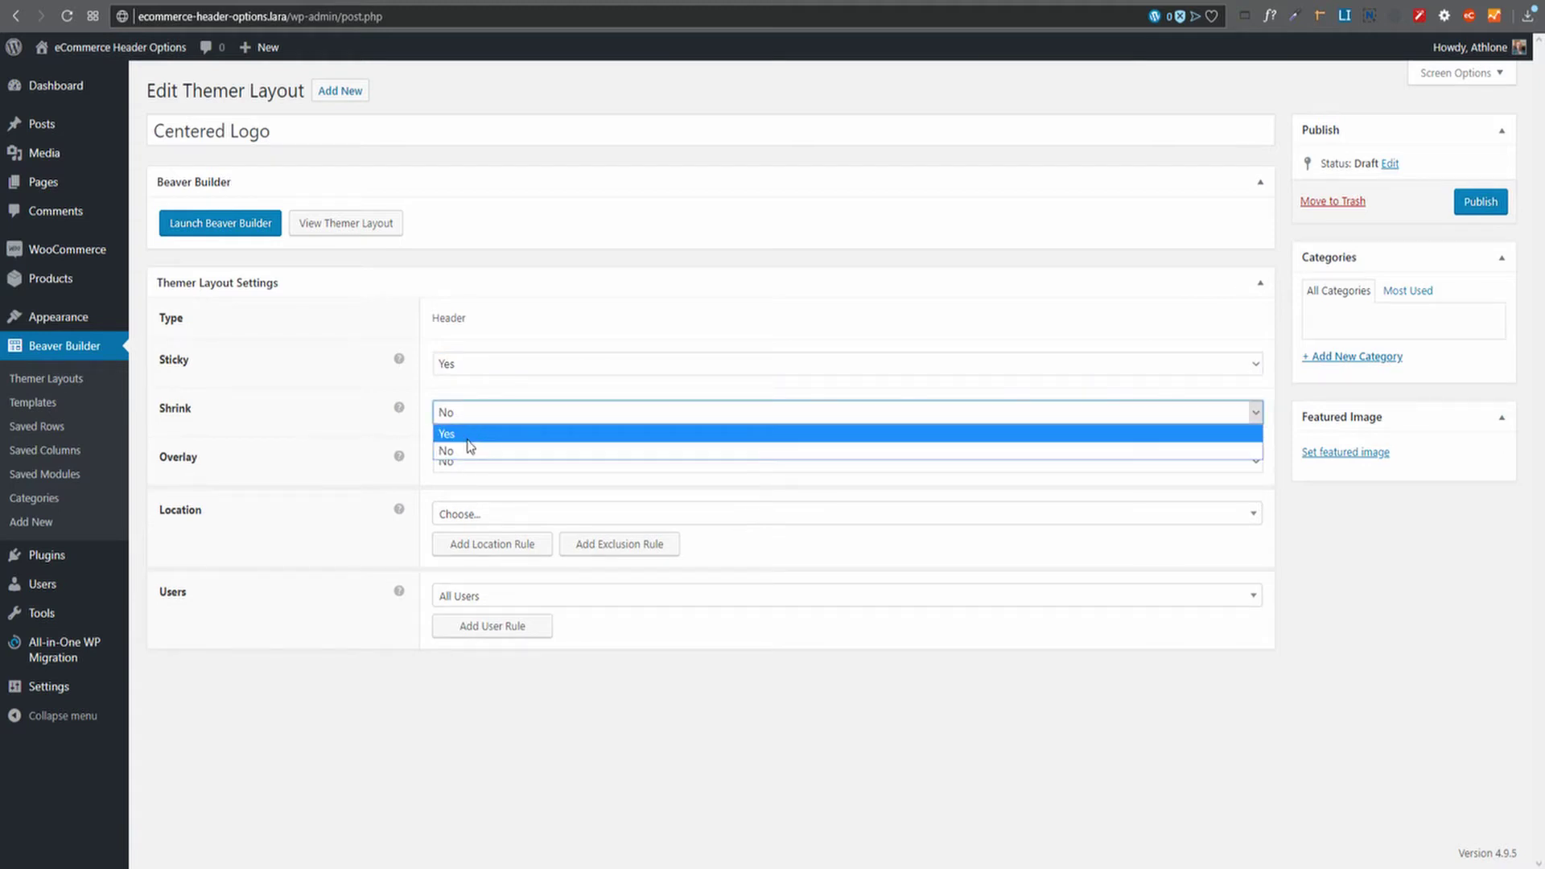
click(470, 435)
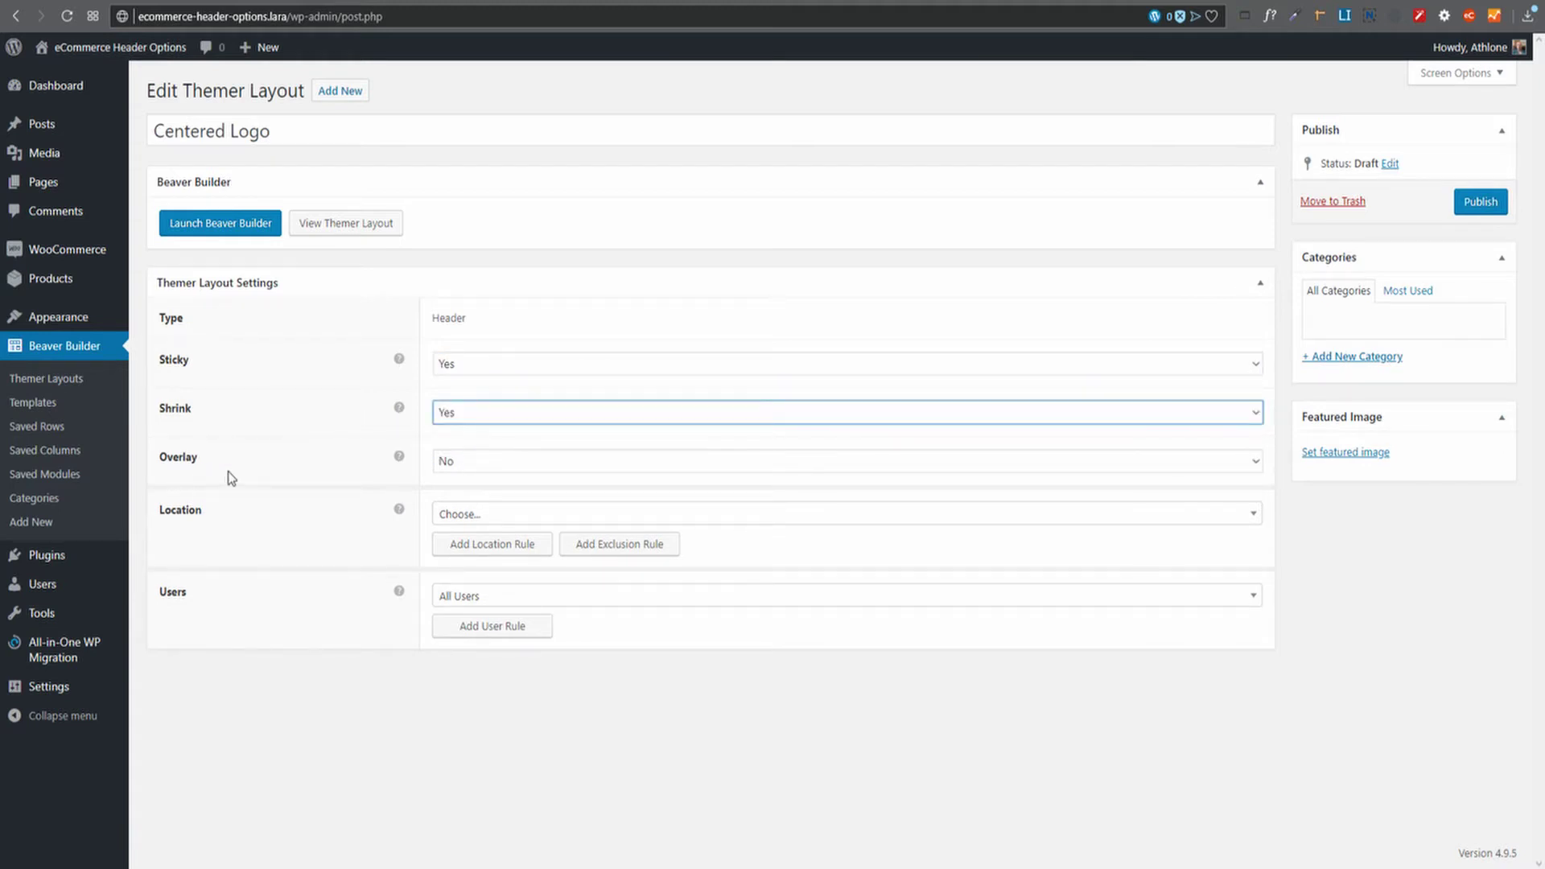
click(515, 467)
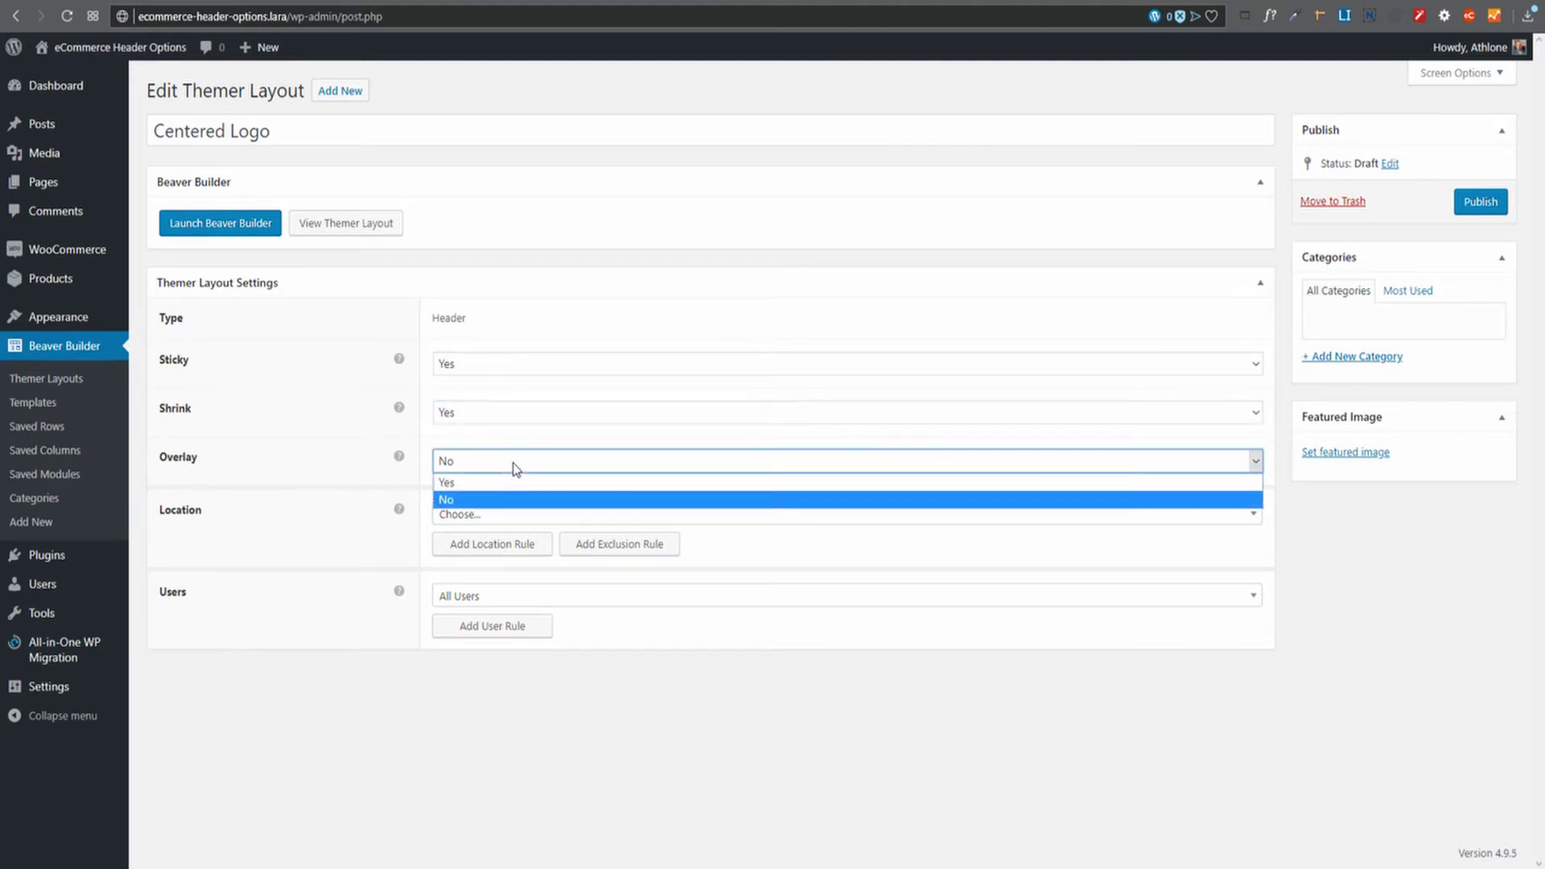
click(457, 499)
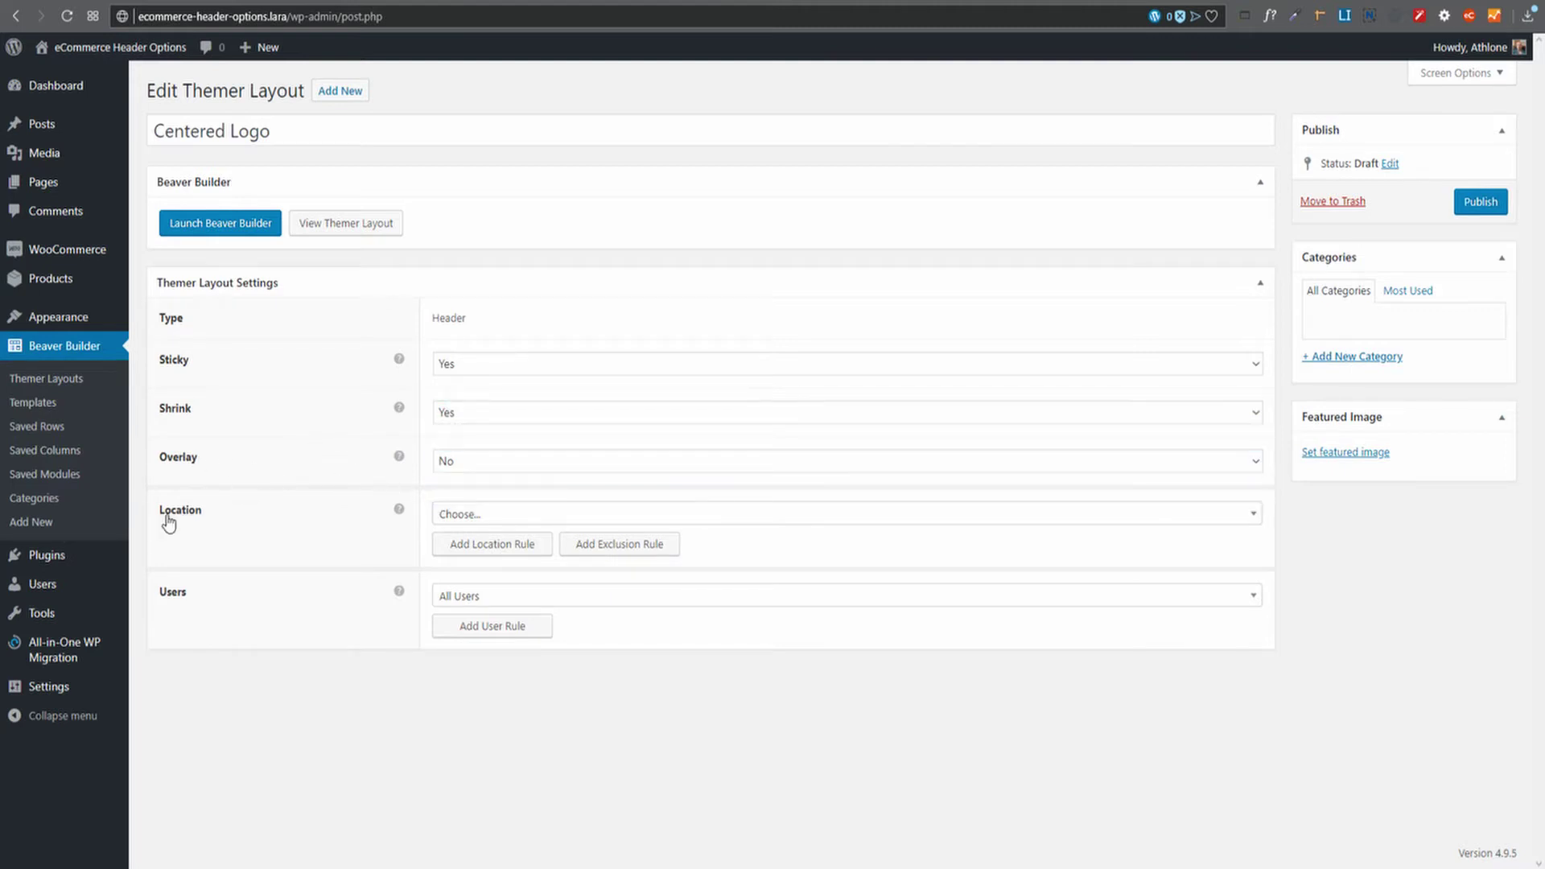
Step: Assign the header to the Entire Site location, visible to All Users
click(589, 515)
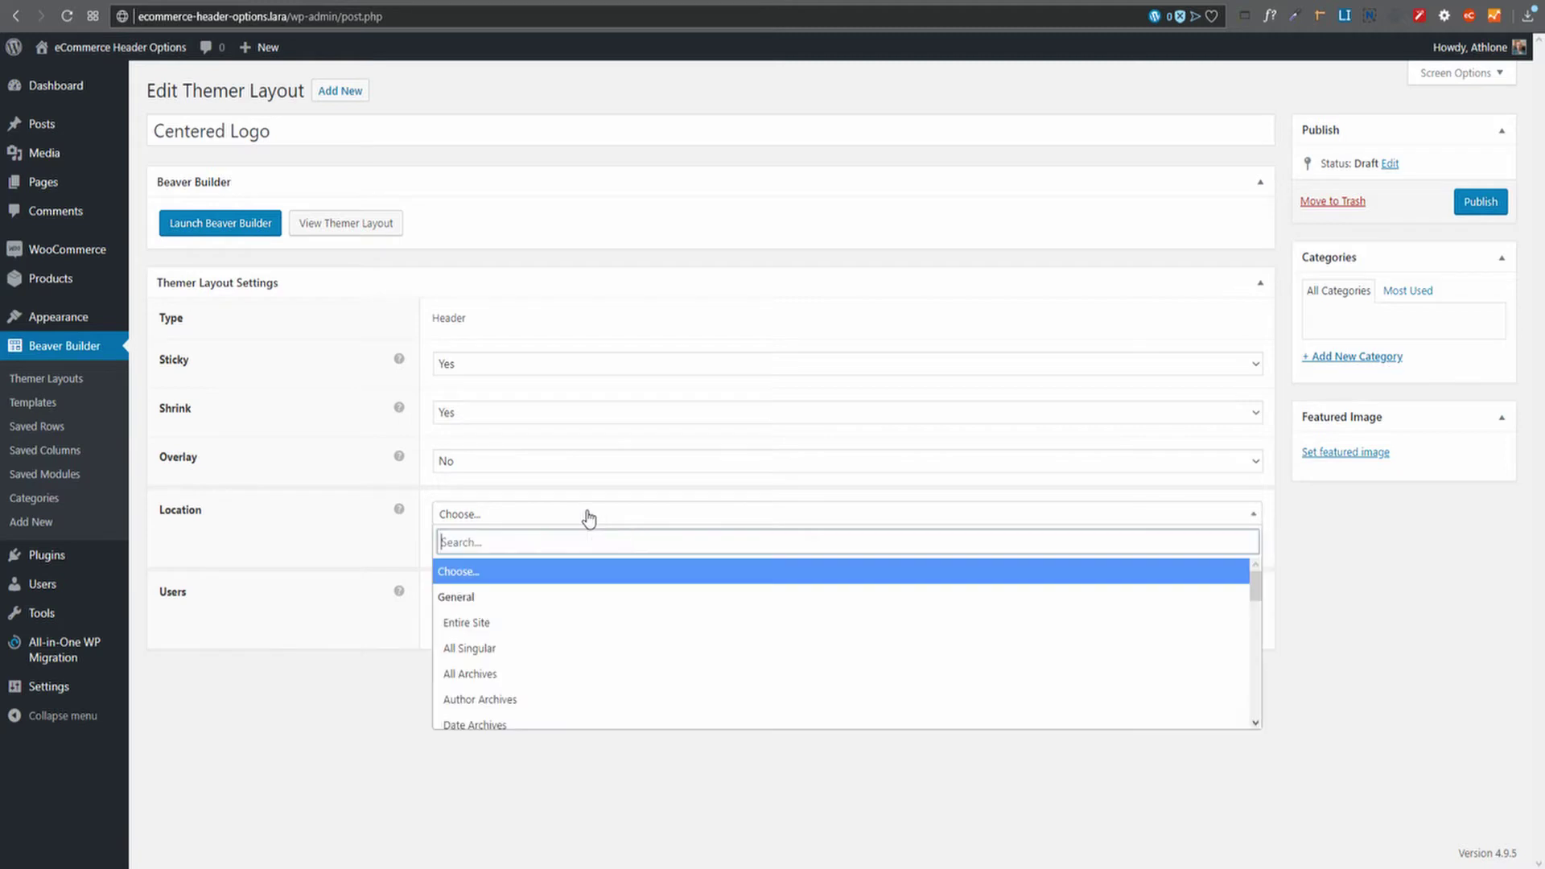
scroll(537, 615, down, 1)
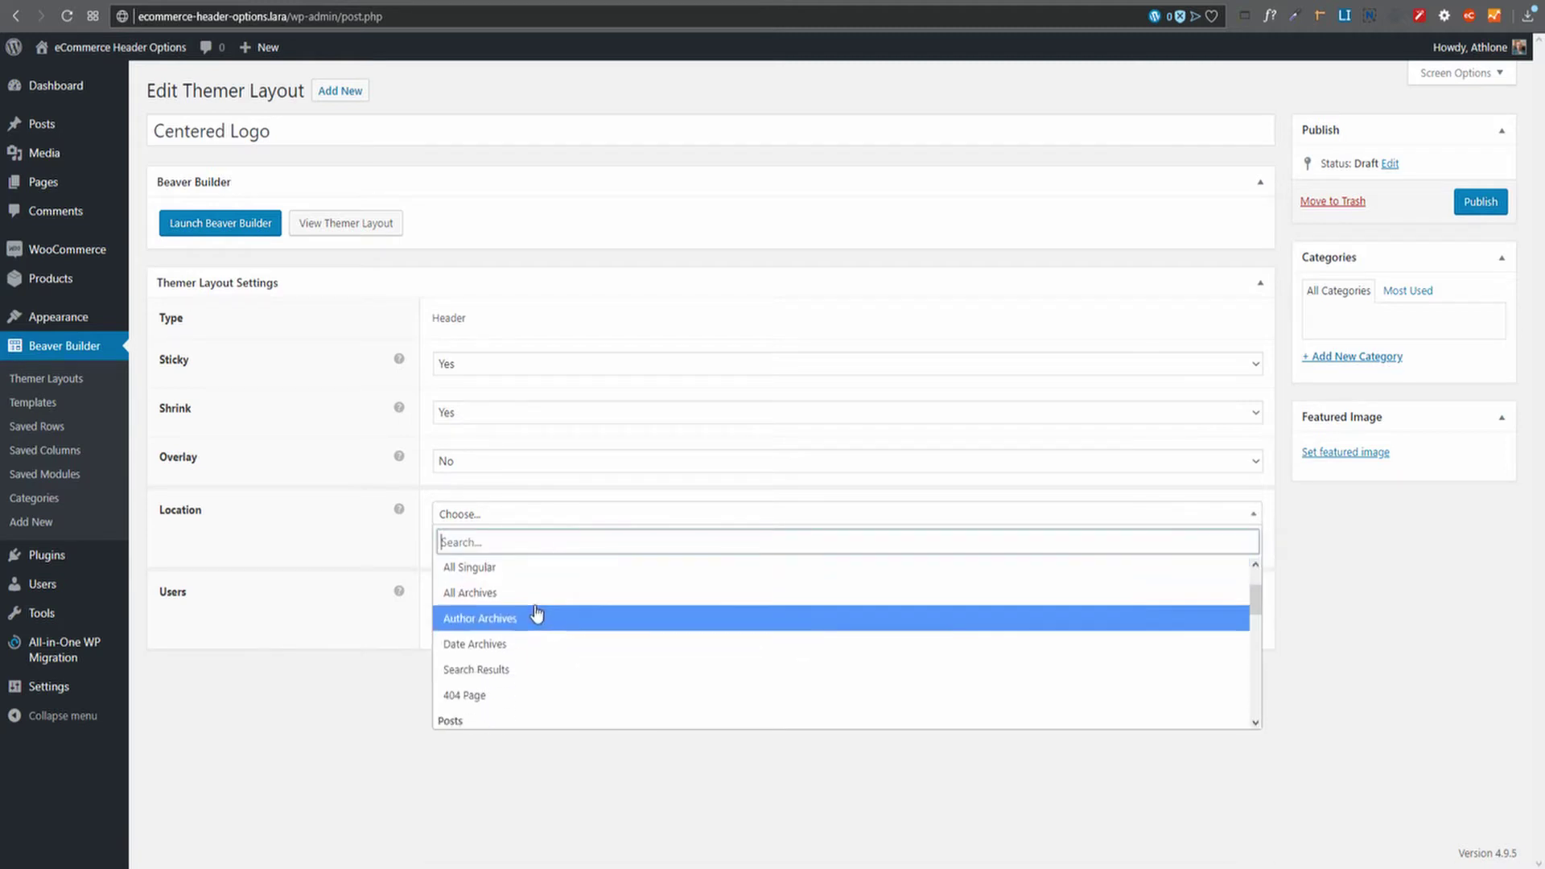
scroll(537, 615, down, 7)
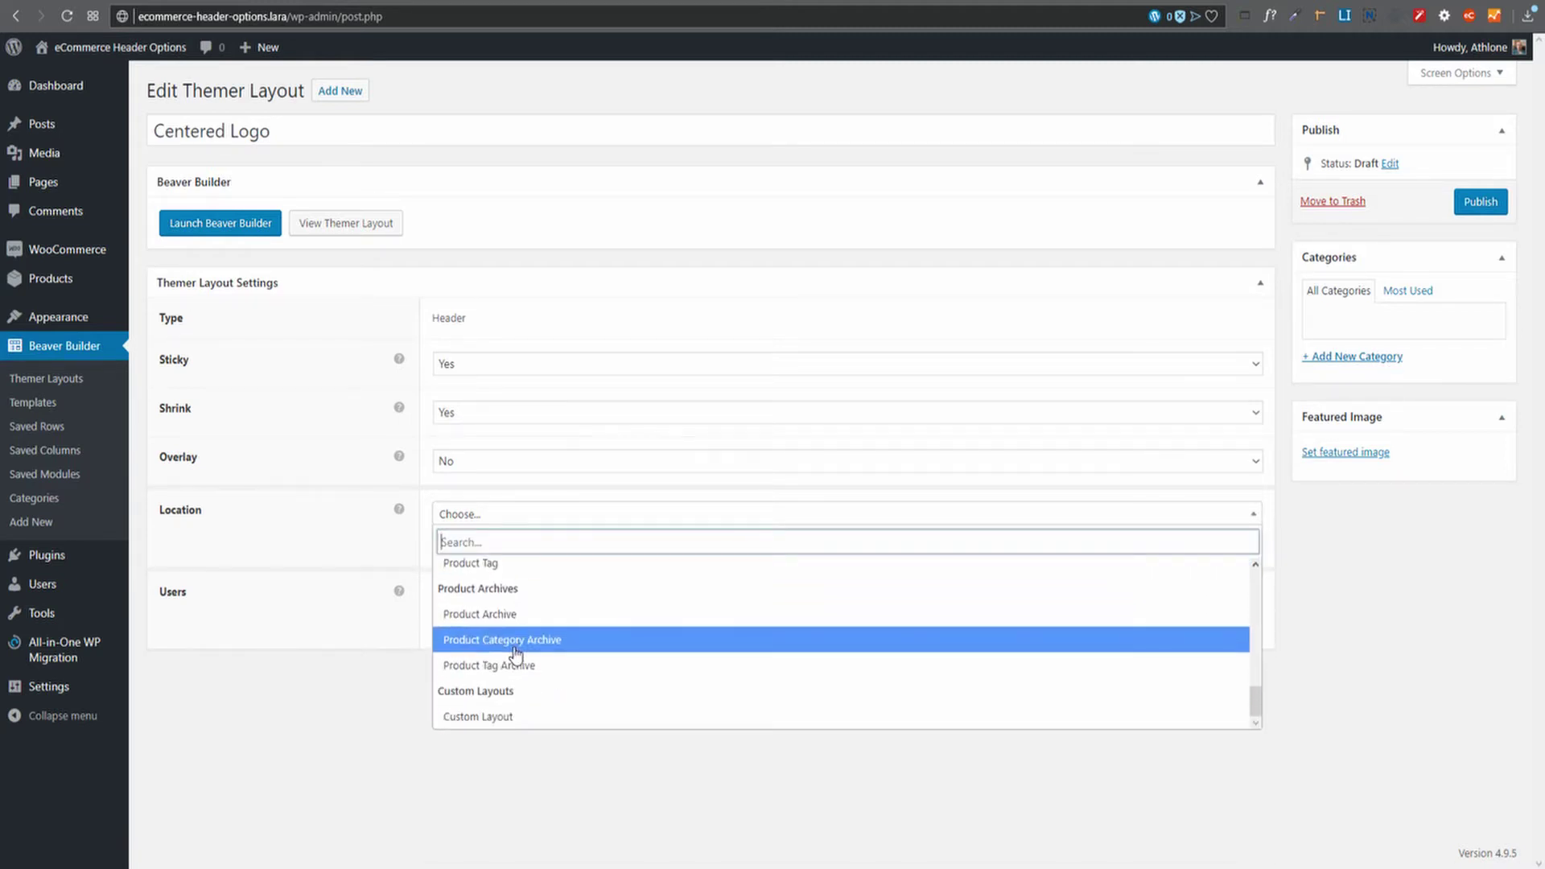
scroll(513, 656, up, 10)
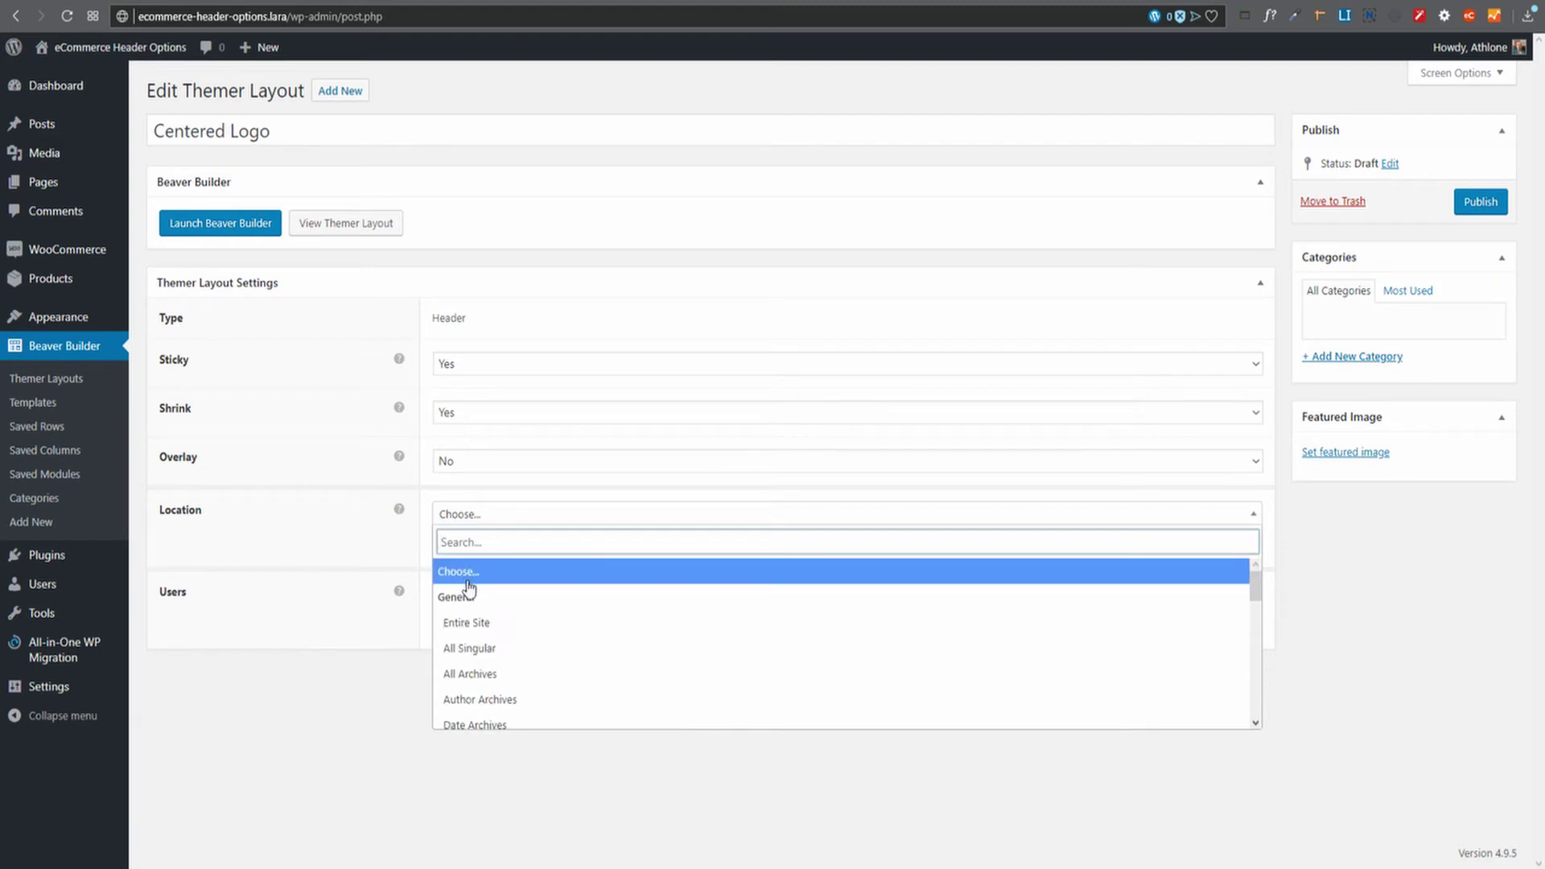
click(466, 628)
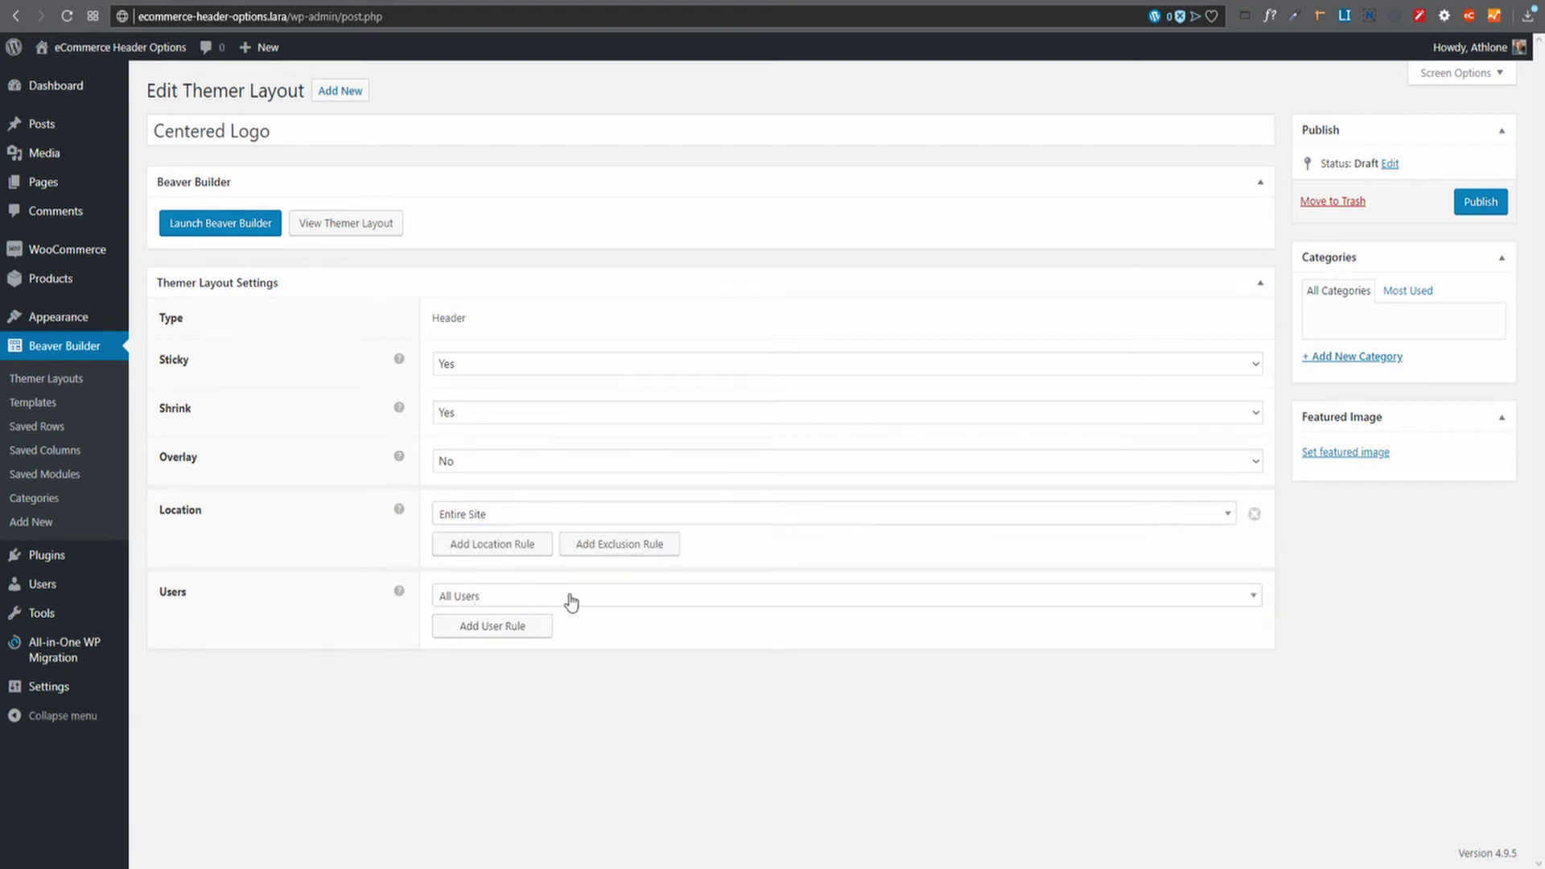
click(571, 602)
click(459, 702)
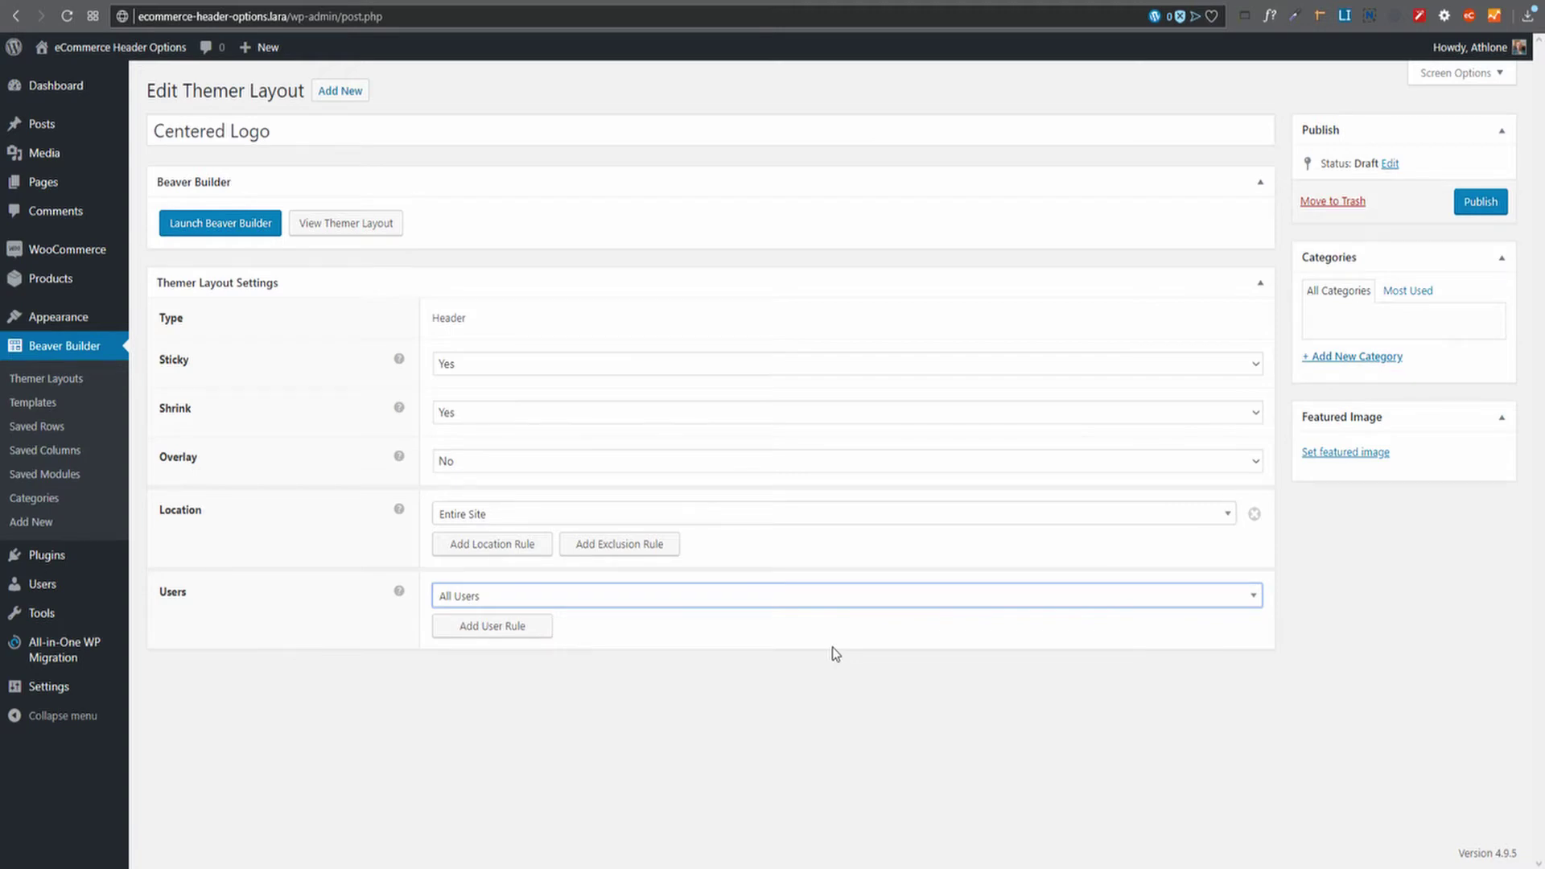
click(471, 514)
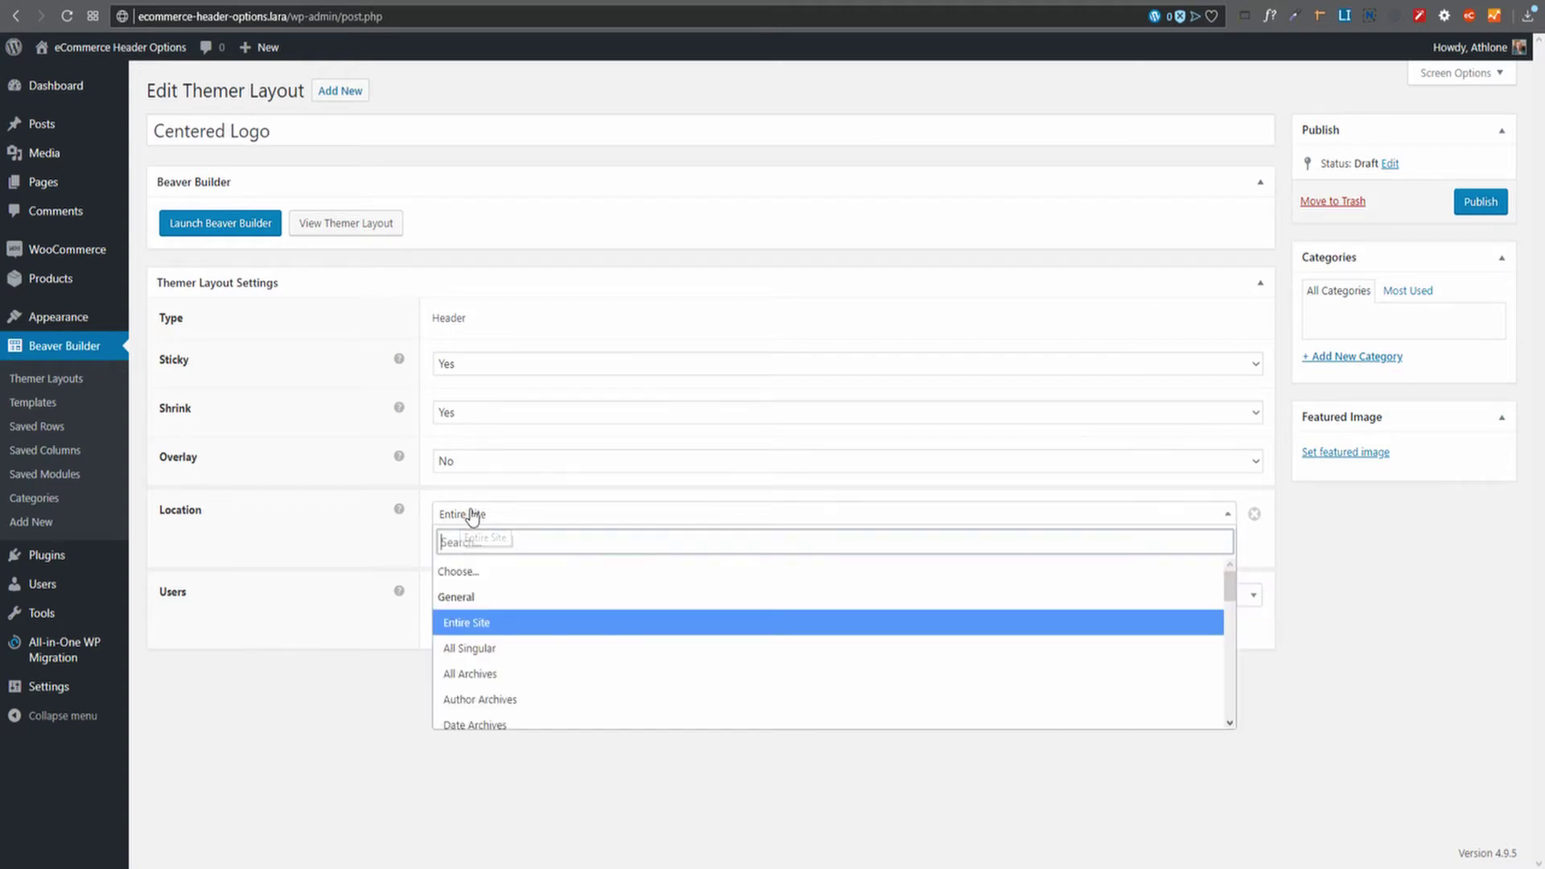
scroll(568, 652, down, 3)
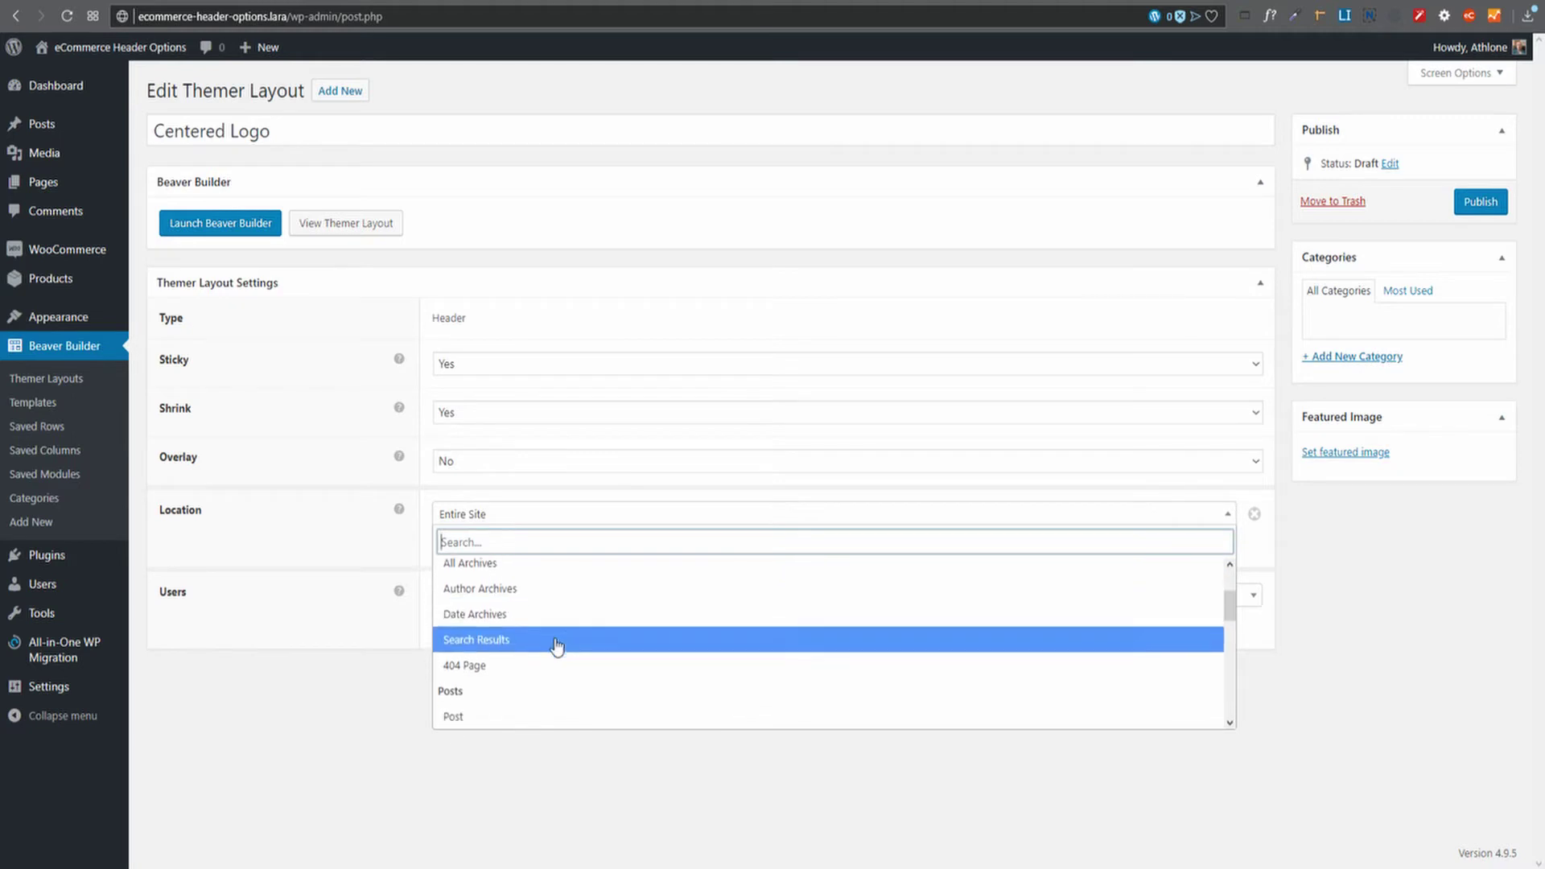
scroll(555, 646, down, 3)
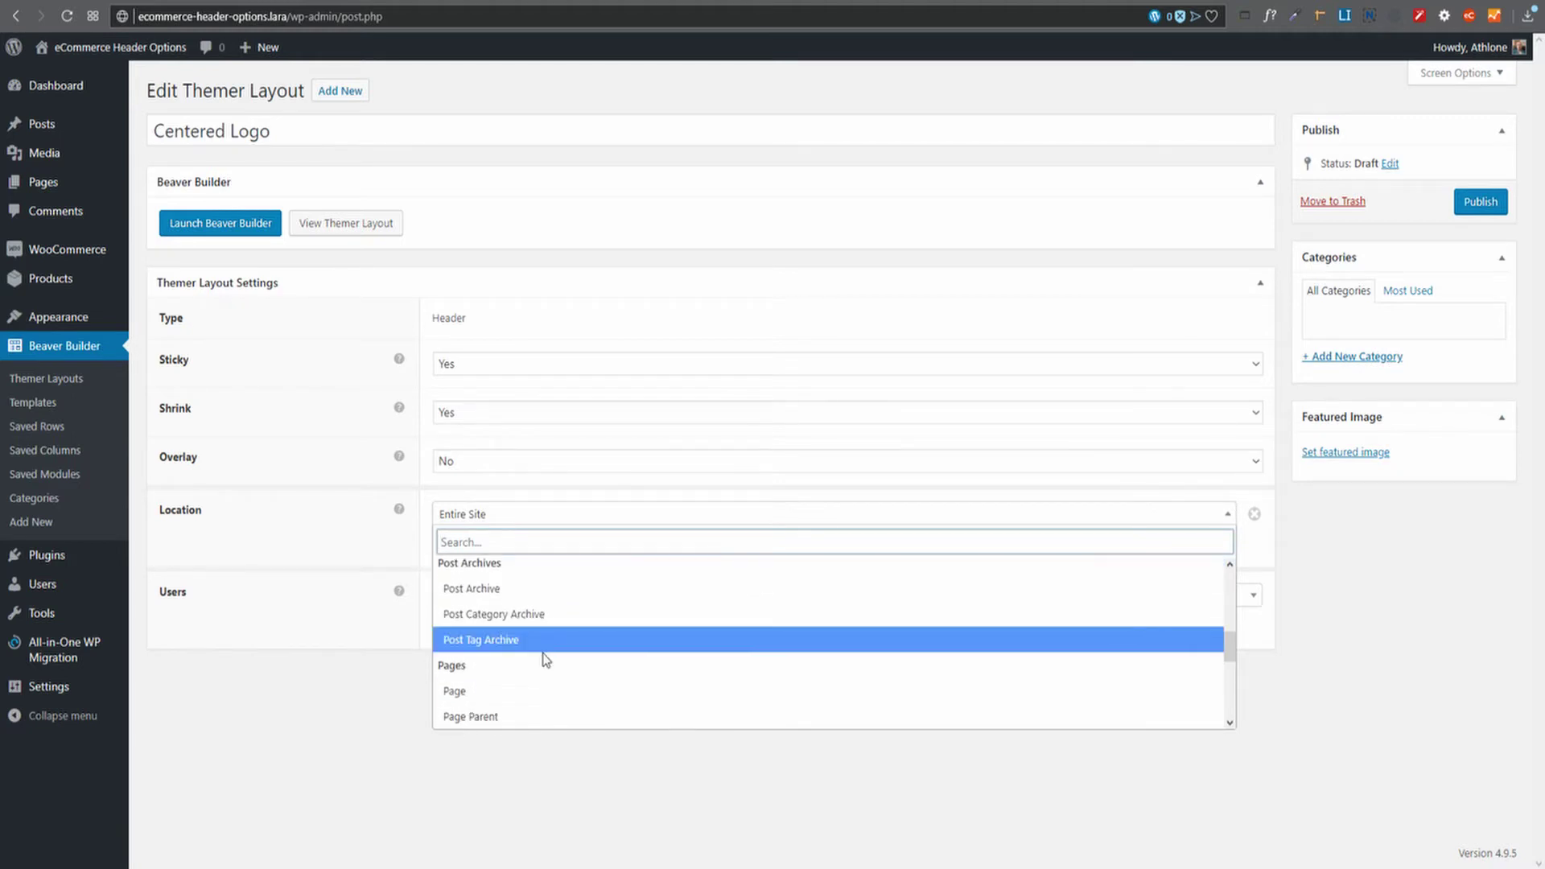
scroll(544, 656, up, 6)
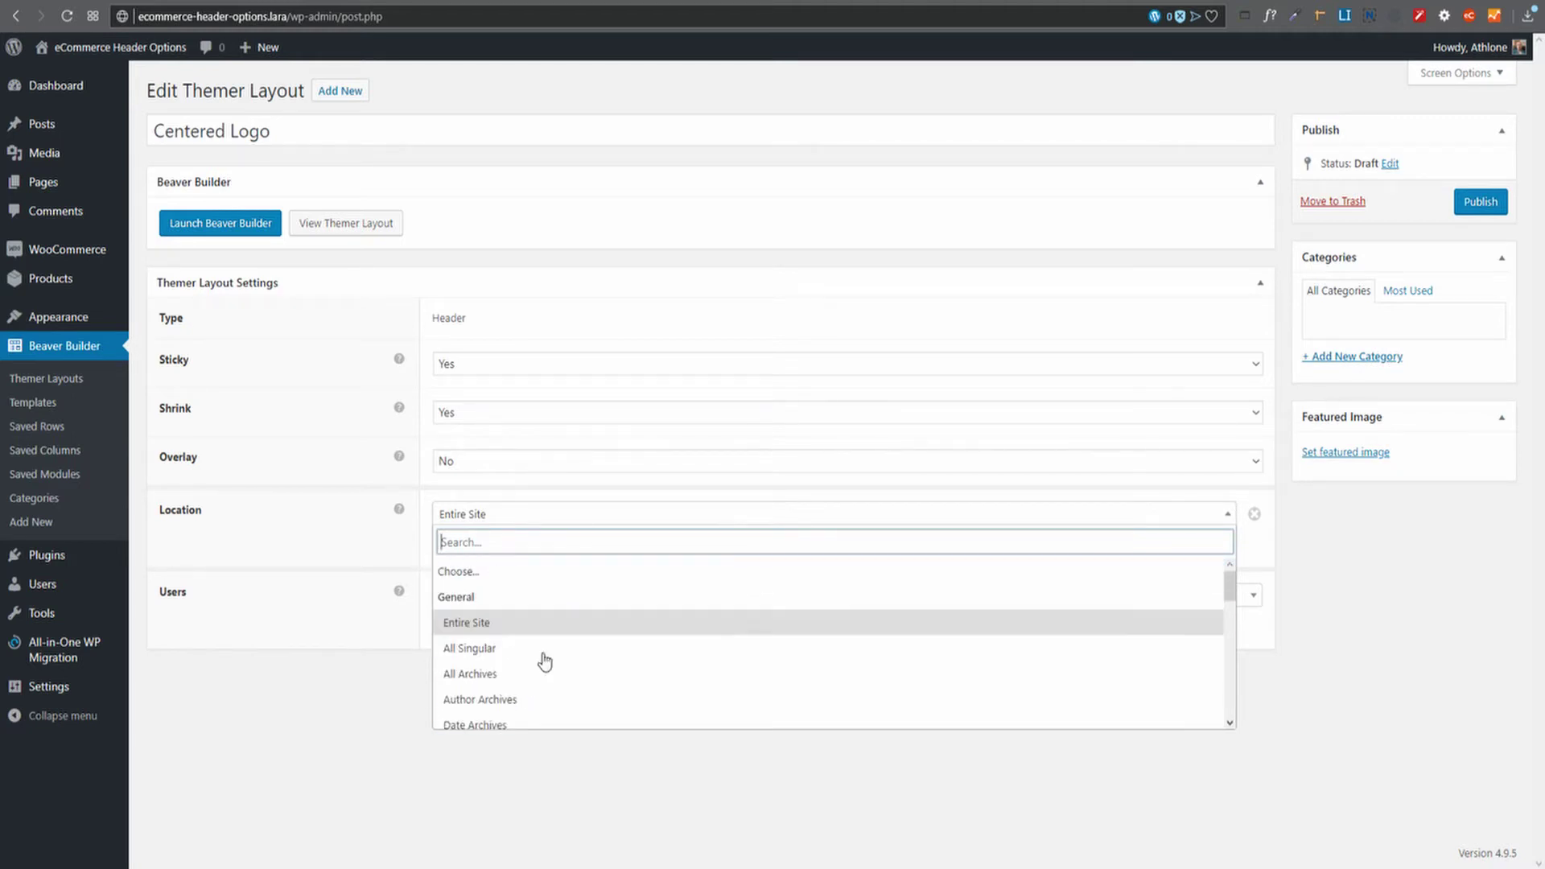
click(367, 519)
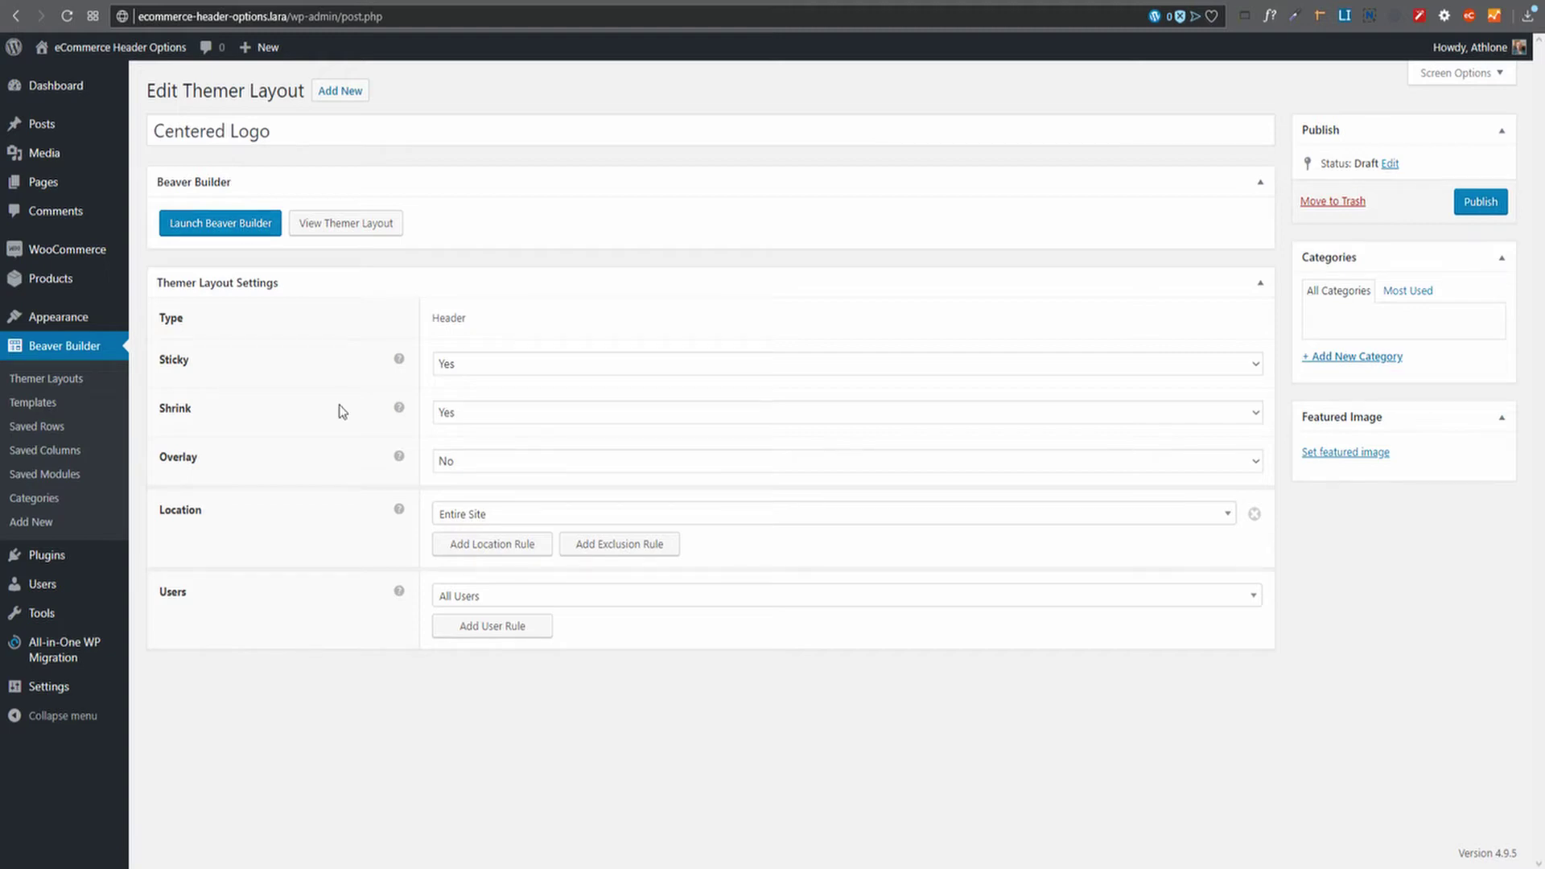
Step: Launch Beaver Builder and delete the default contact bar and header rows
click(243, 231)
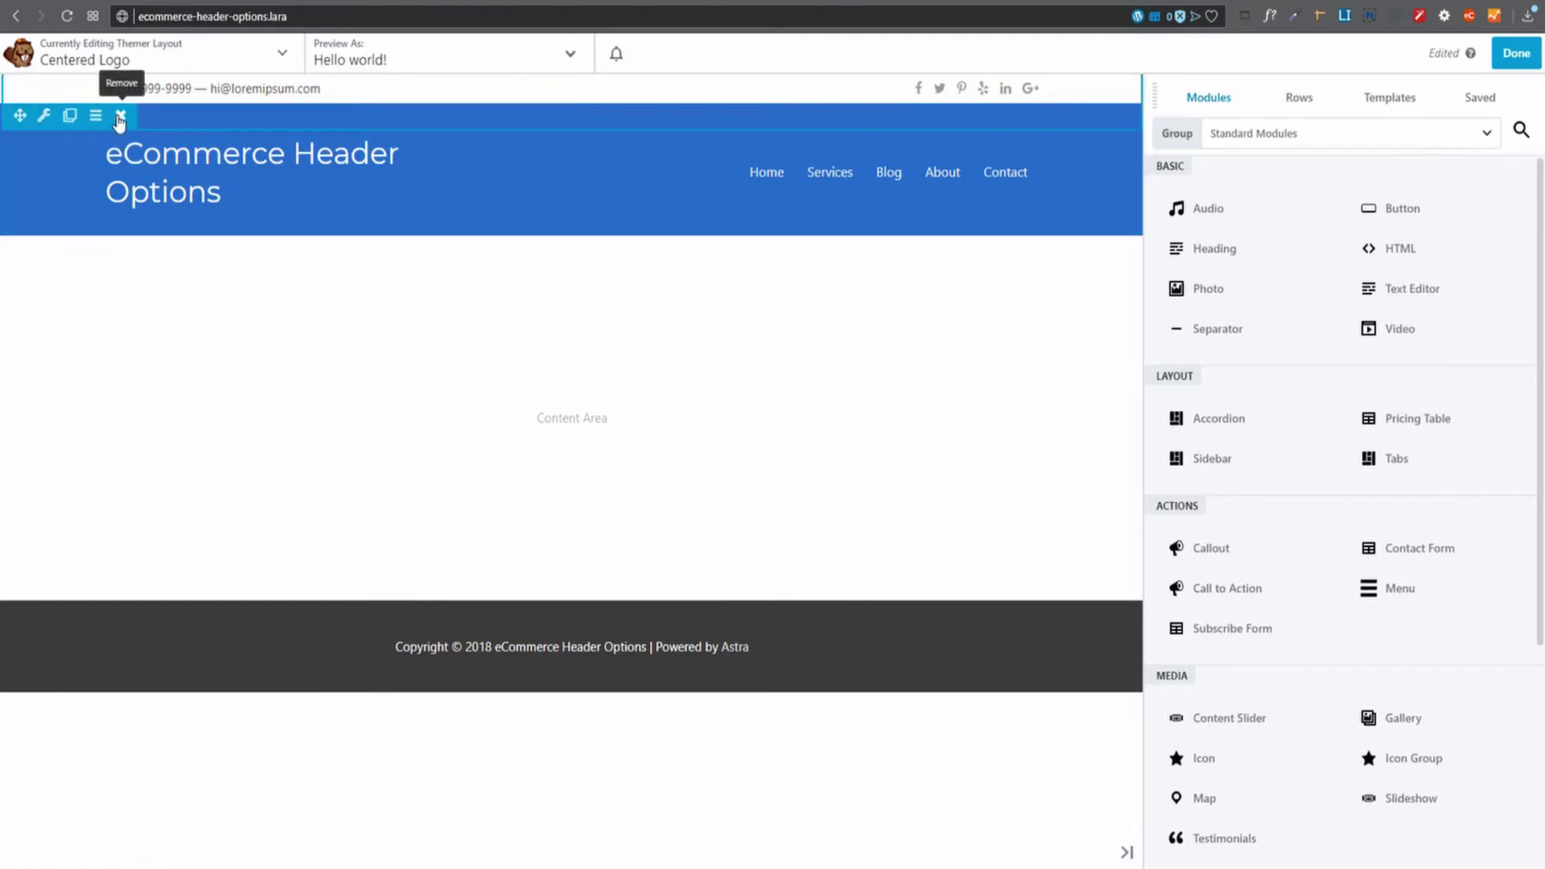
click(119, 118)
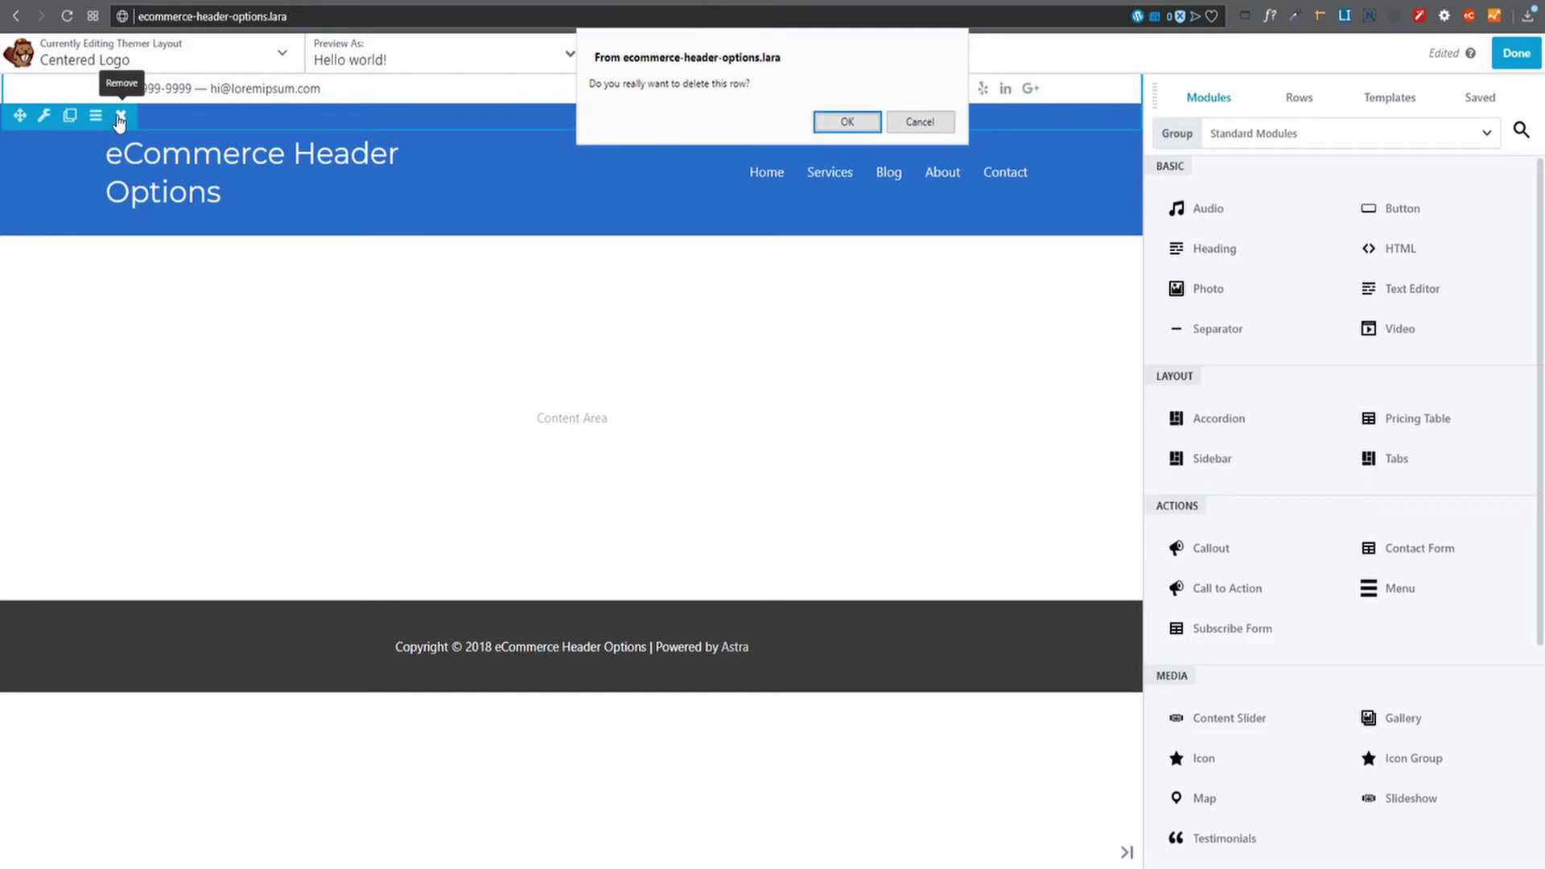
click(845, 123)
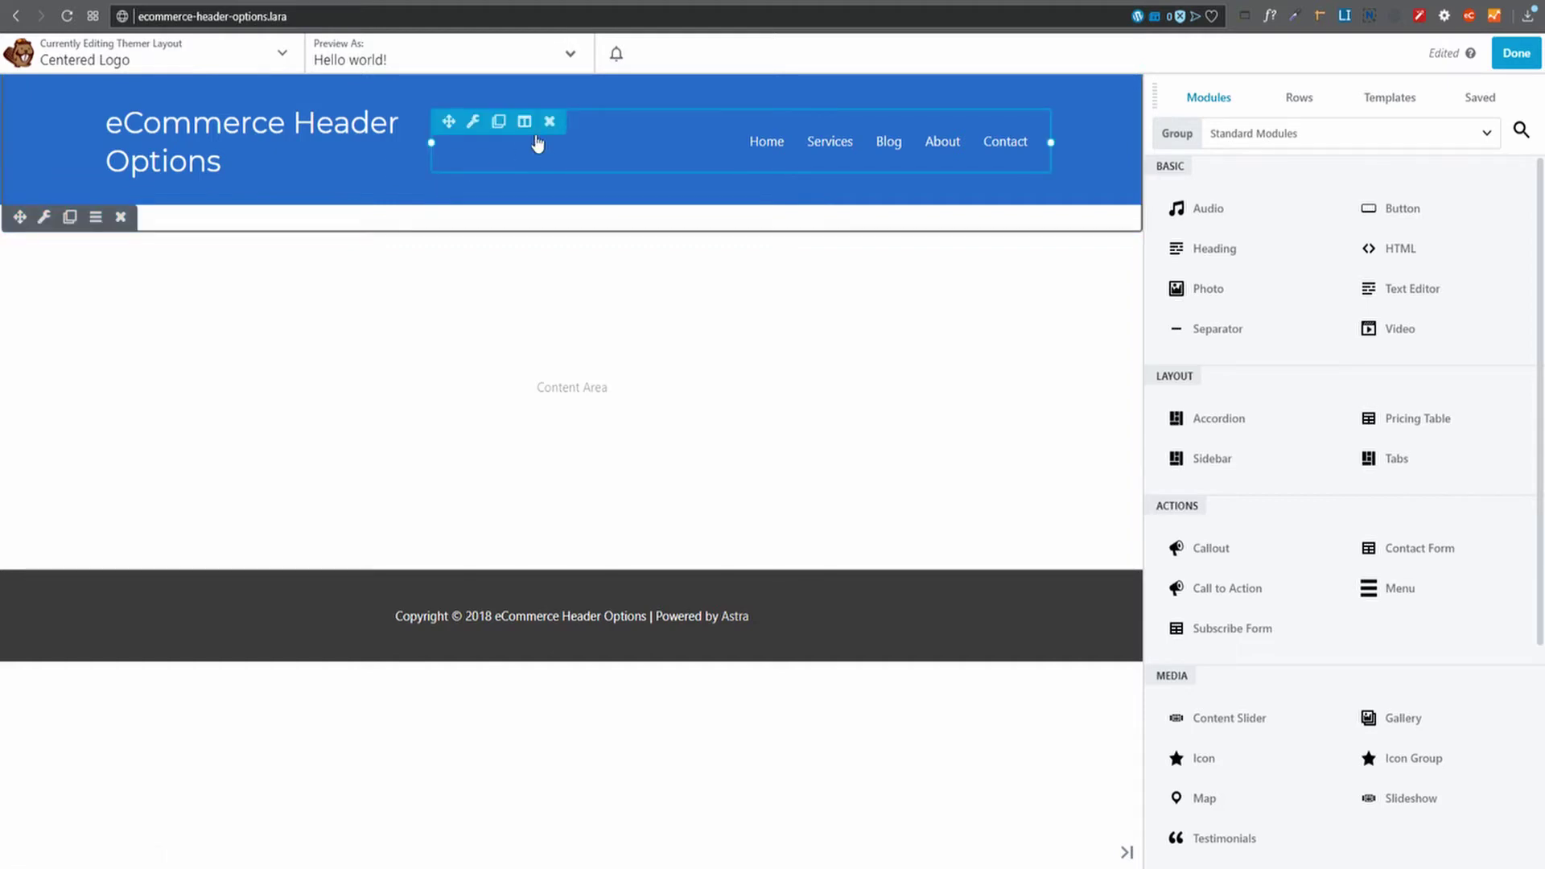
click(121, 218)
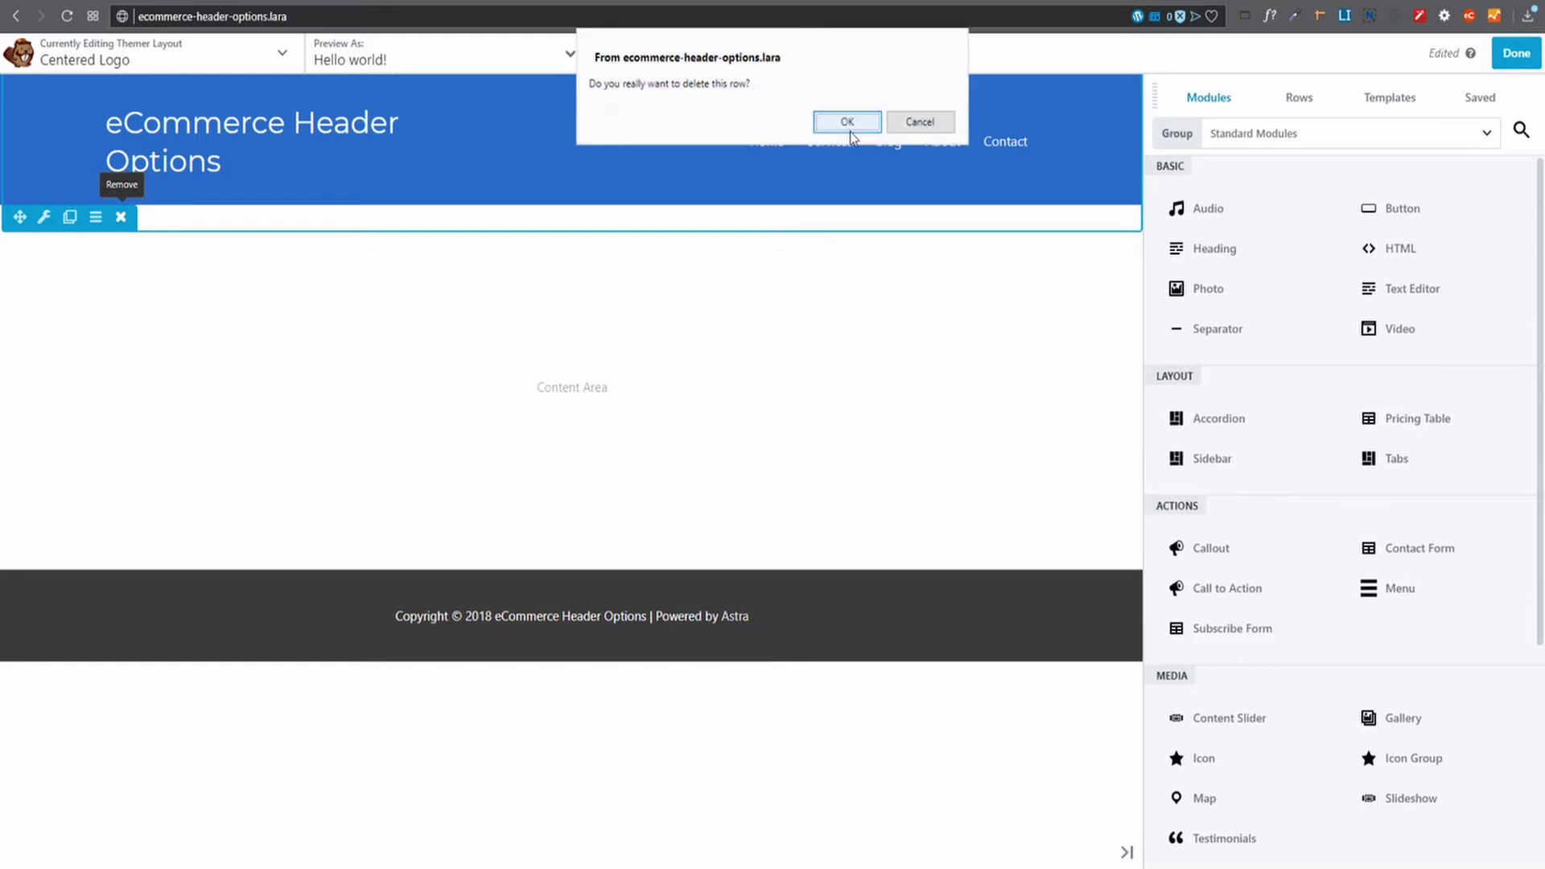
click(848, 127)
click(1292, 102)
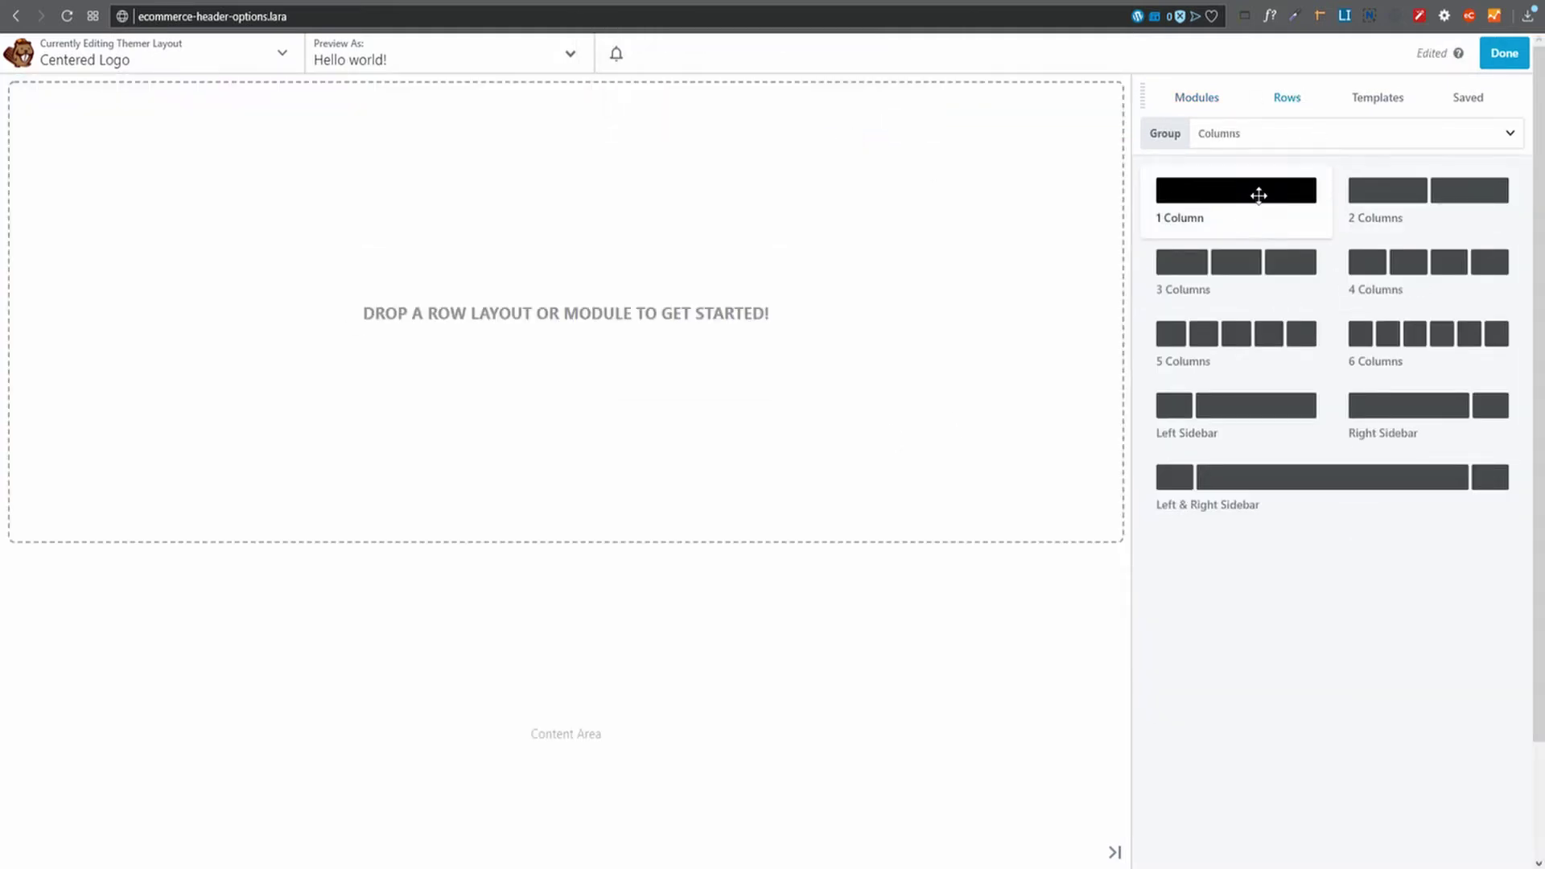
Step: Add a one-column row holding a Photo module with the uploaded store-logo.png DStore logo
drag(1262, 193, 482, 101)
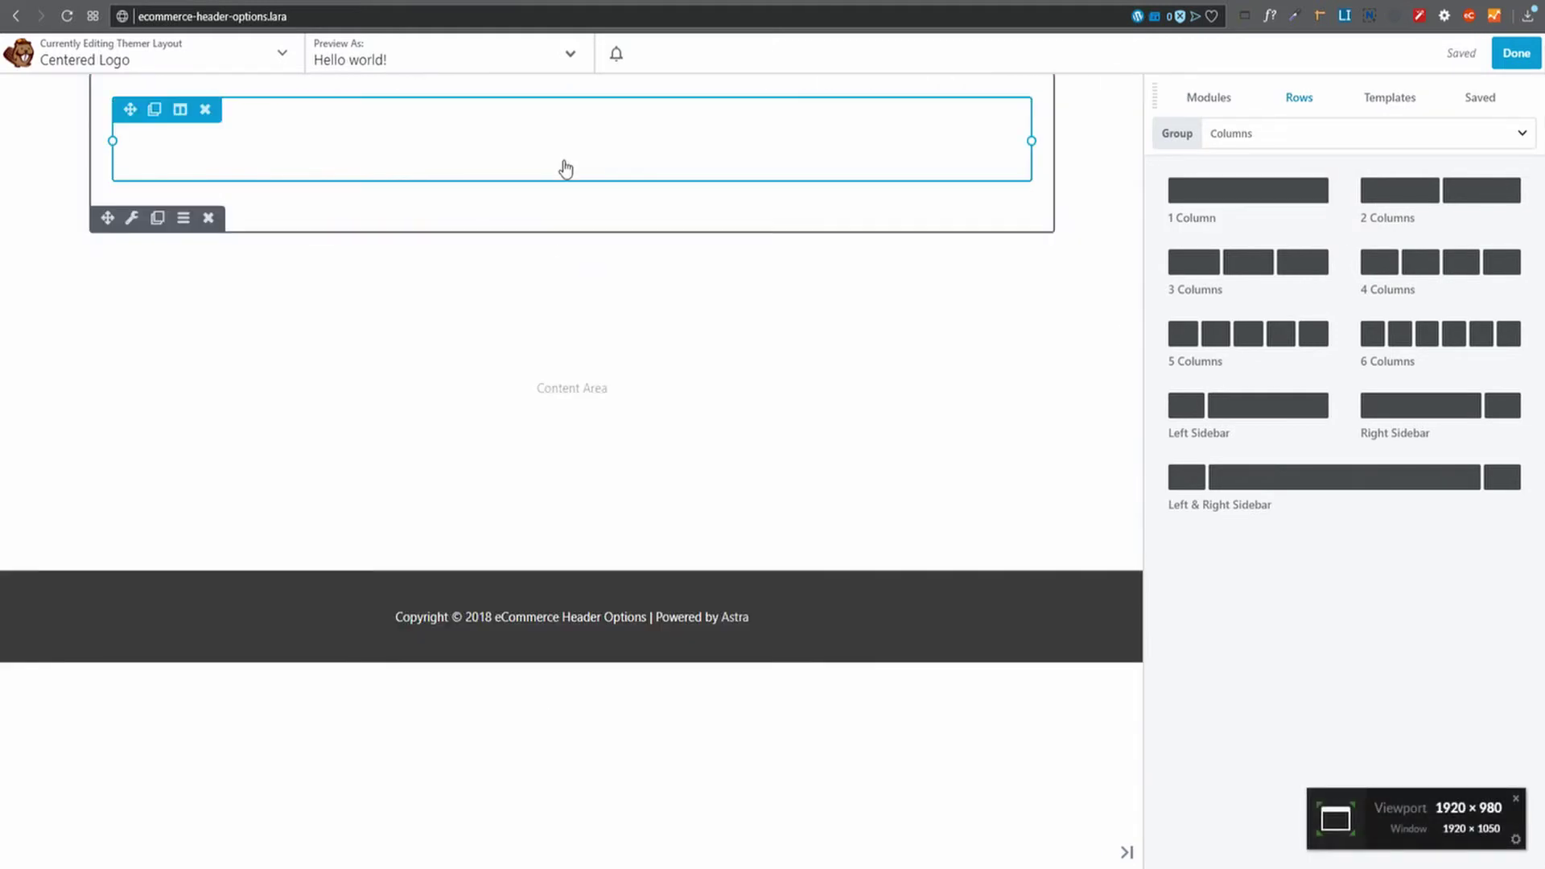
click(1211, 99)
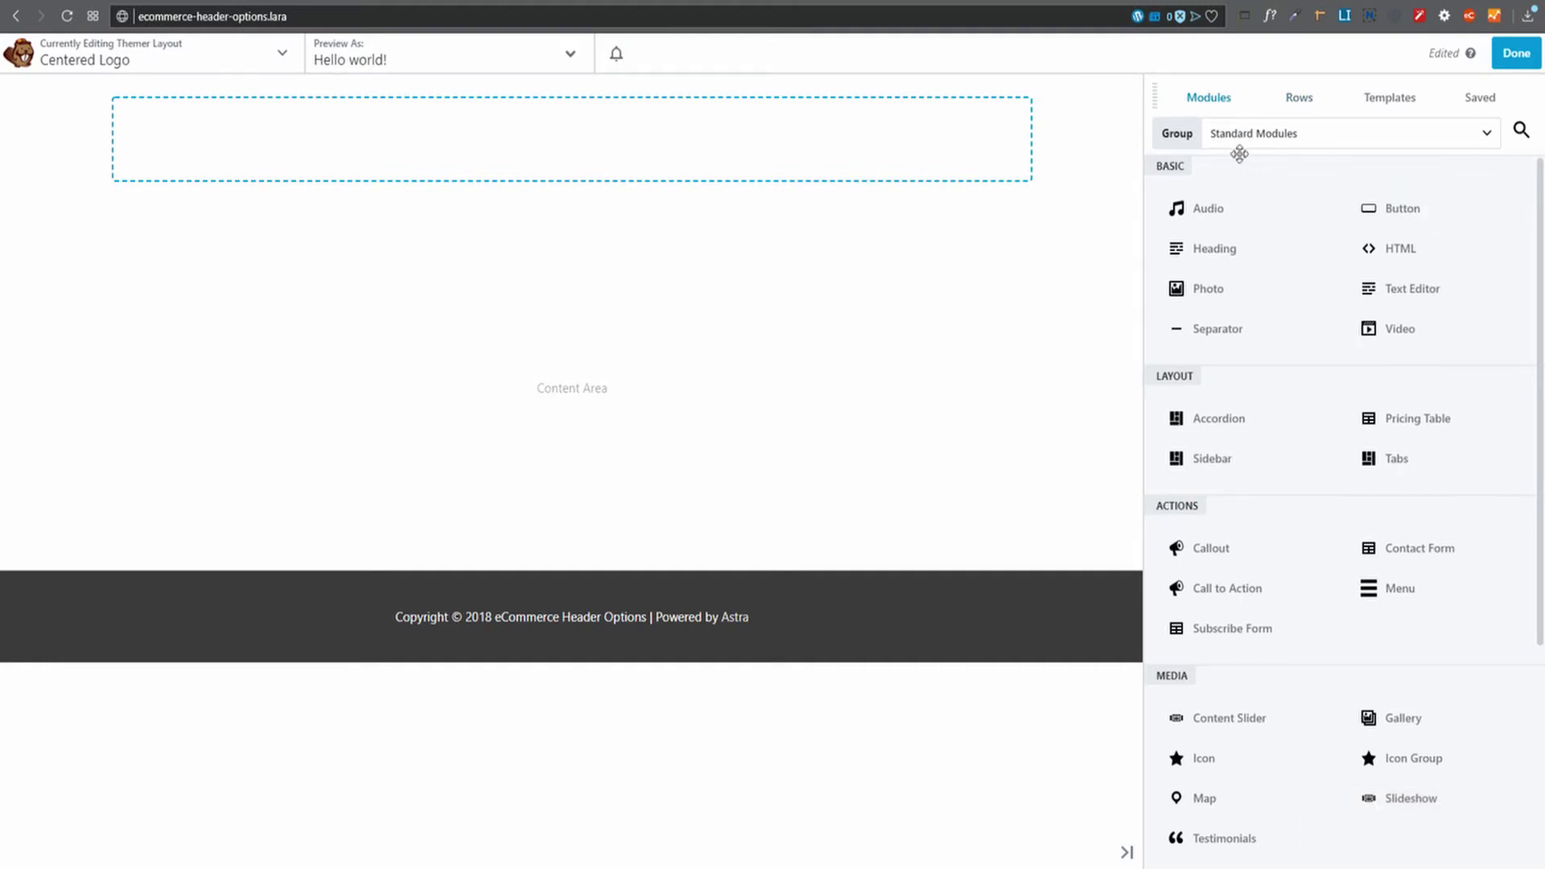
drag(1259, 283, 484, 156)
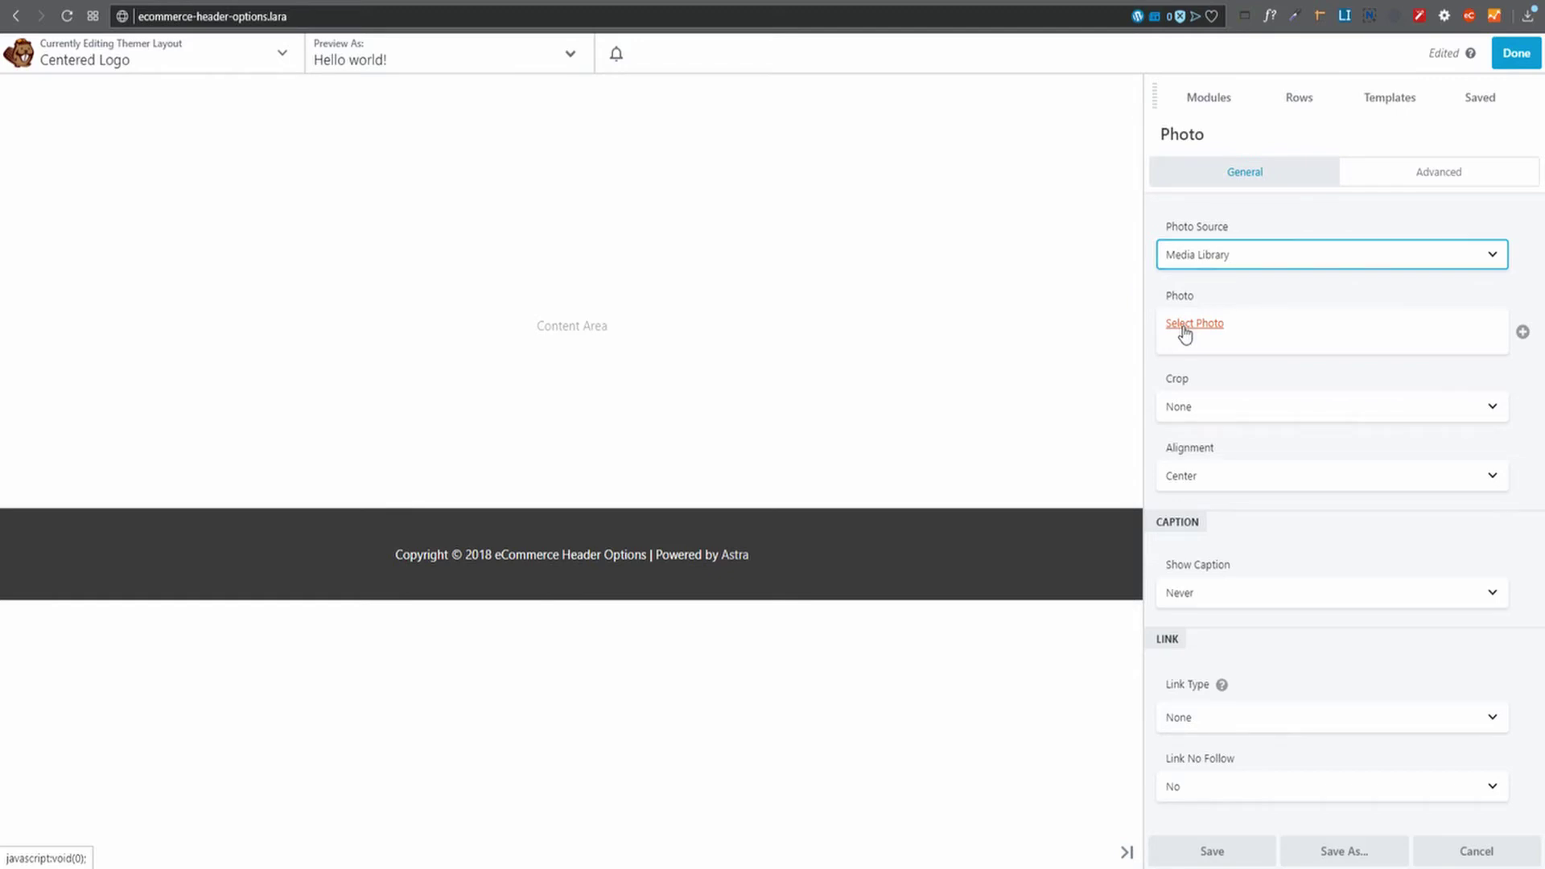
click(1183, 326)
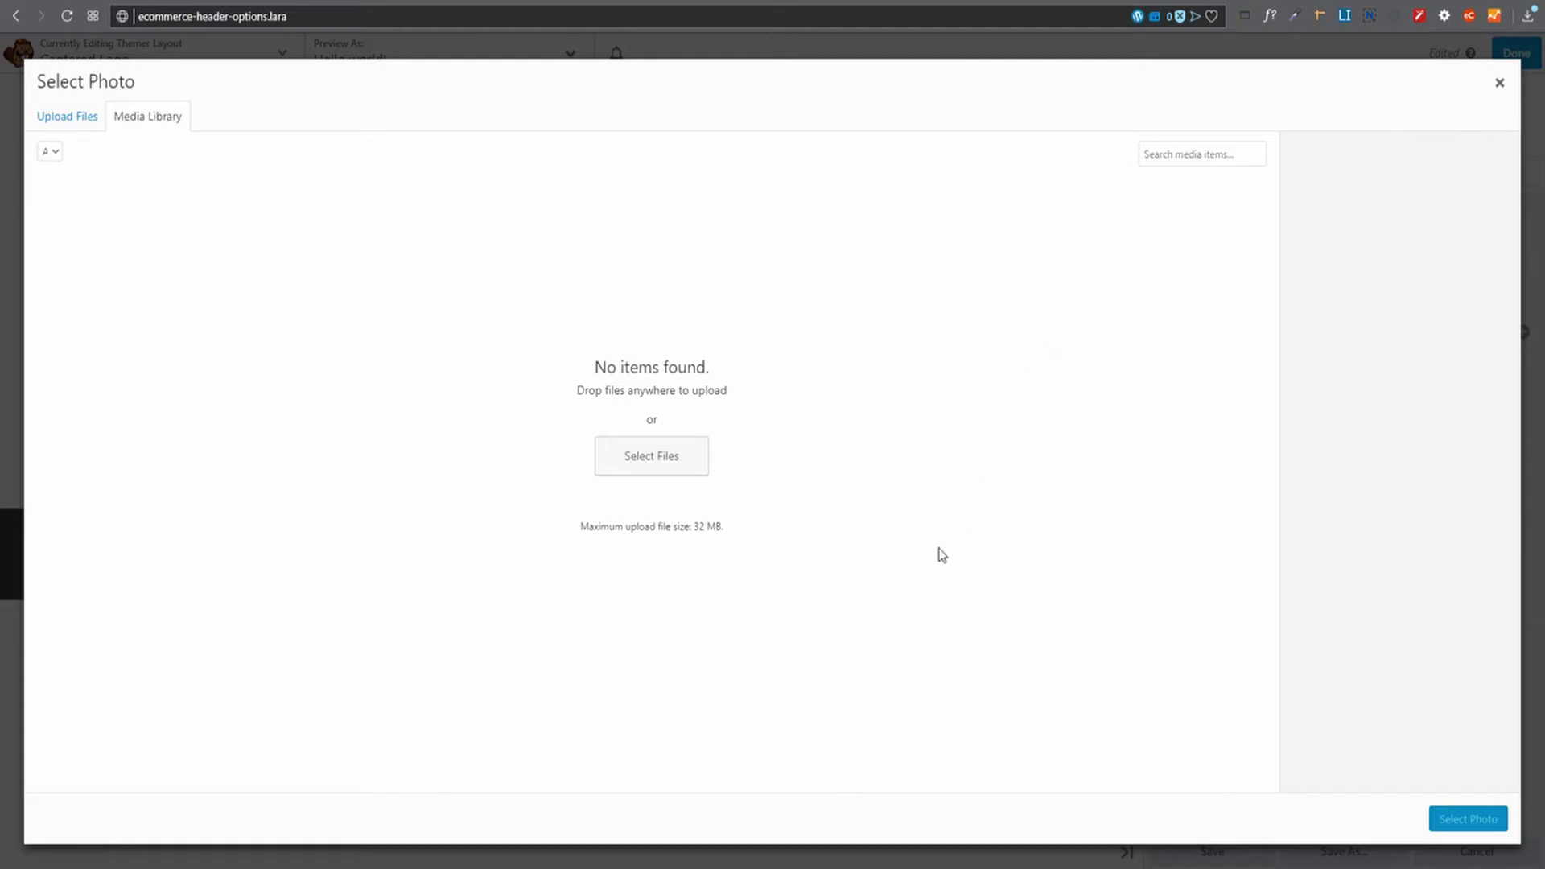
drag(939, 552, 531, 600)
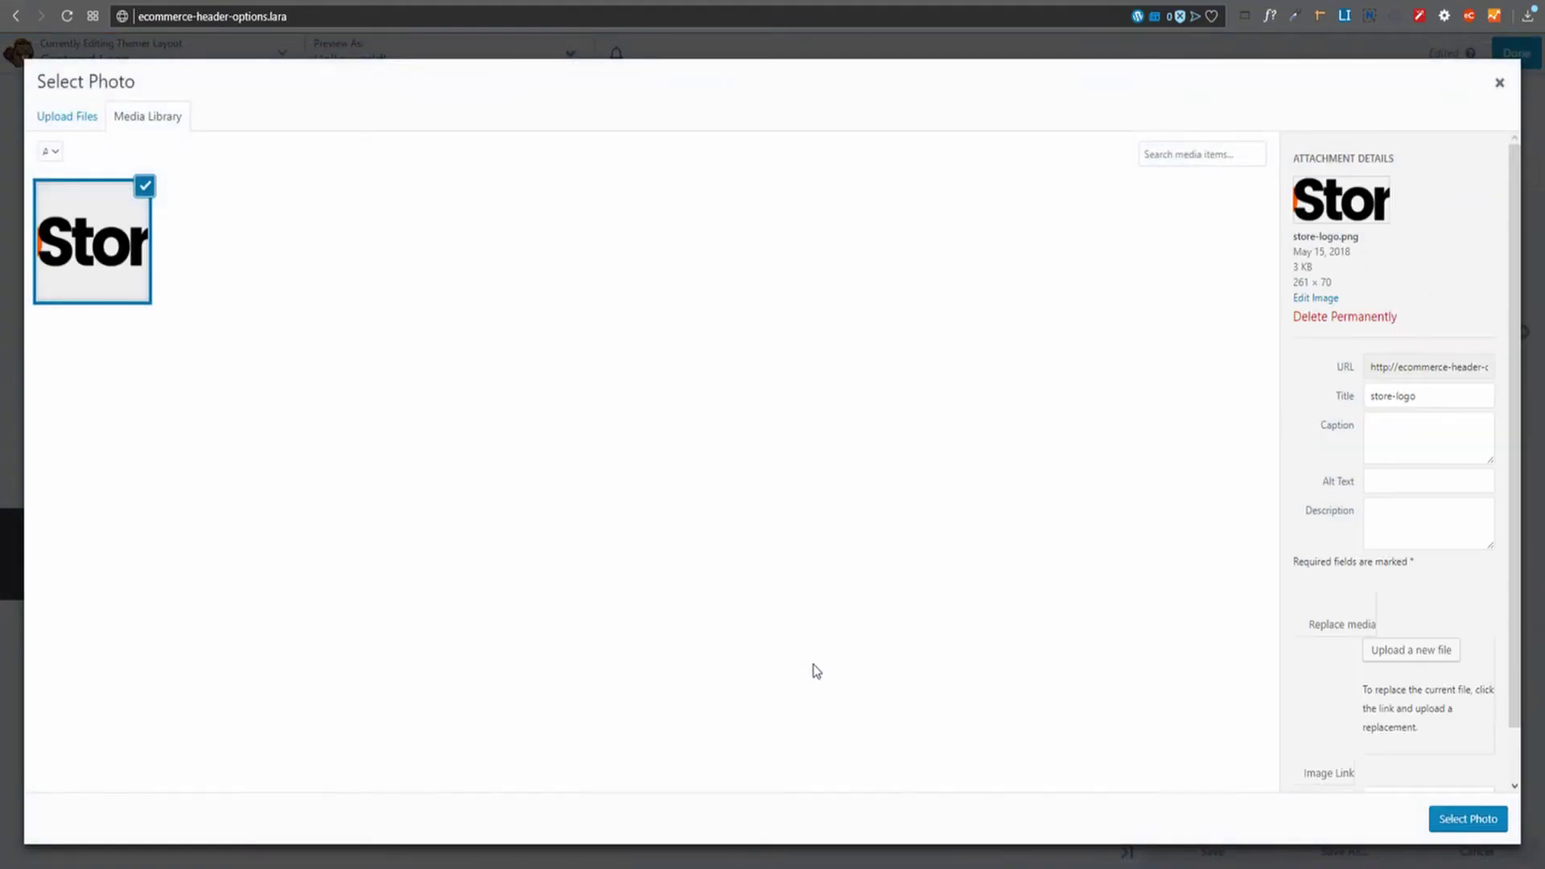
click(1464, 820)
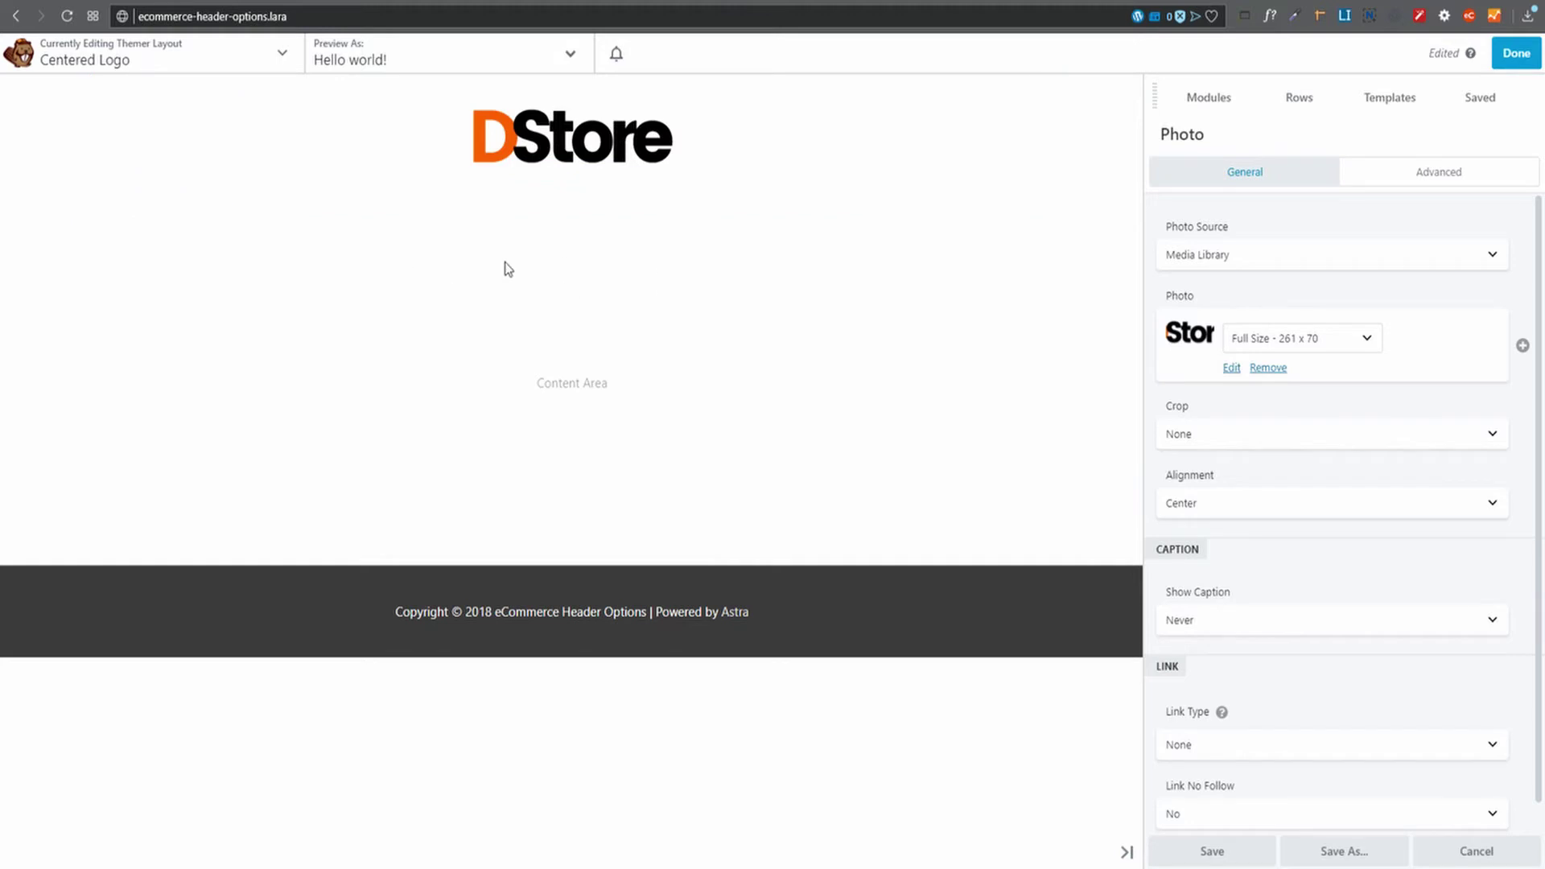
click(1299, 97)
Step: Add a one-column row below the logo and search the modules for 'menu'
drag(1211, 186, 524, 241)
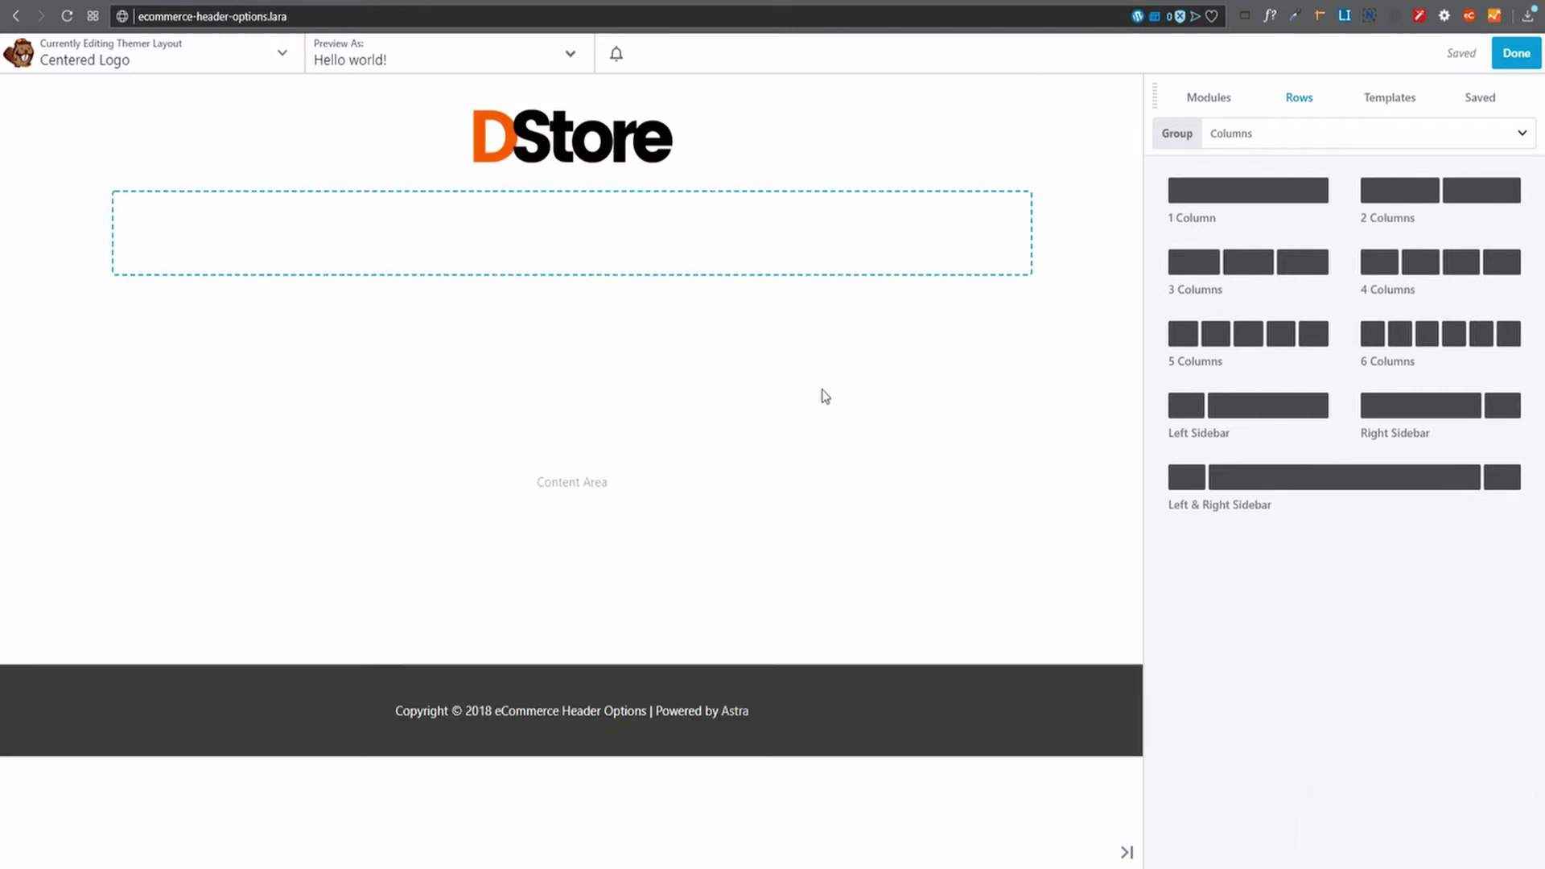
mouse_move(500, 238)
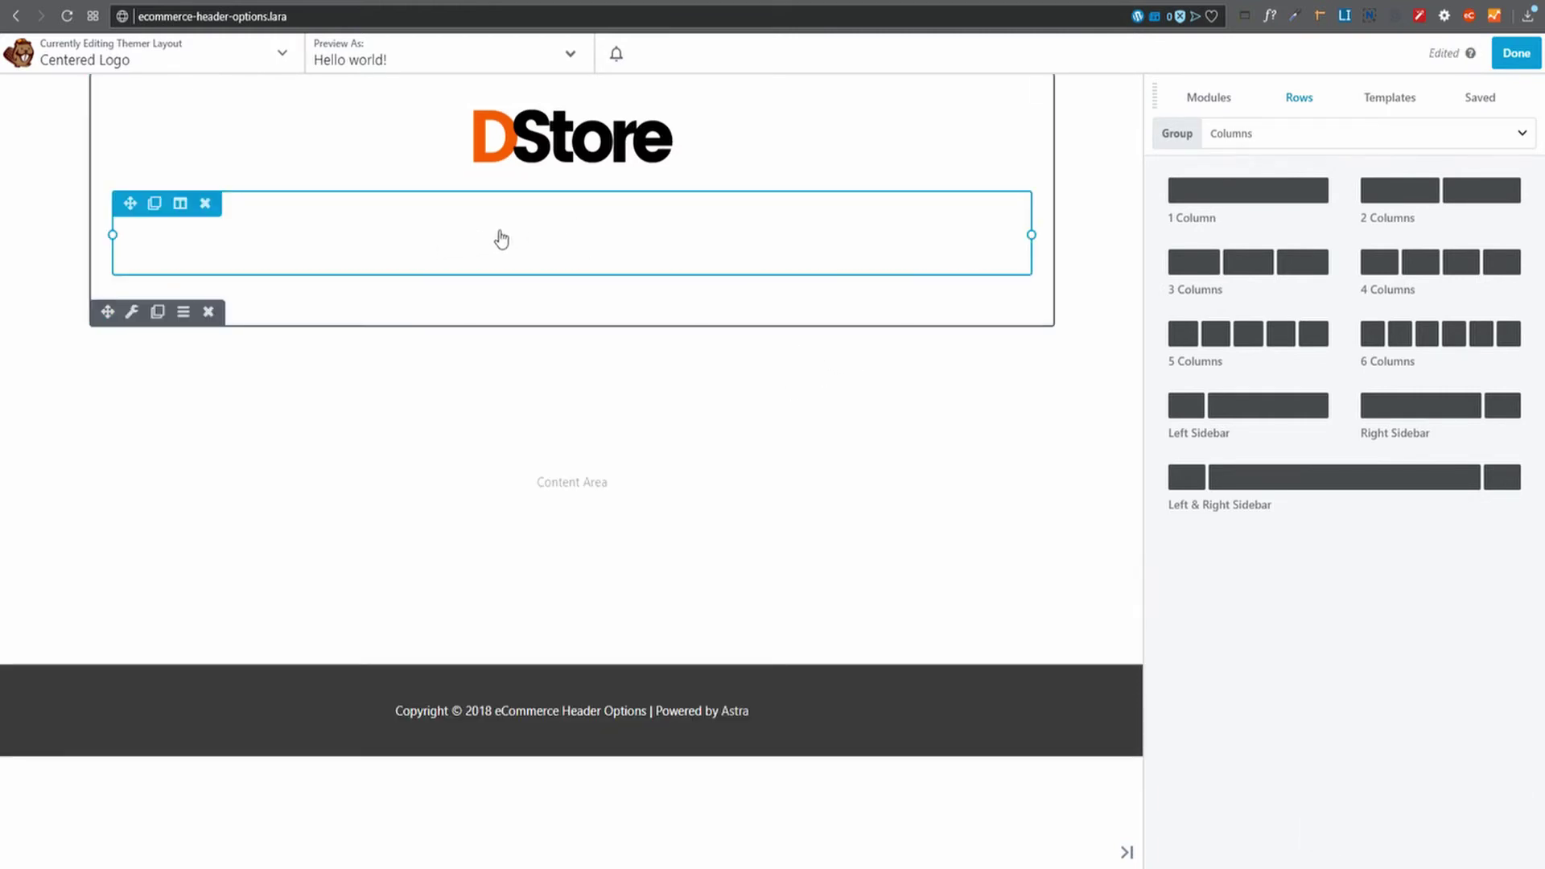
click(1207, 99)
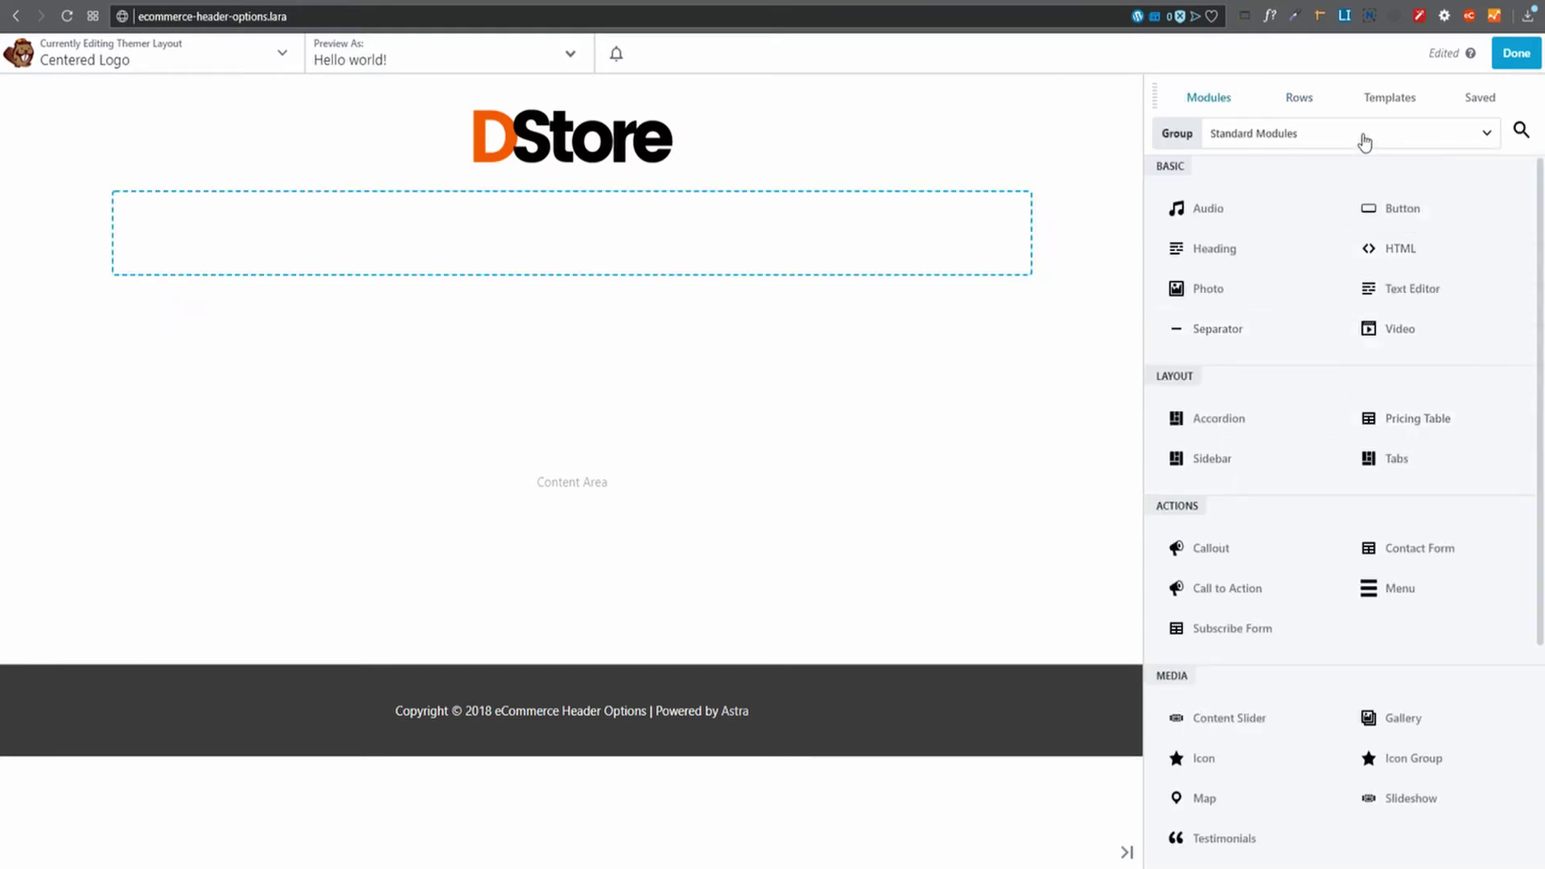
click(1522, 130)
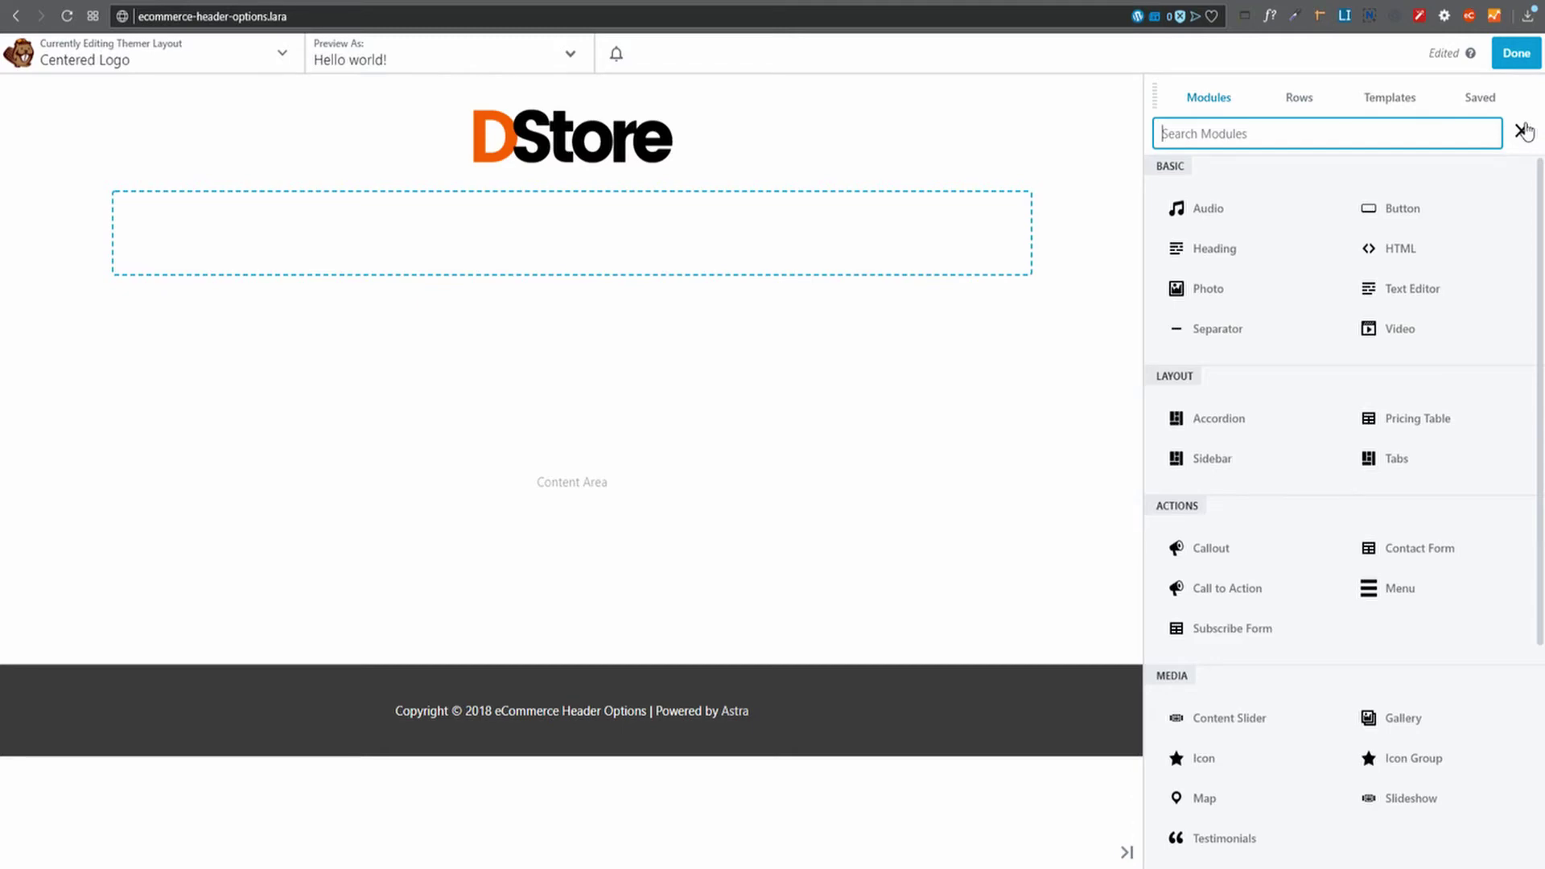
text(menu)
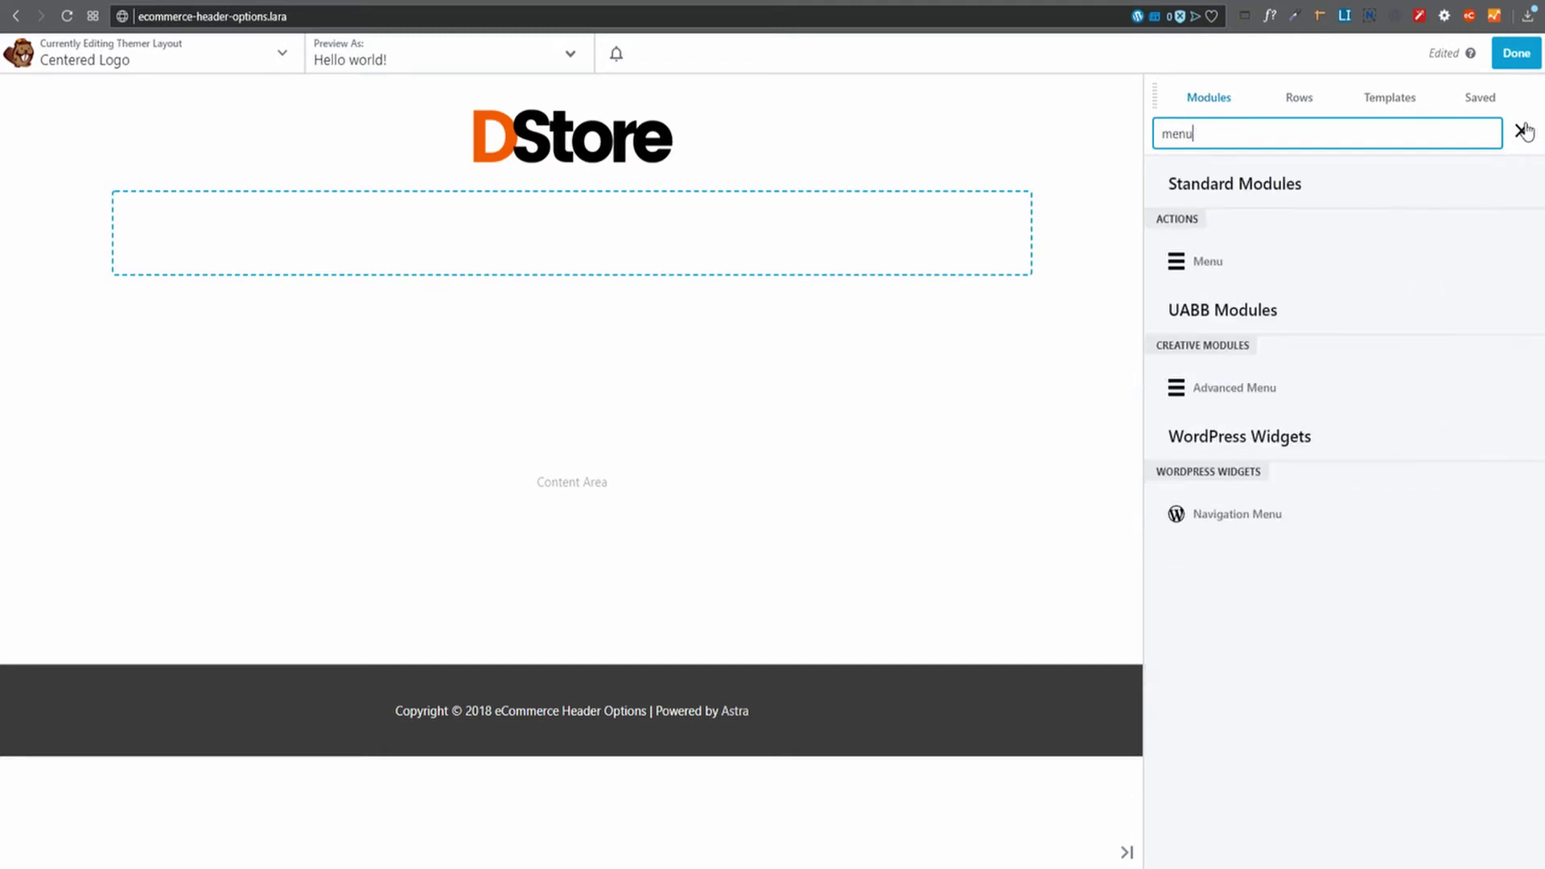
Step: Place a Menu module in the new row showing the Primary menu
drag(1214, 252, 499, 256)
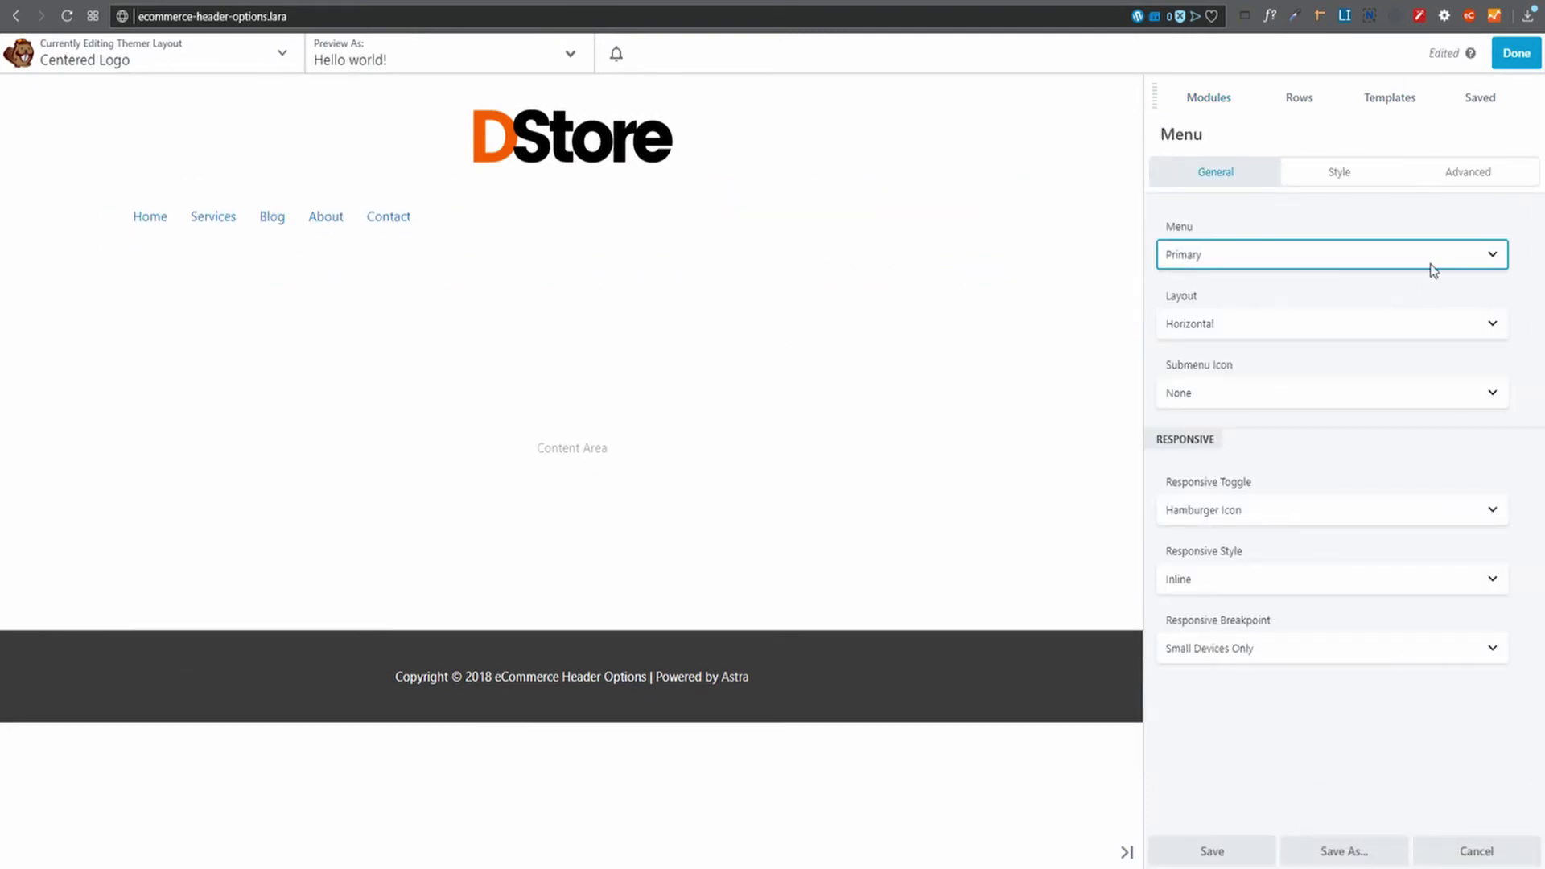
click(1494, 255)
click(1204, 279)
Step: Keep submenu icon None, Hamburger Icon toggle and Small Devices Only breakpoint
click(1492, 393)
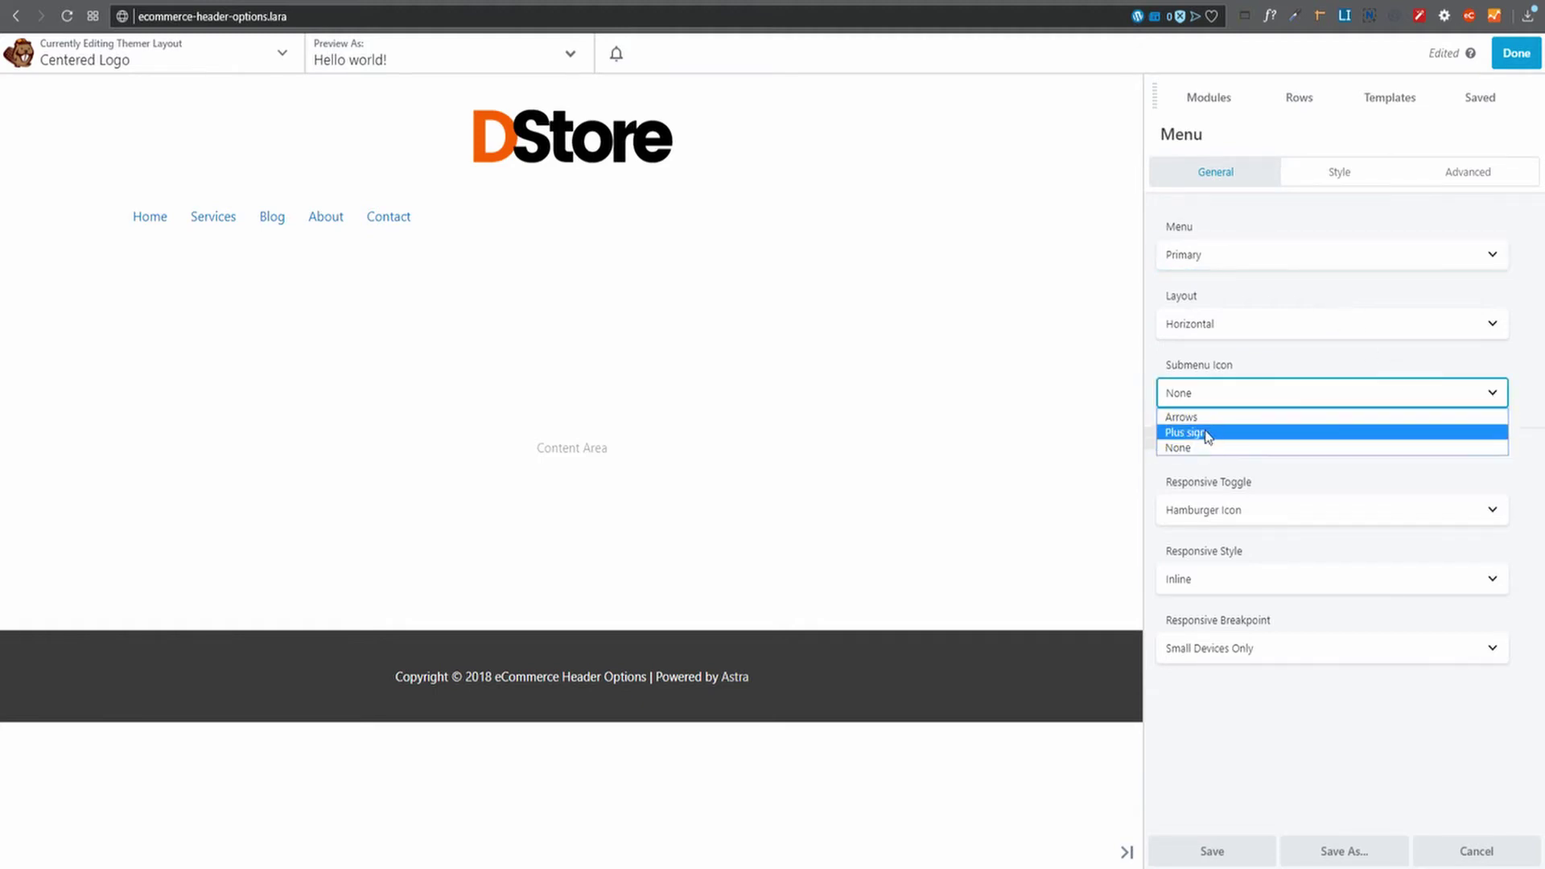
click(1372, 362)
click(1369, 355)
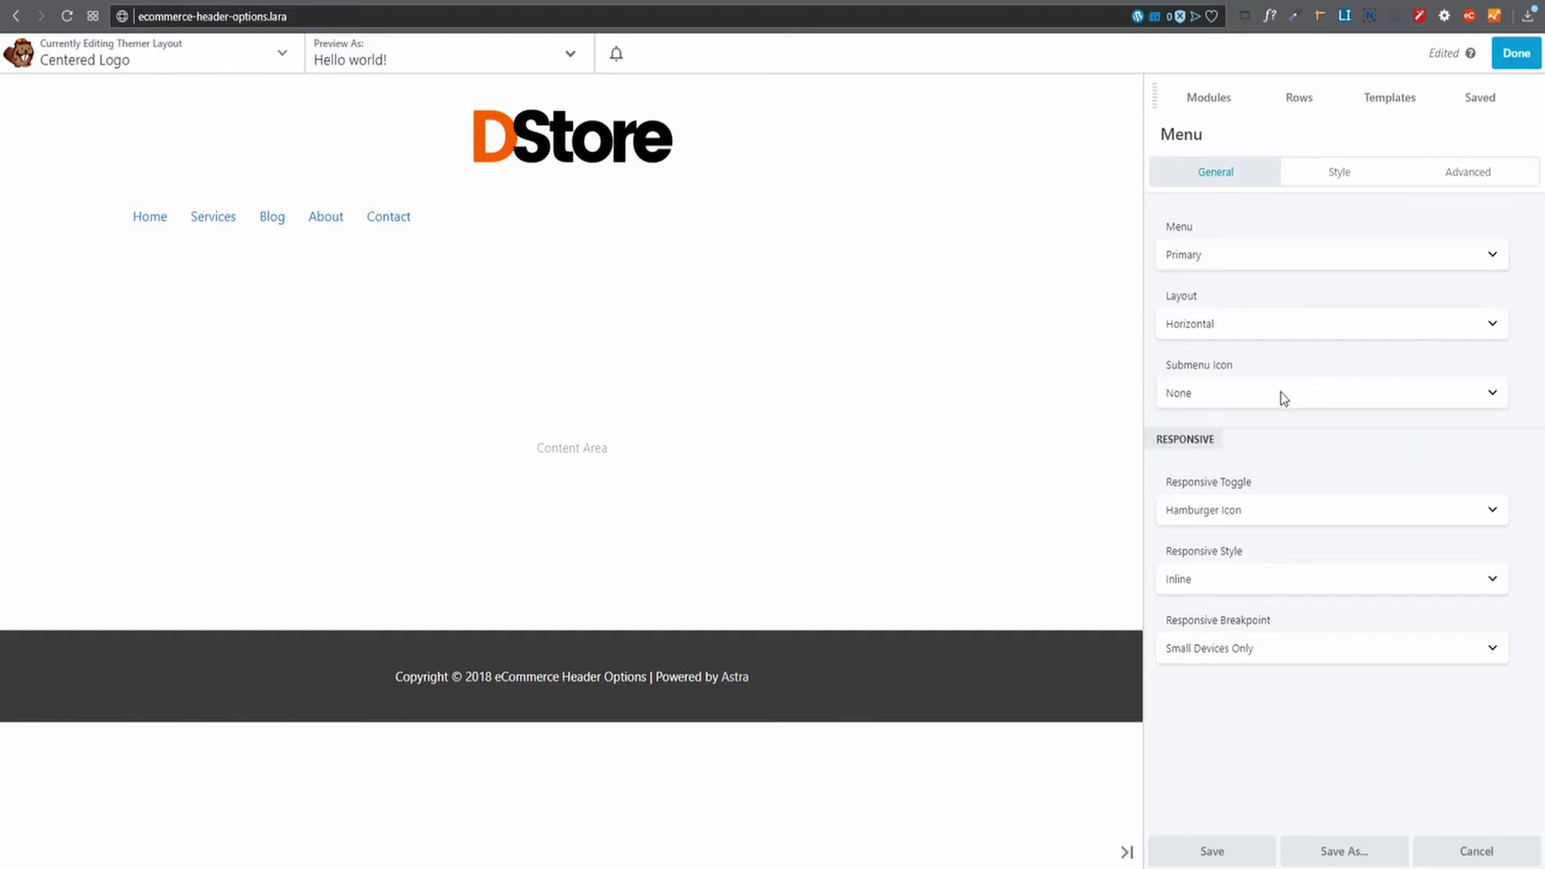
click(1259, 511)
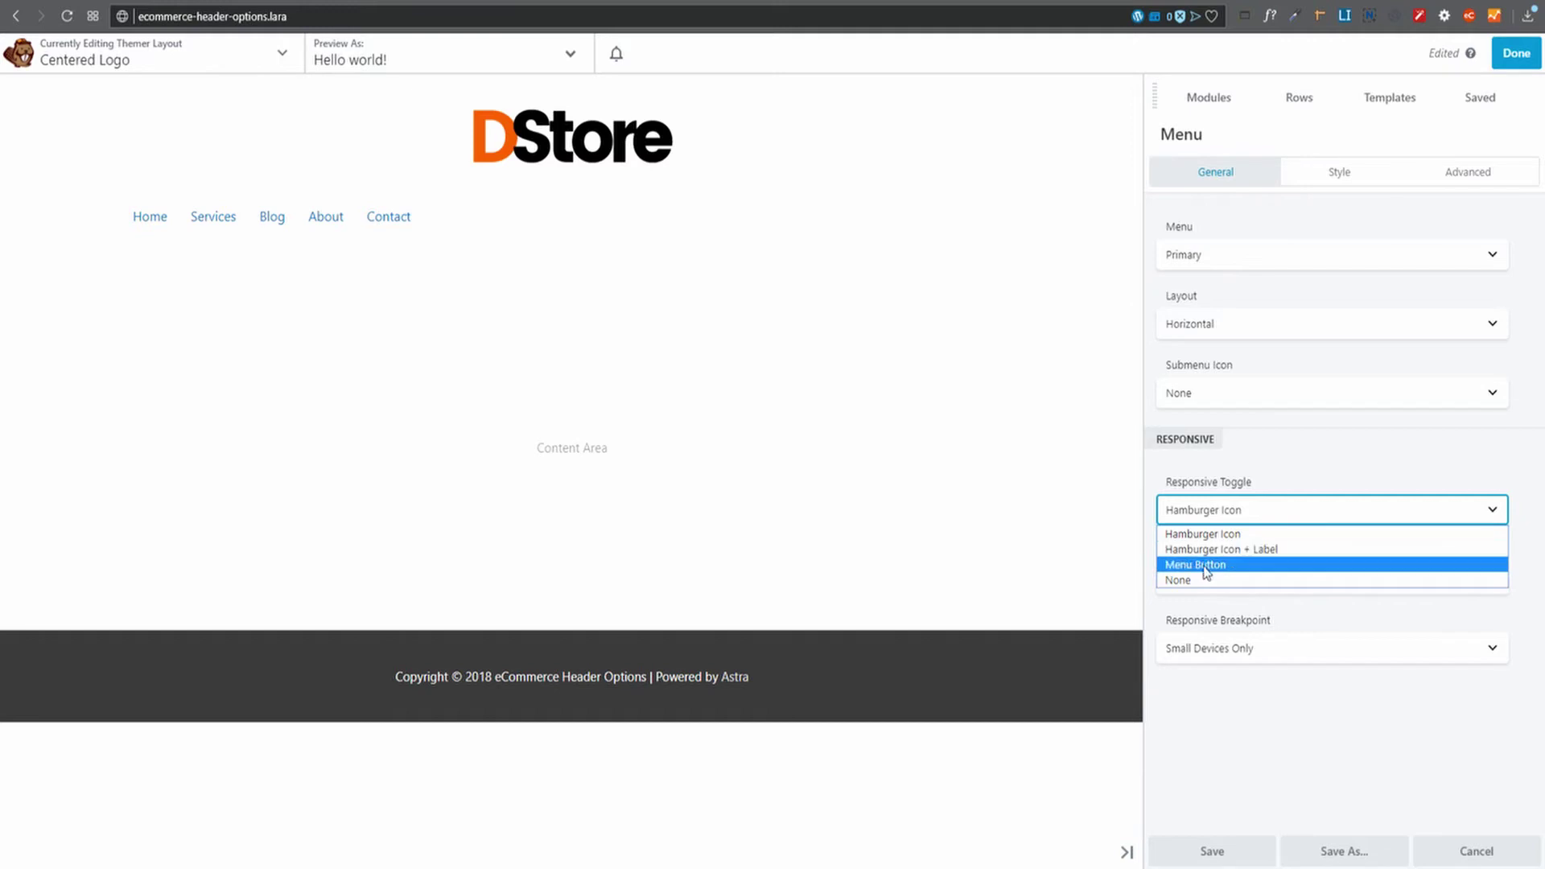
click(1335, 462)
click(1332, 451)
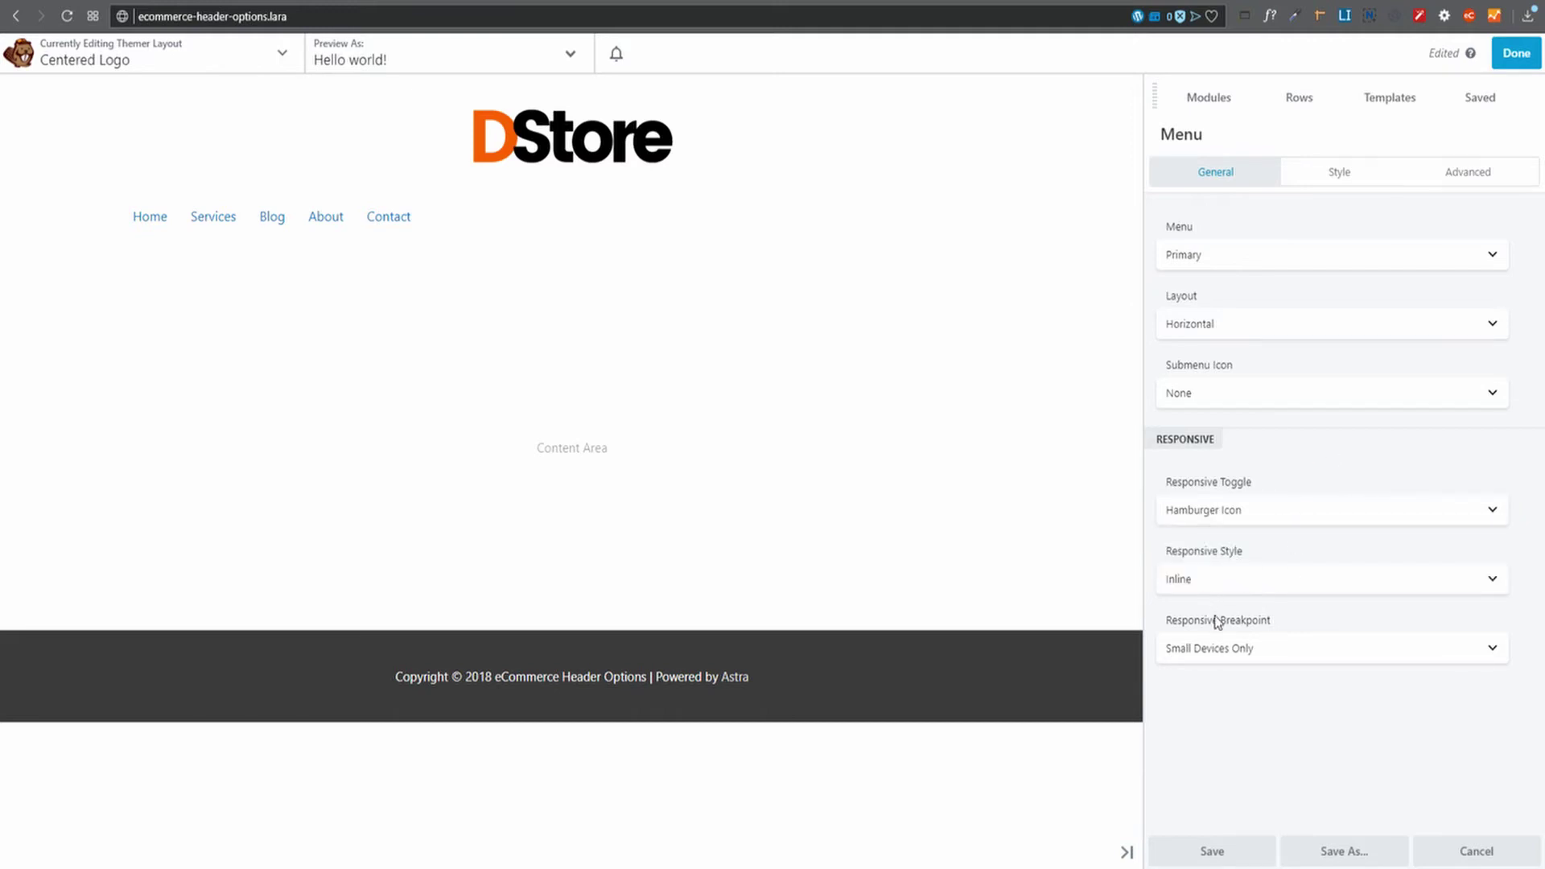
click(1301, 648)
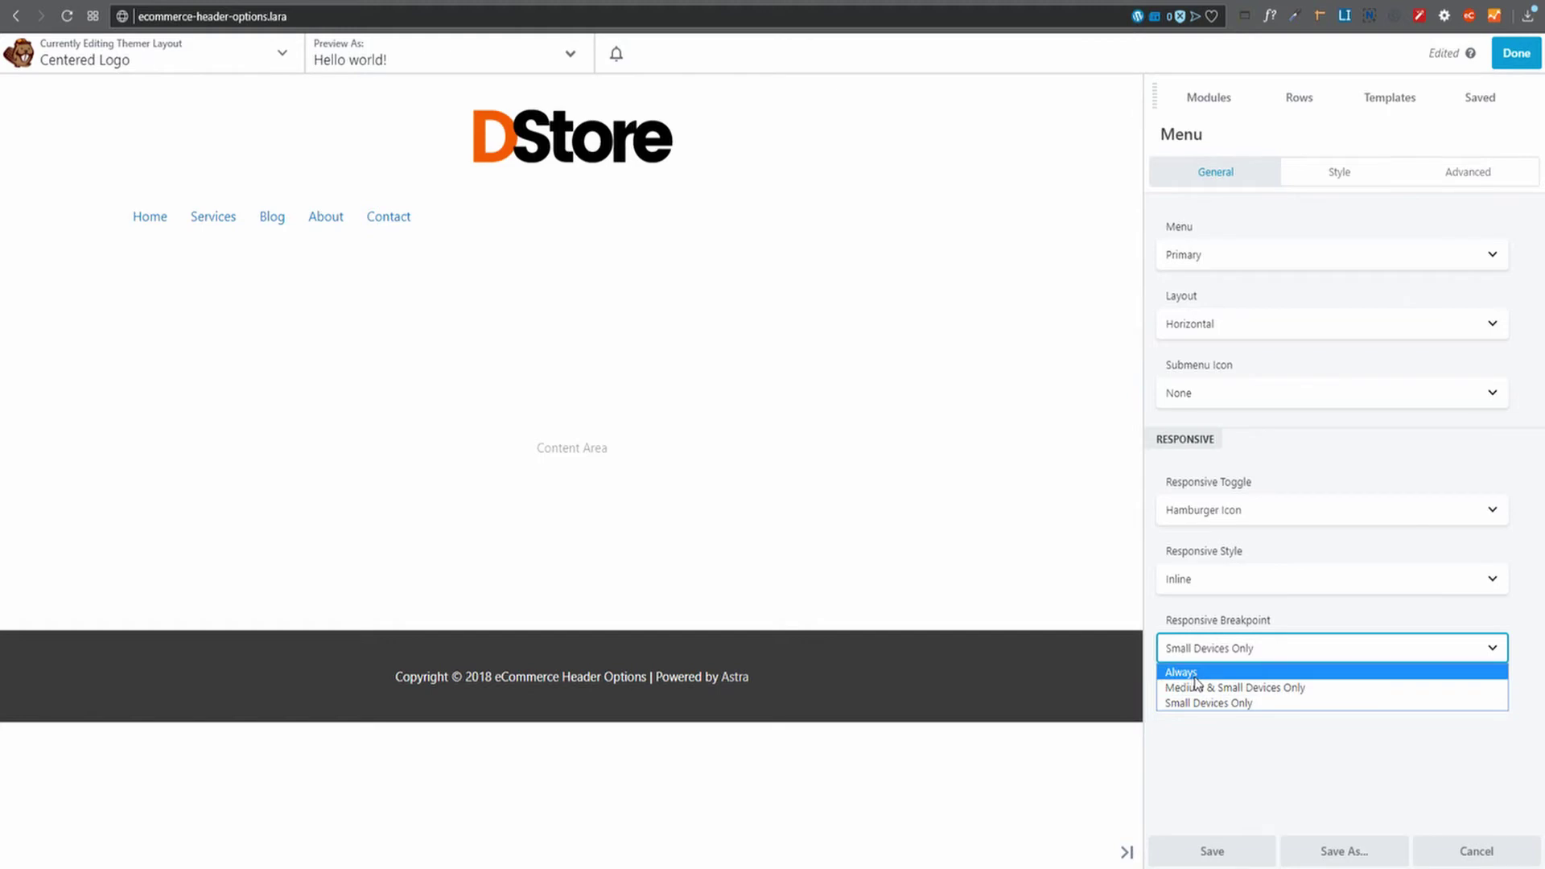
click(1287, 648)
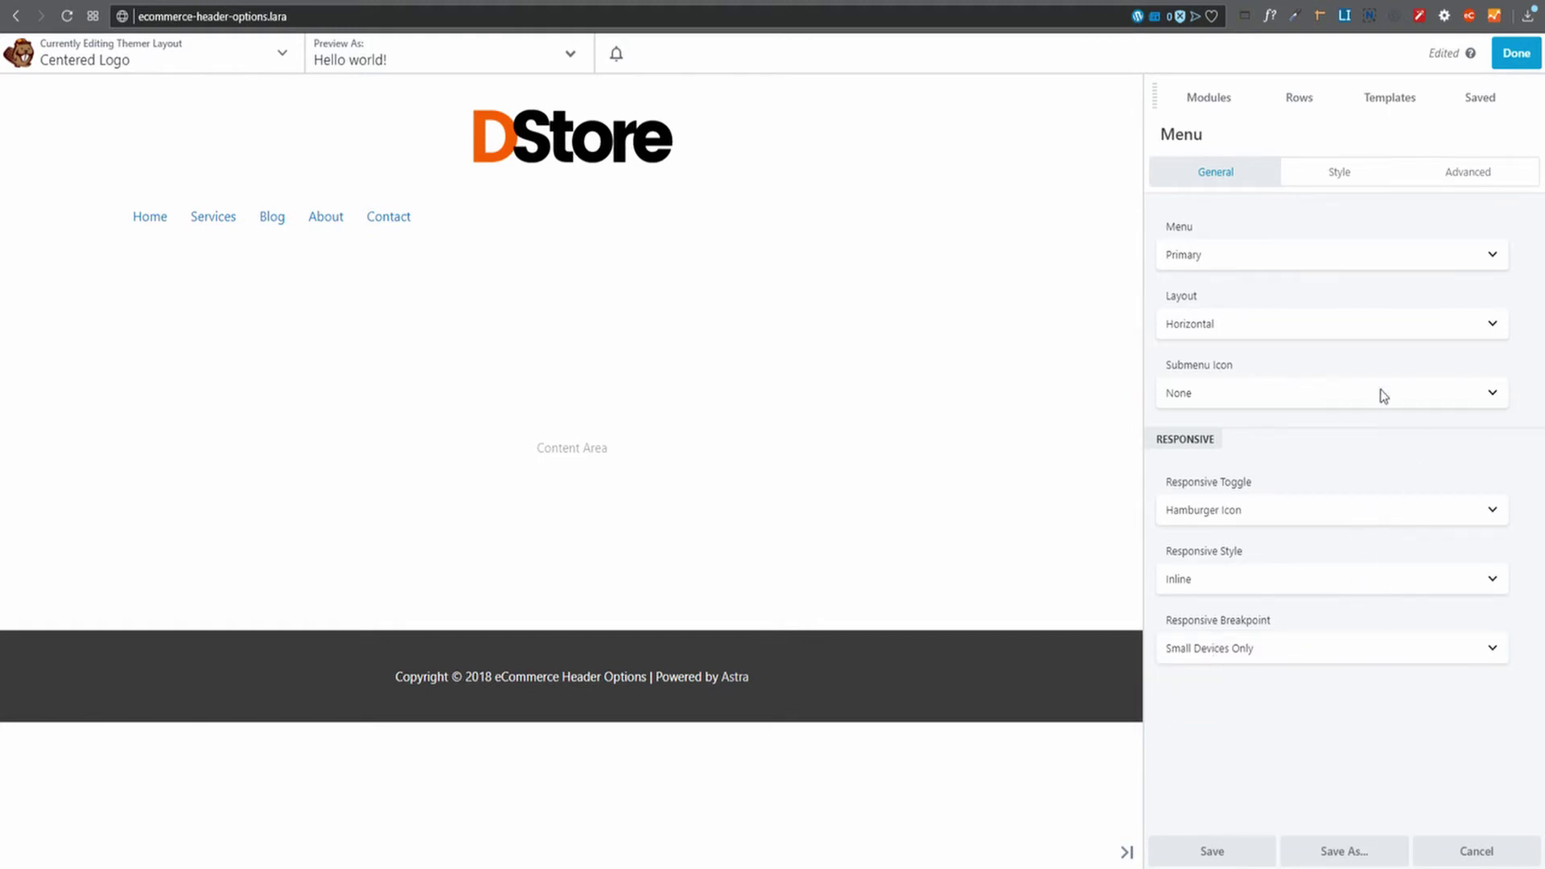
click(1342, 174)
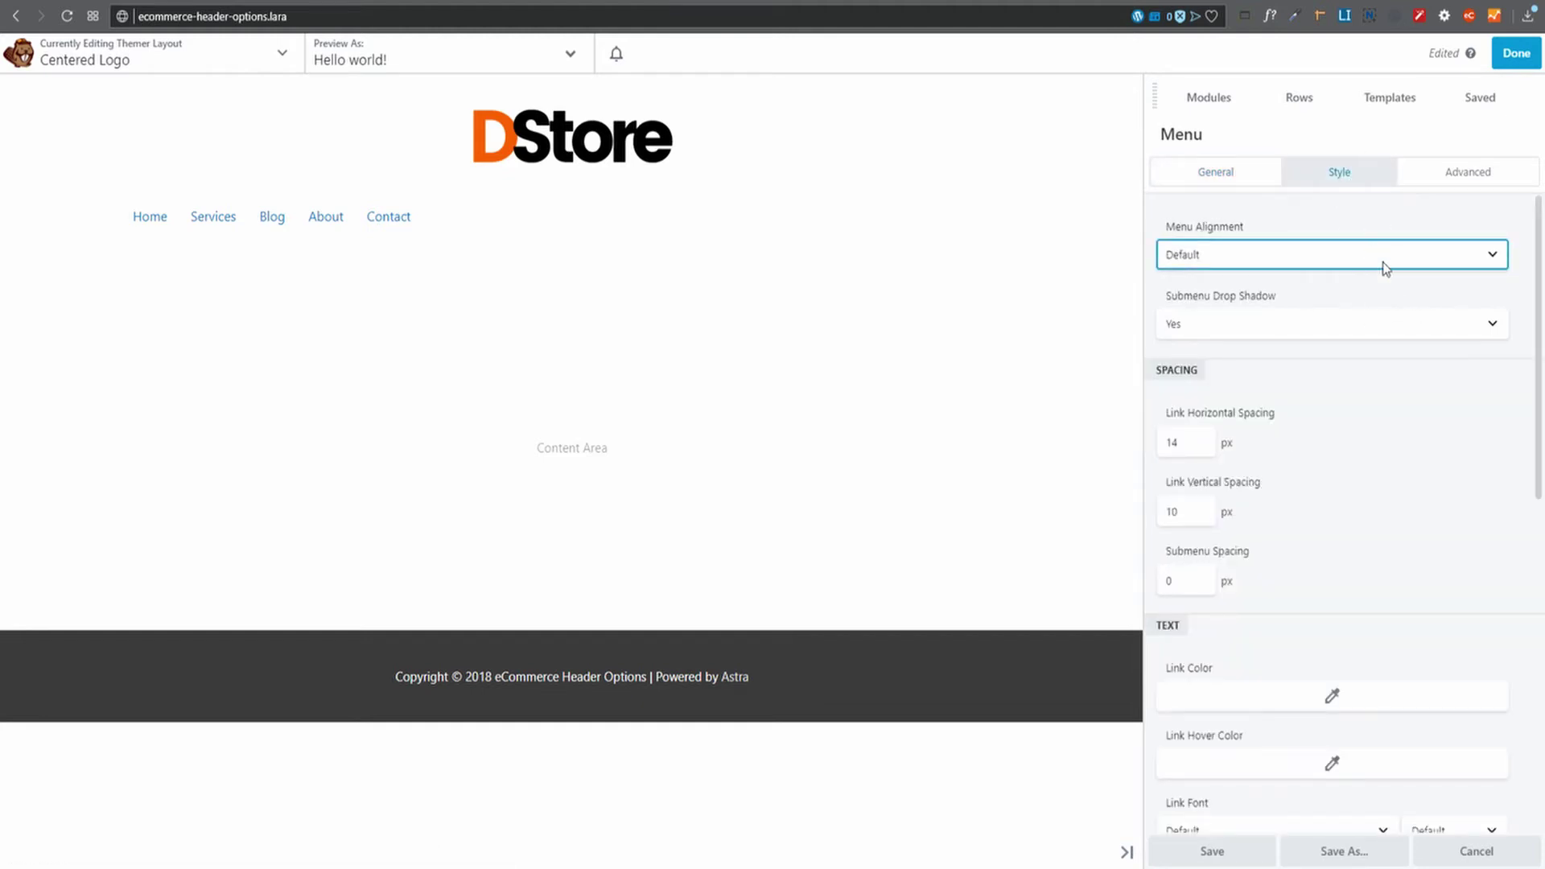
Step: Set the Menu Alignment to Center and review the remaining menu style settings
click(1253, 254)
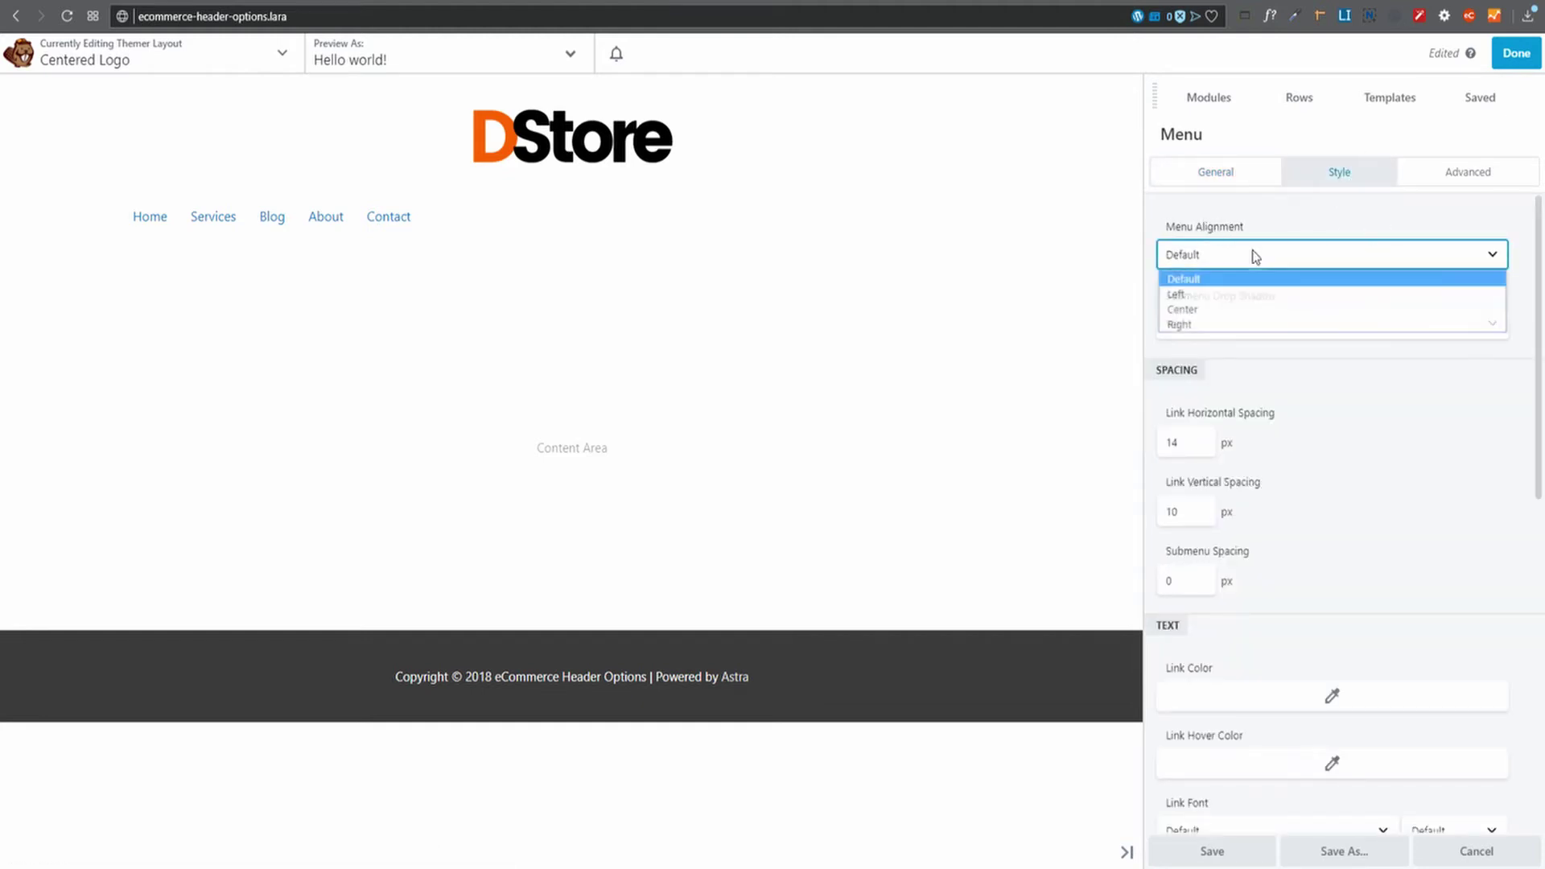
click(1183, 309)
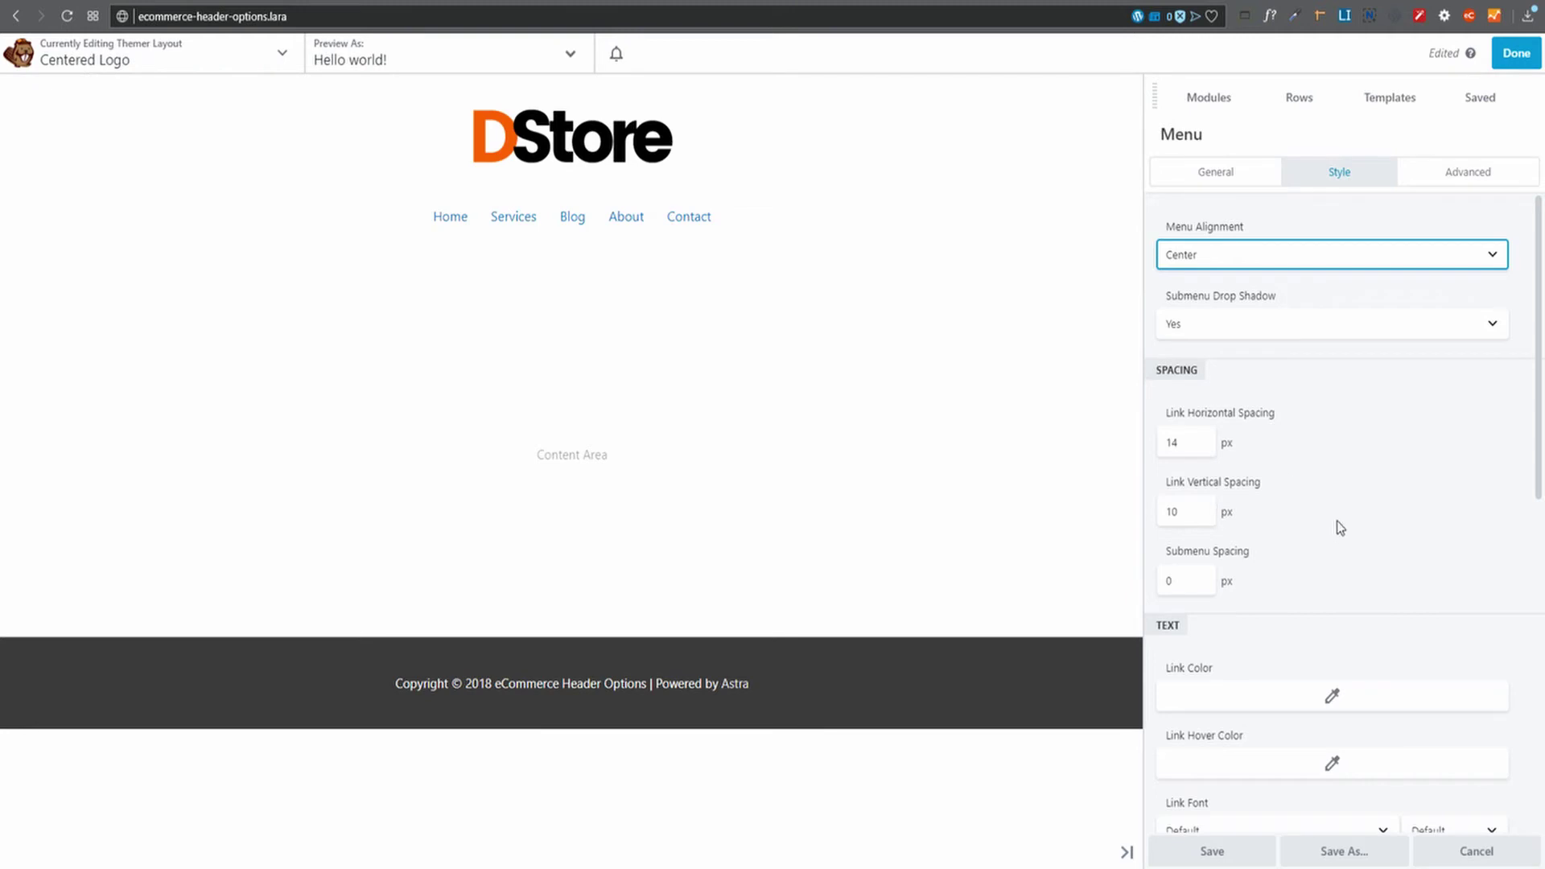
scroll(1414, 523, down, 1)
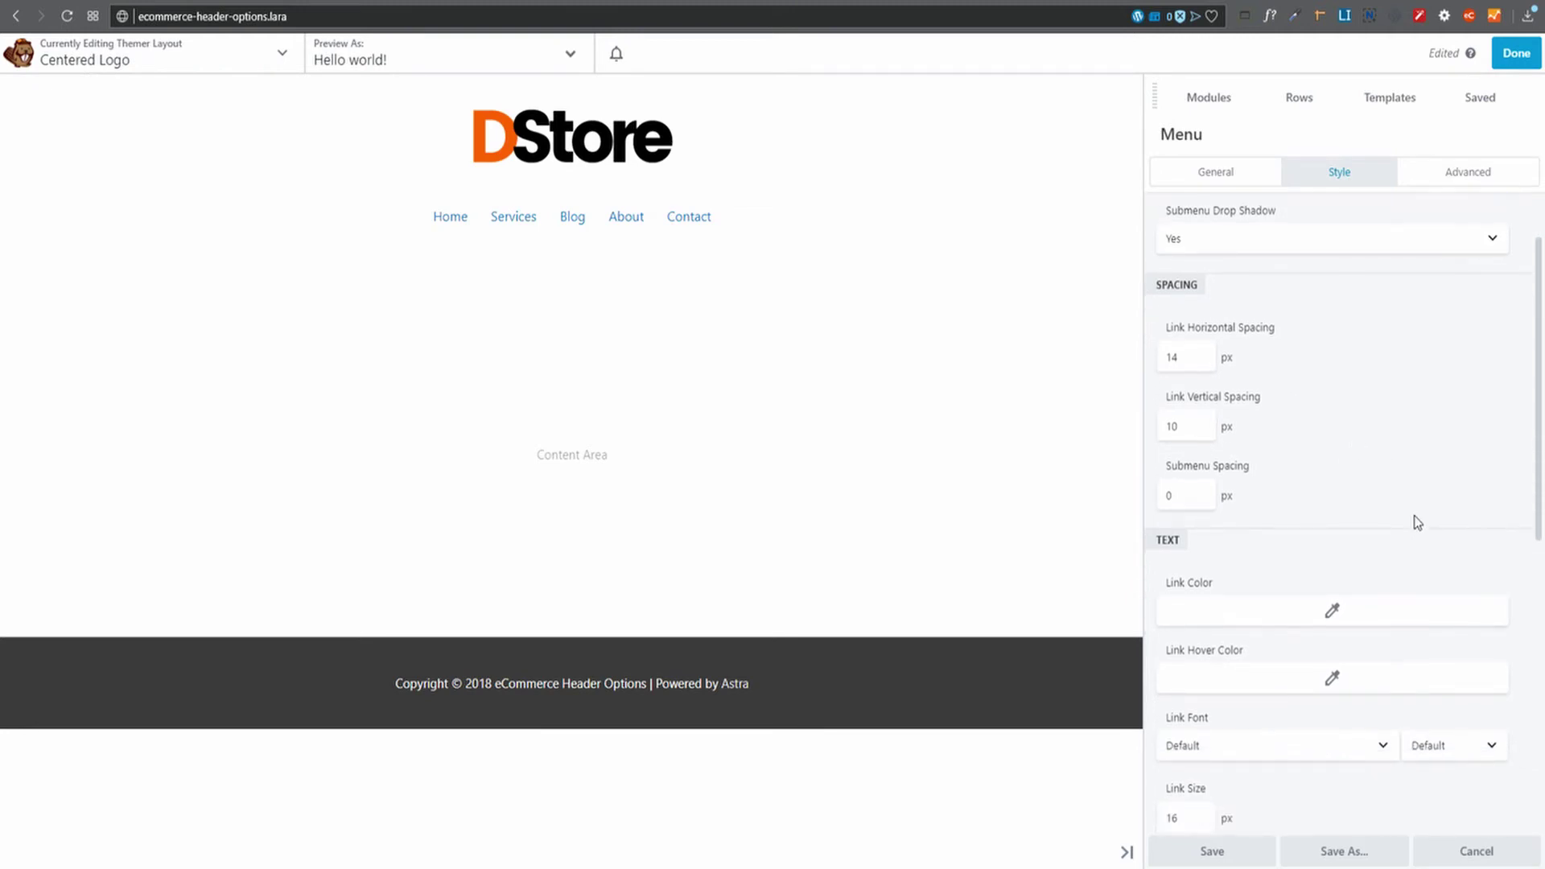
scroll(1417, 522, down, 2)
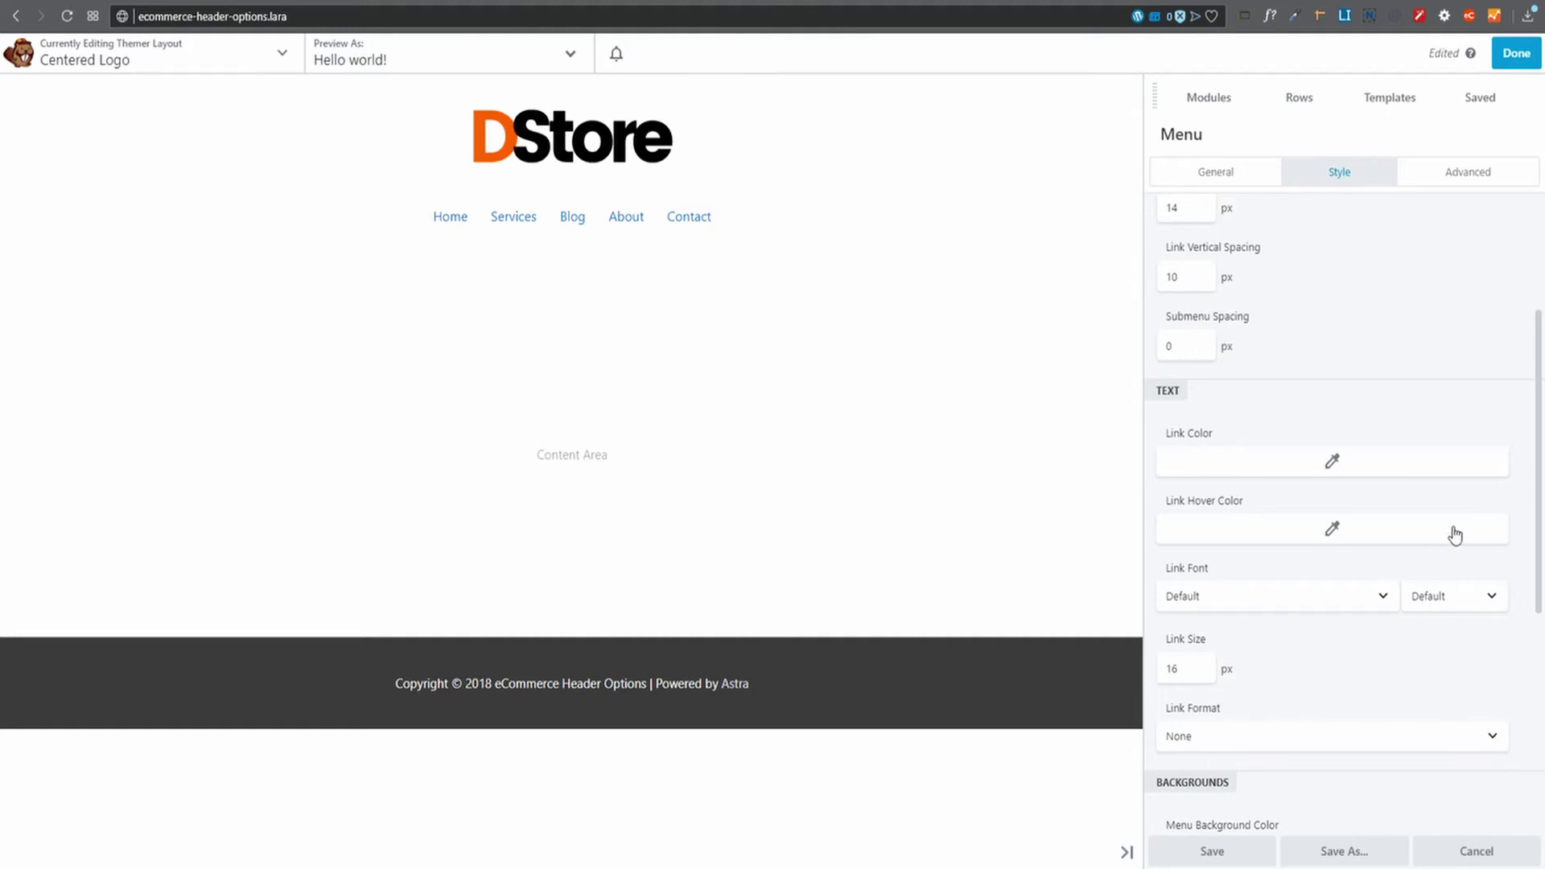
scroll(1460, 531, down, 3)
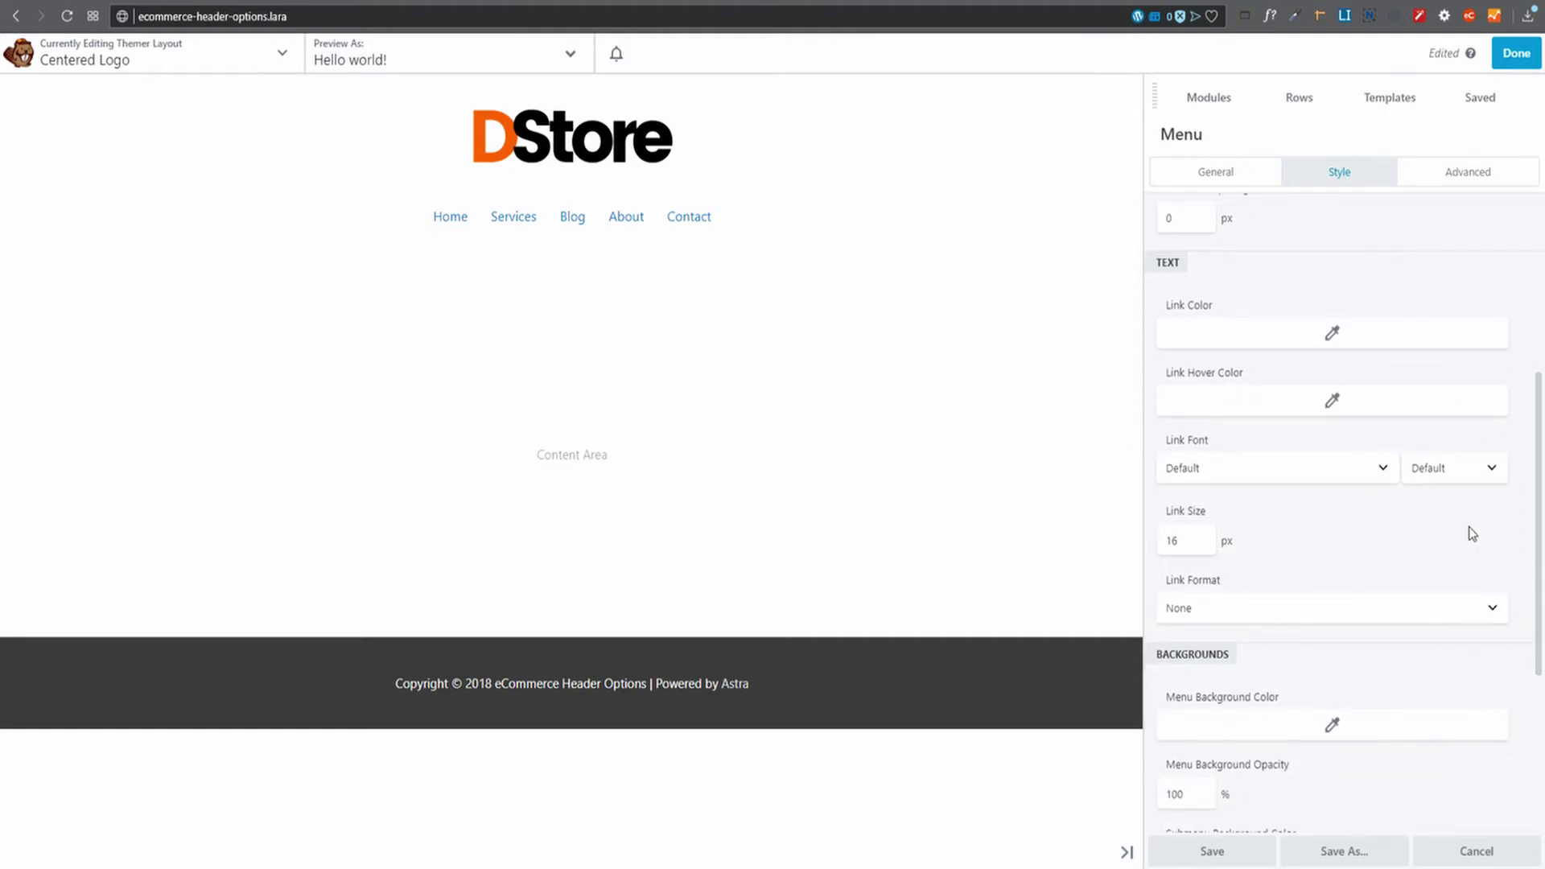
scroll(1471, 527, down, 3)
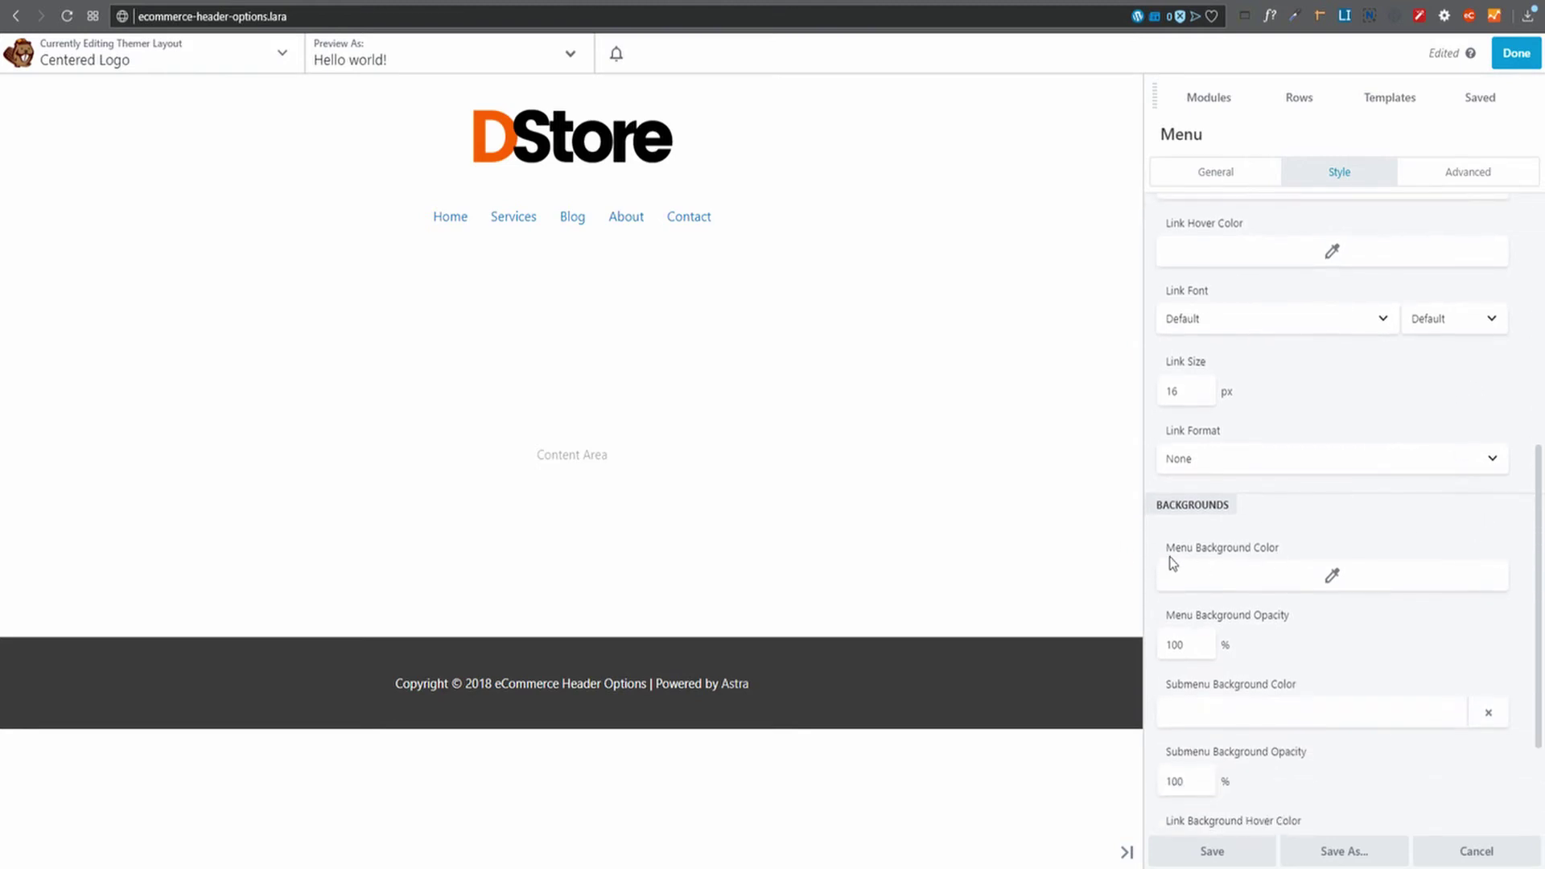
scroll(1362, 535, down, 1)
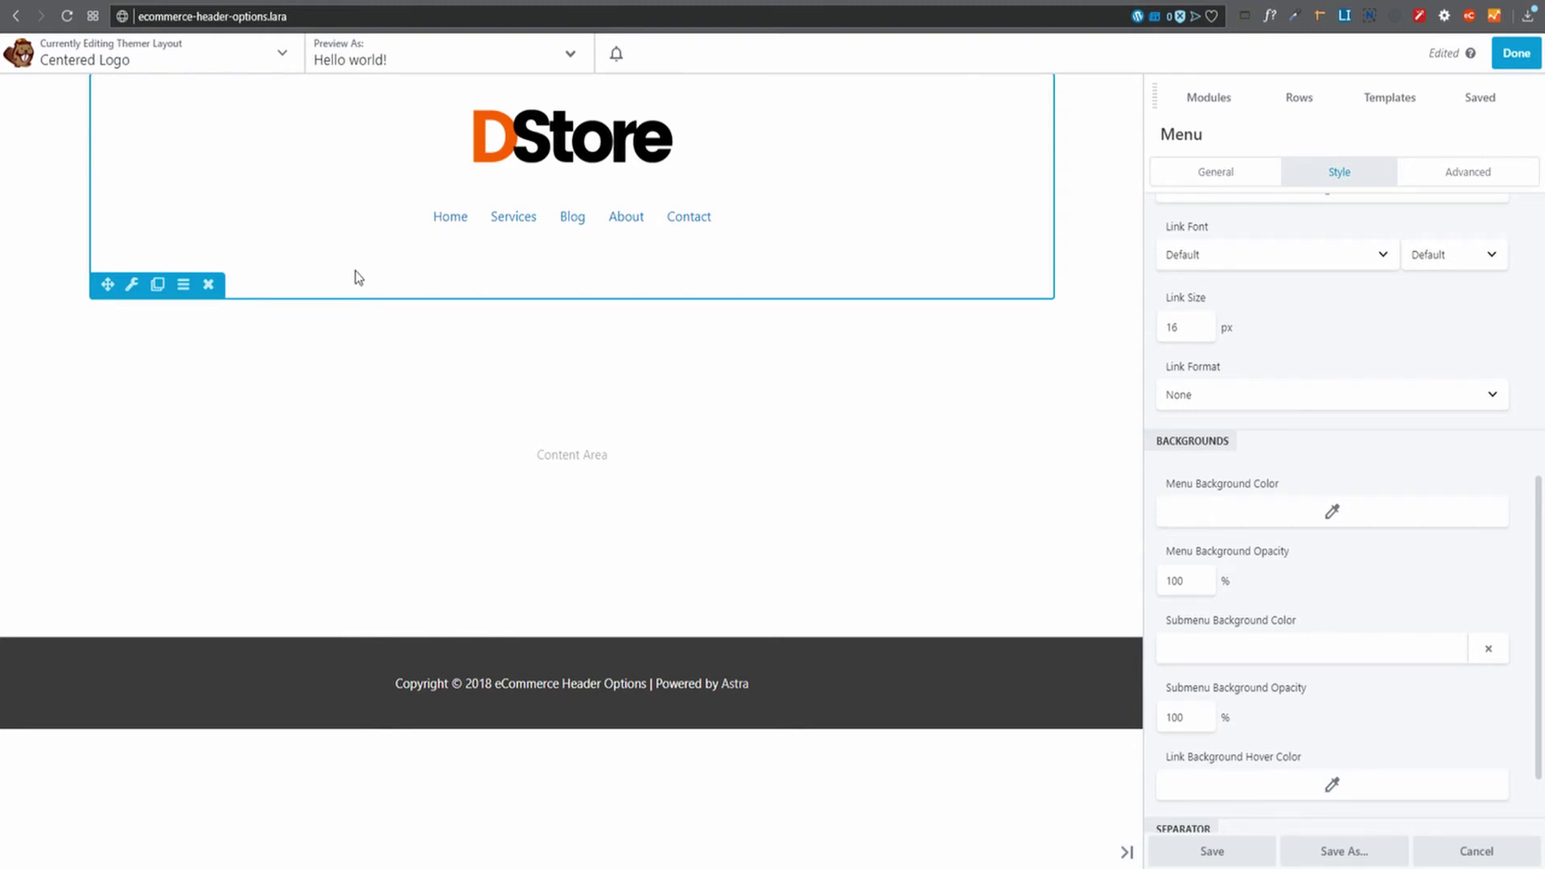
Step: Make the header row Full Width and finish editing the layout
click(134, 286)
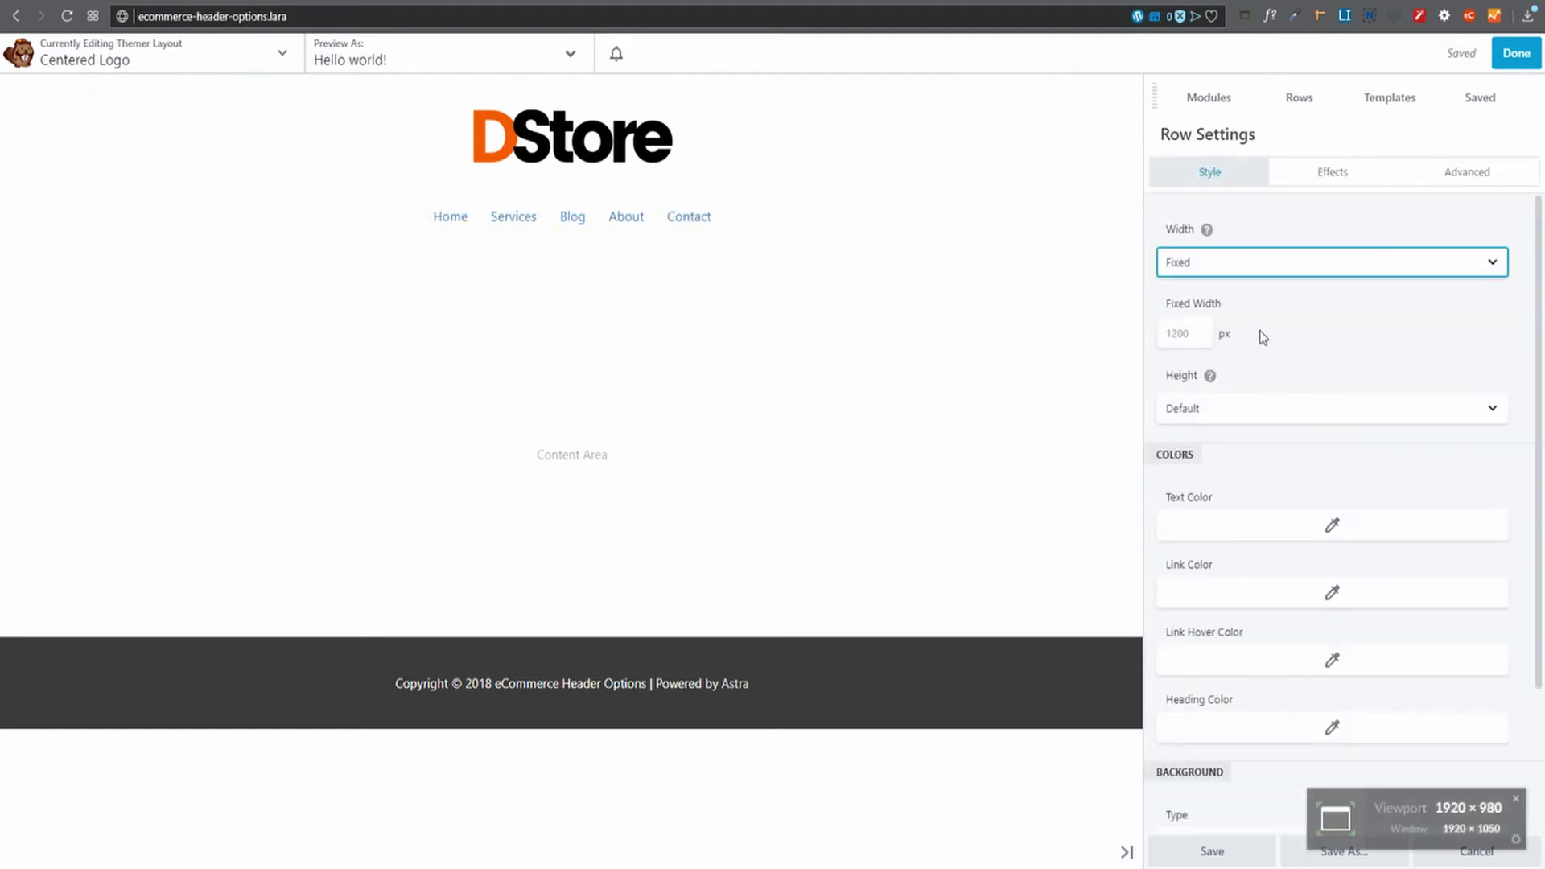
click(1251, 262)
click(1197, 299)
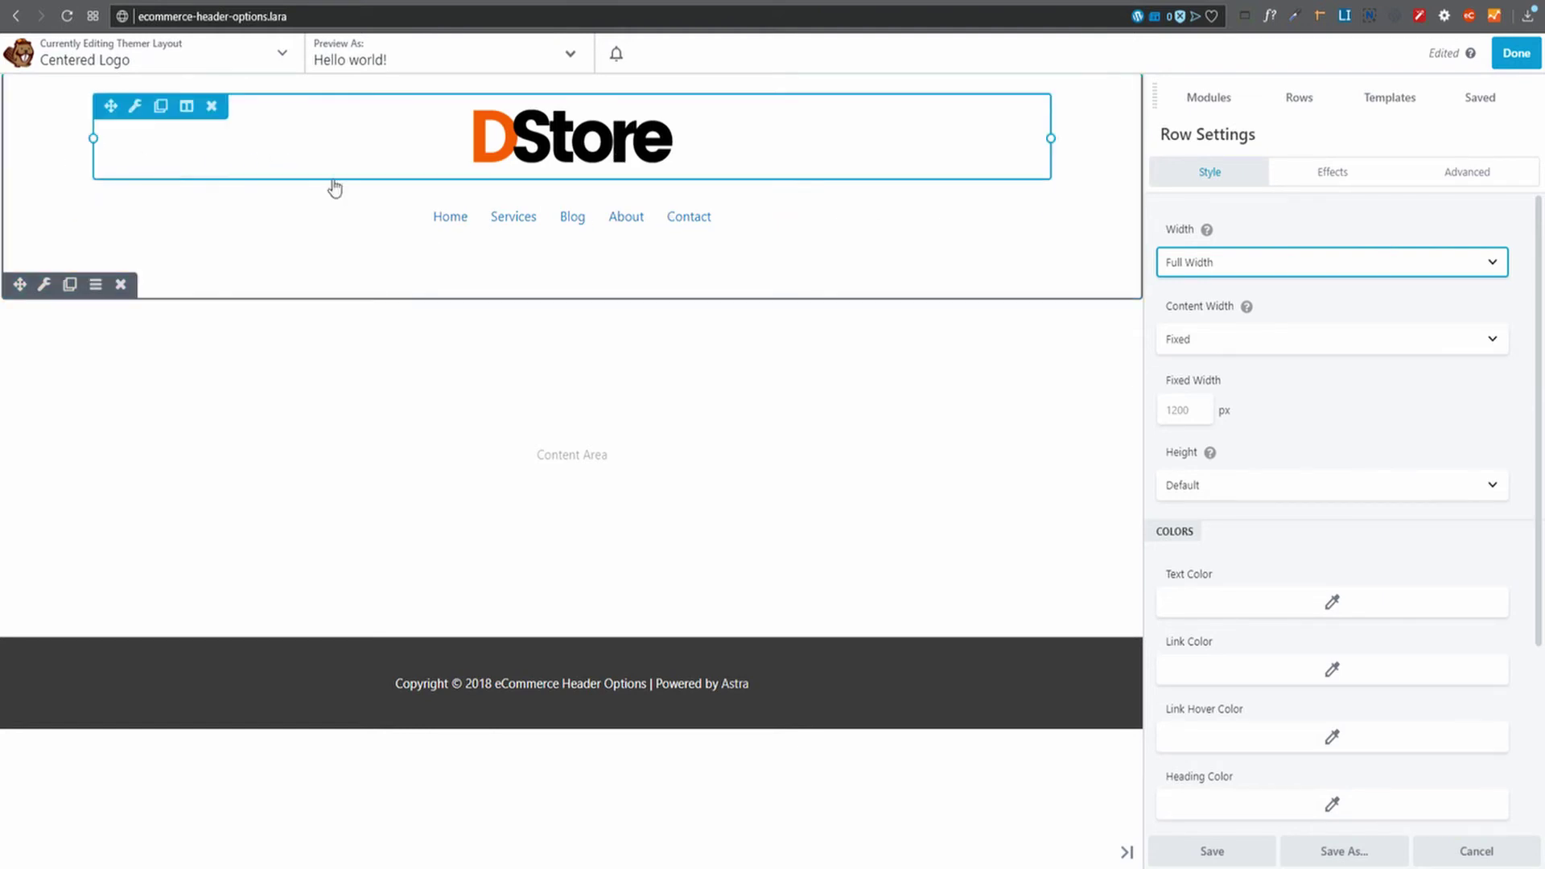
click(1518, 57)
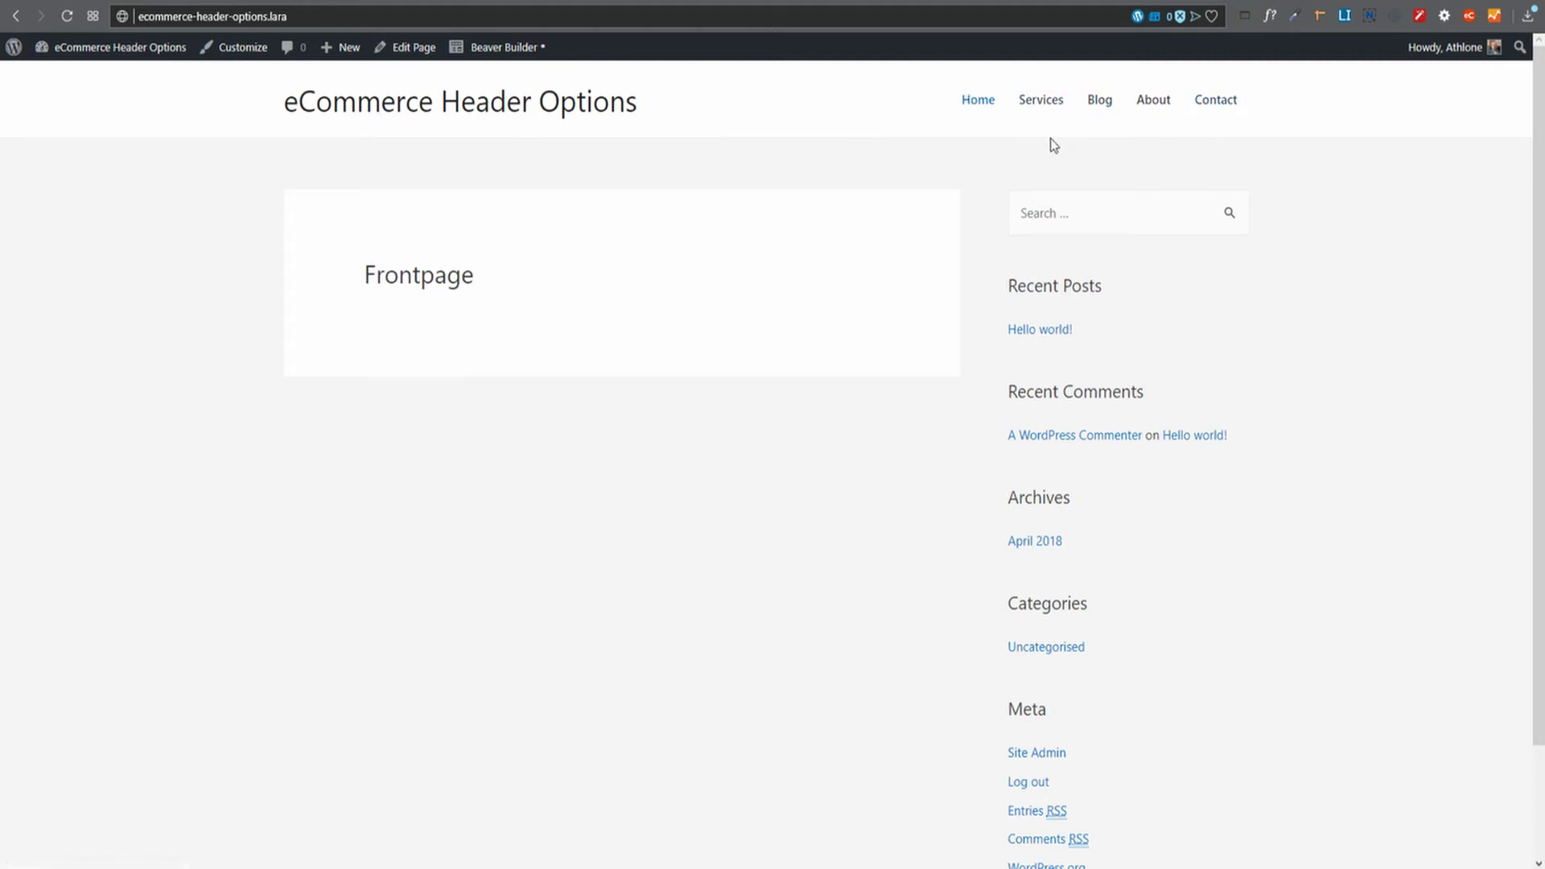
Step: Return to the Centered Logo themer layout page and relaunch it in Beaver Builder
right_click(413, 107)
click(503, 119)
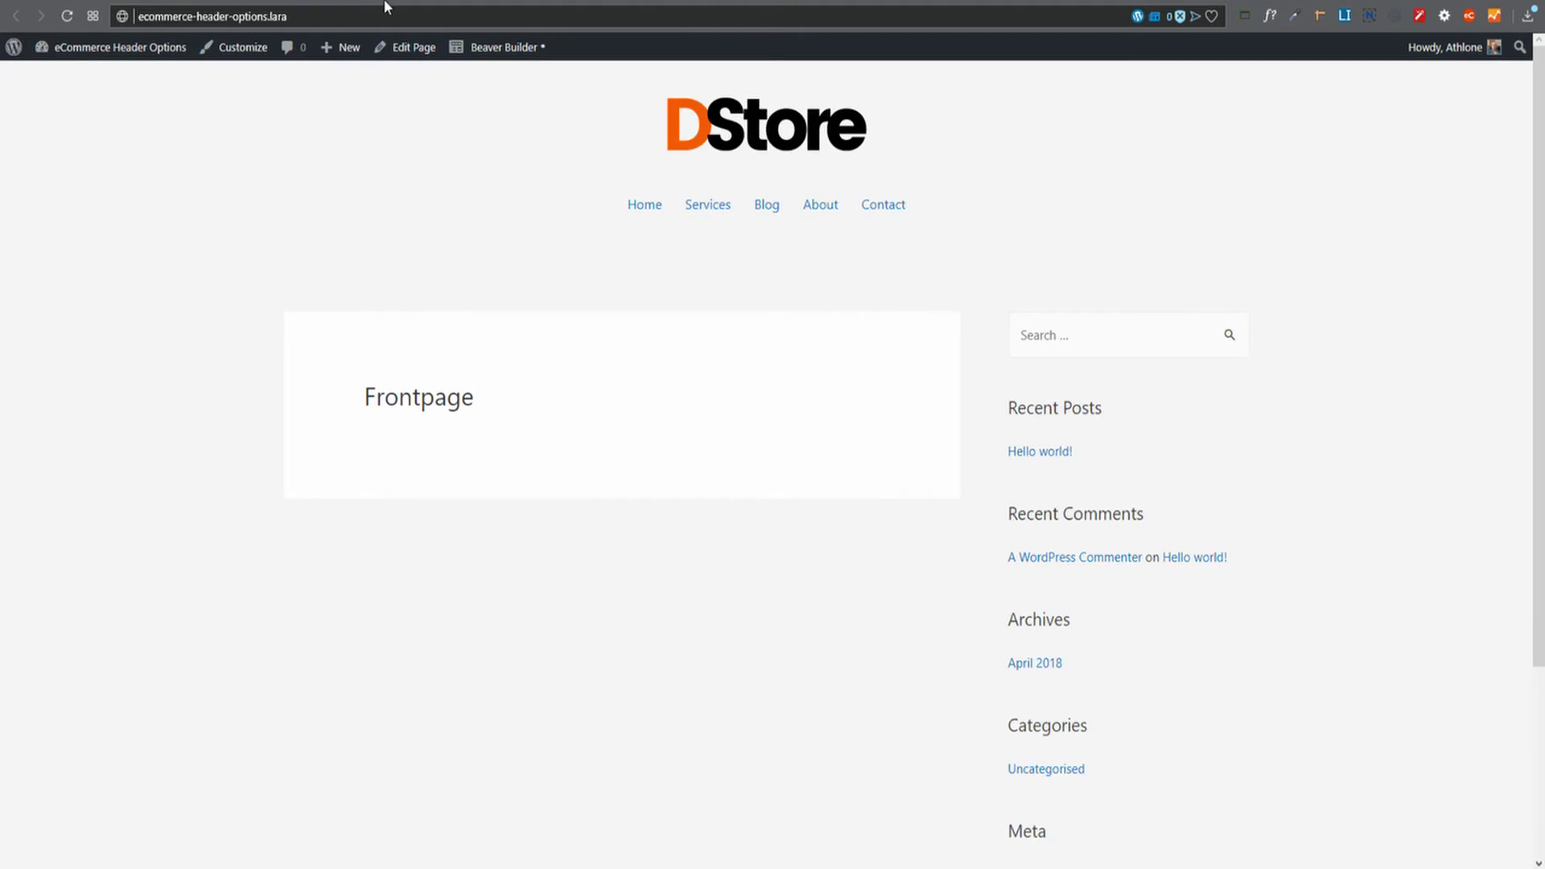
click(287, 1)
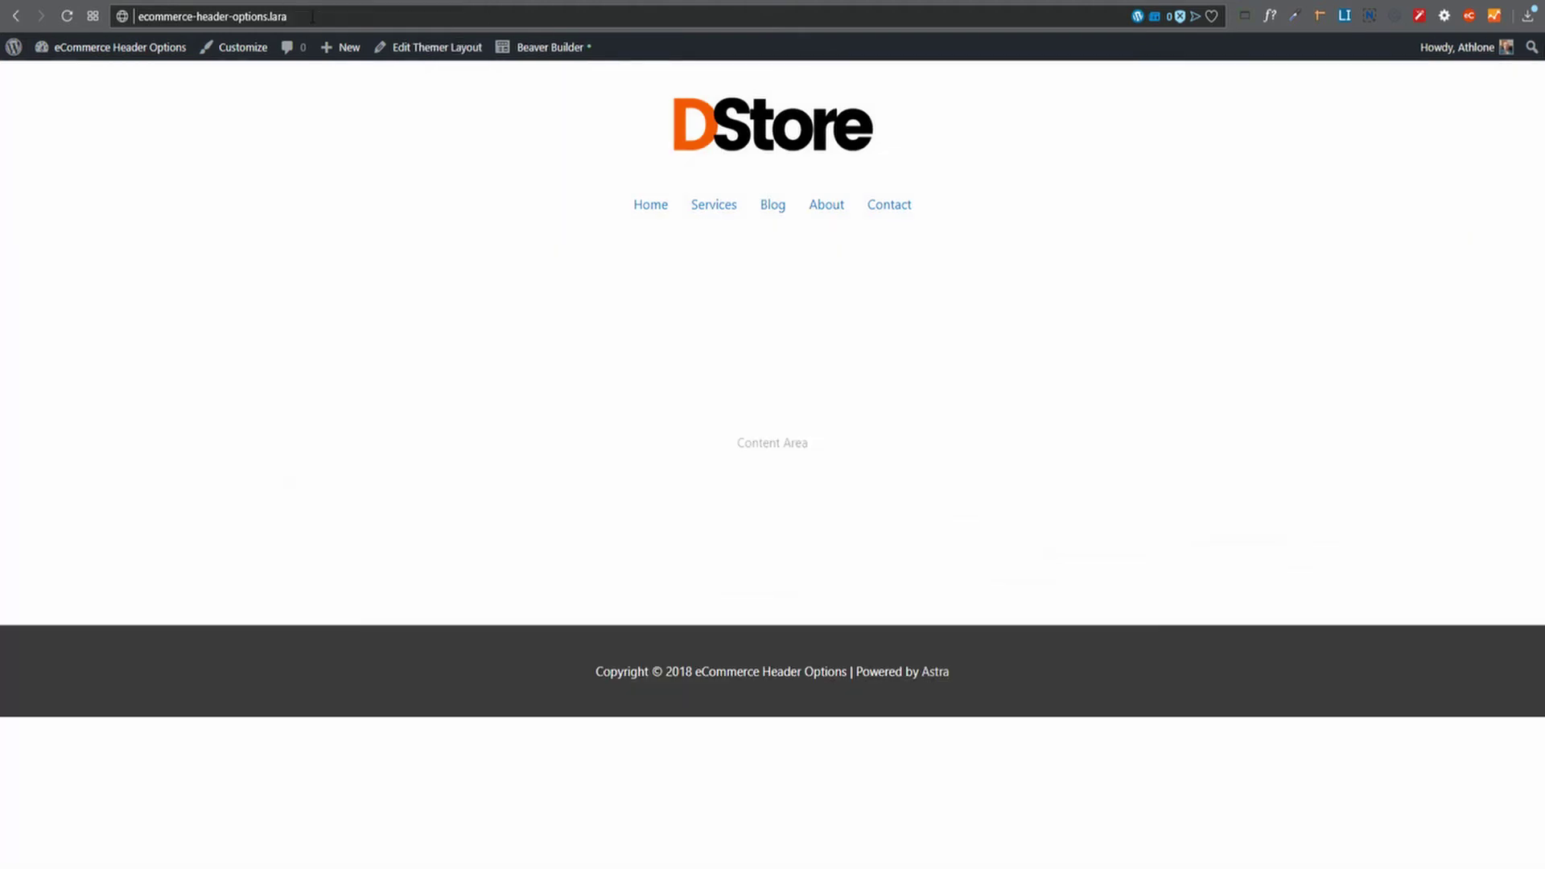
click(561, 50)
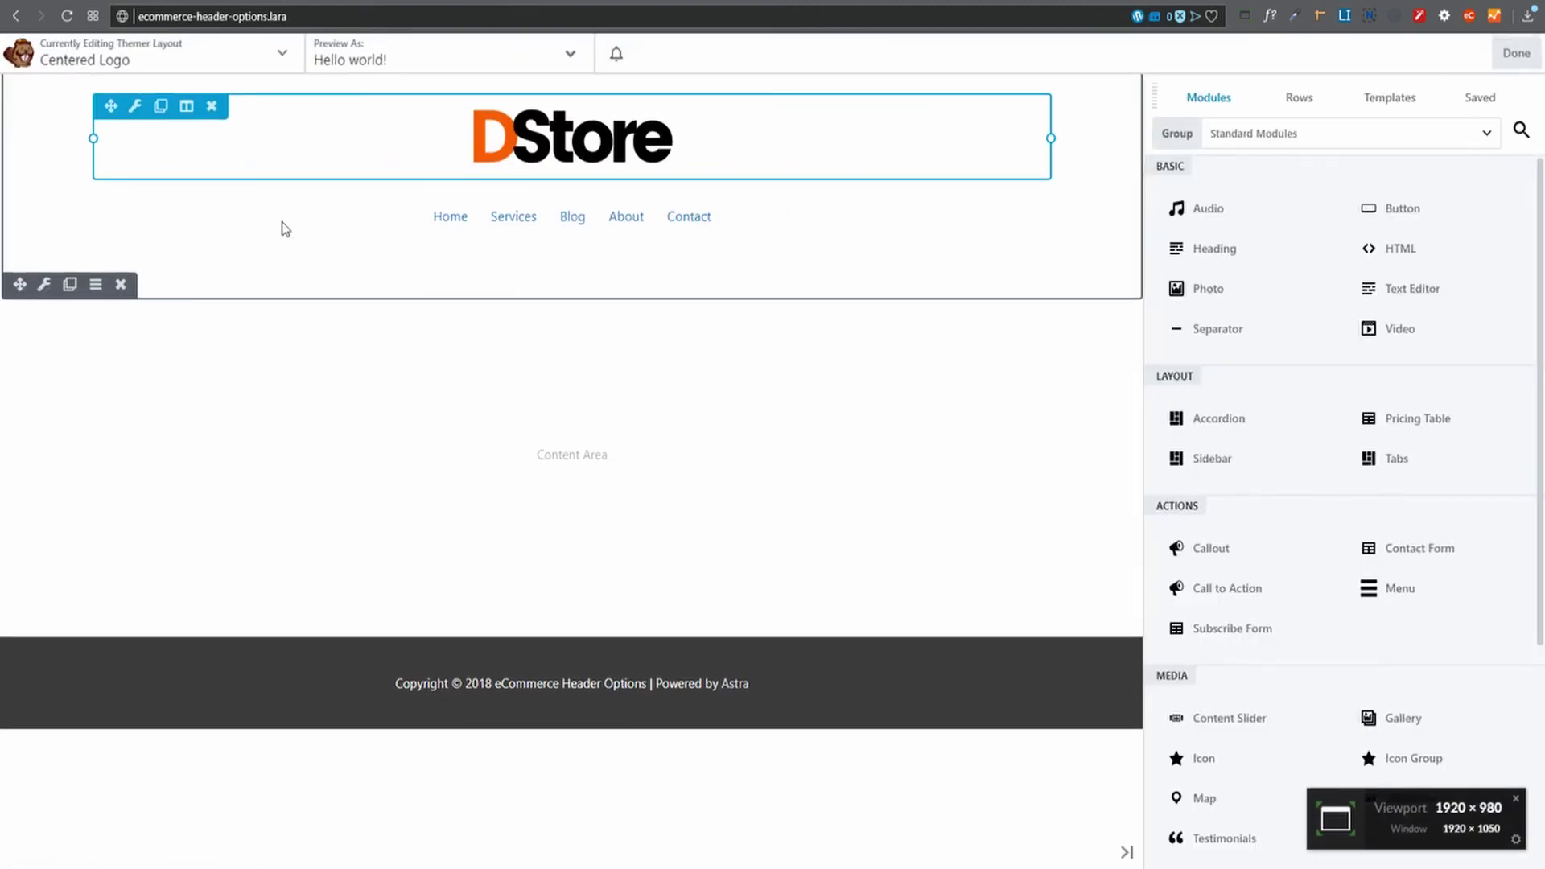
Step: Give the header row a neutral solid Color background, save it, and publish the layout
click(45, 285)
scroll(1409, 483, down, 3)
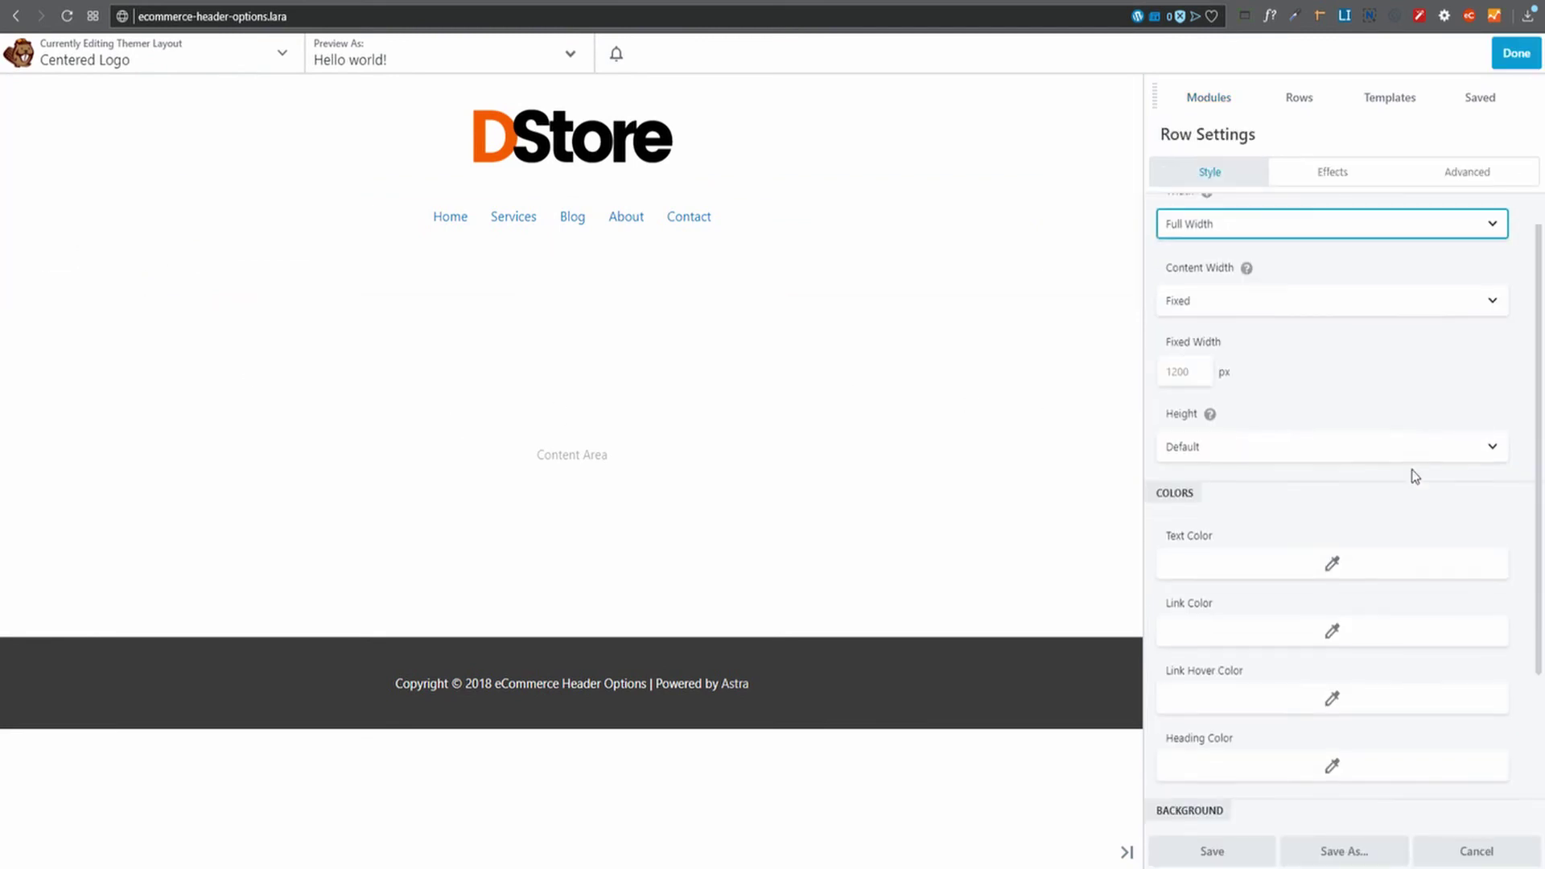
scroll(1355, 266, up, 2)
scroll(1355, 302, down, 3)
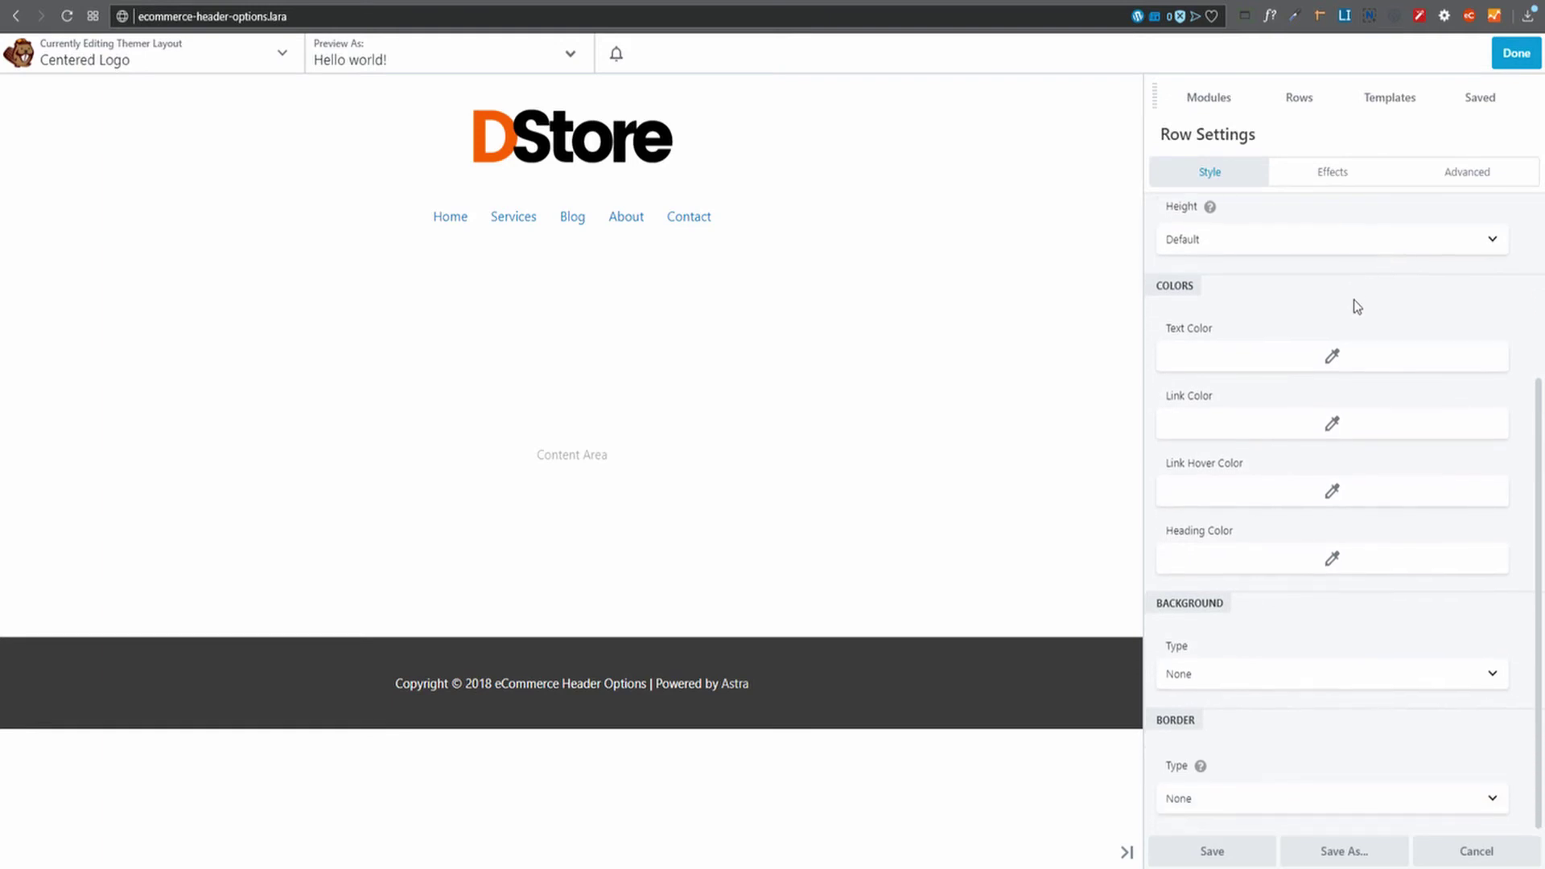
click(1270, 675)
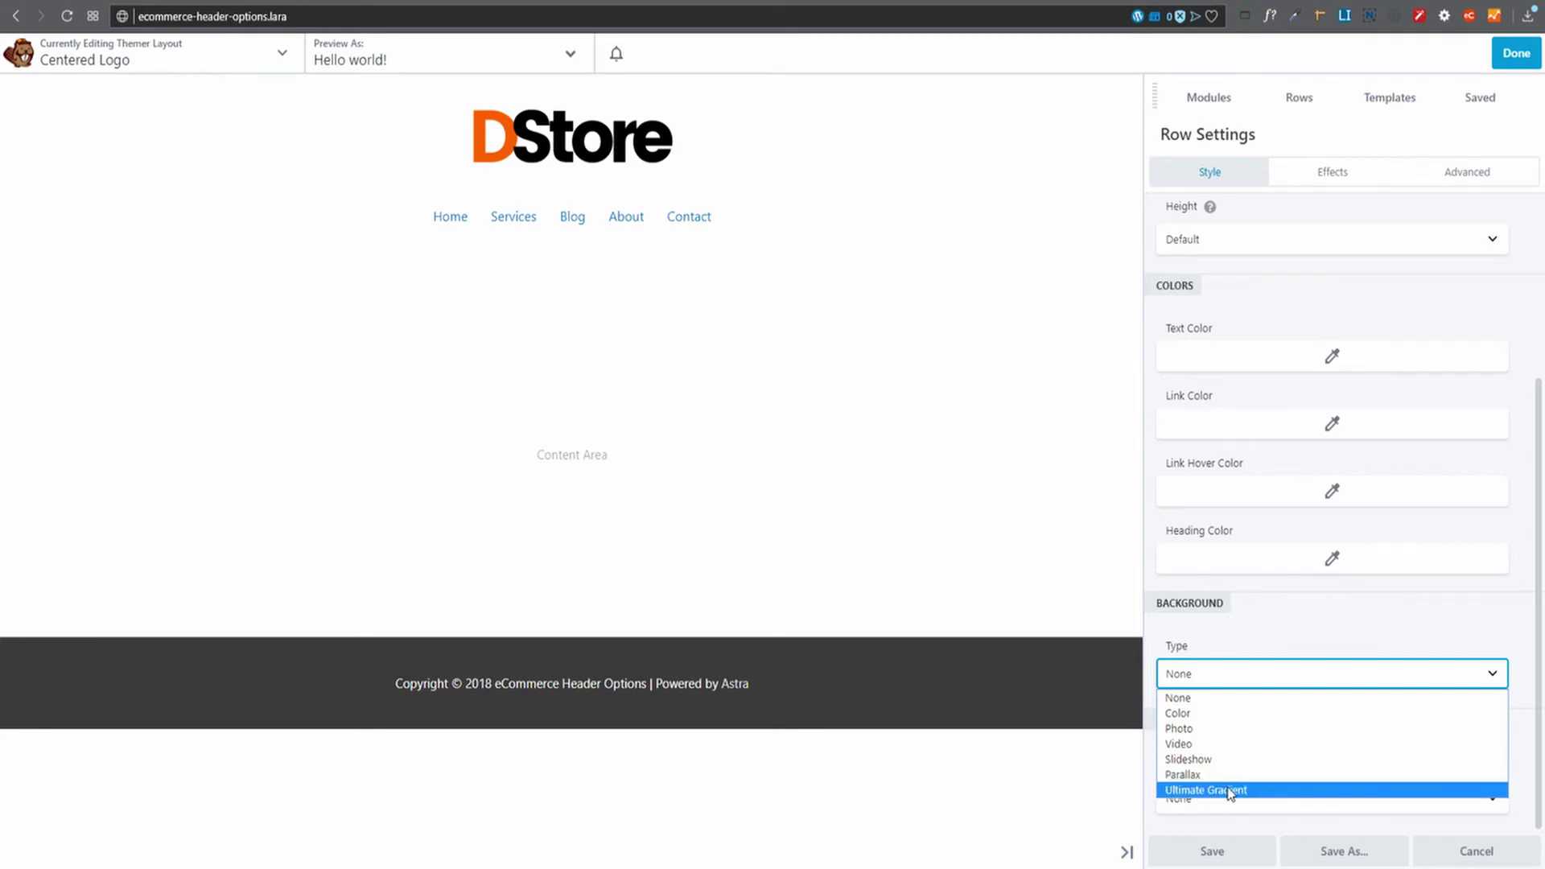
click(1219, 714)
scroll(1300, 700, down, 3)
click(1271, 606)
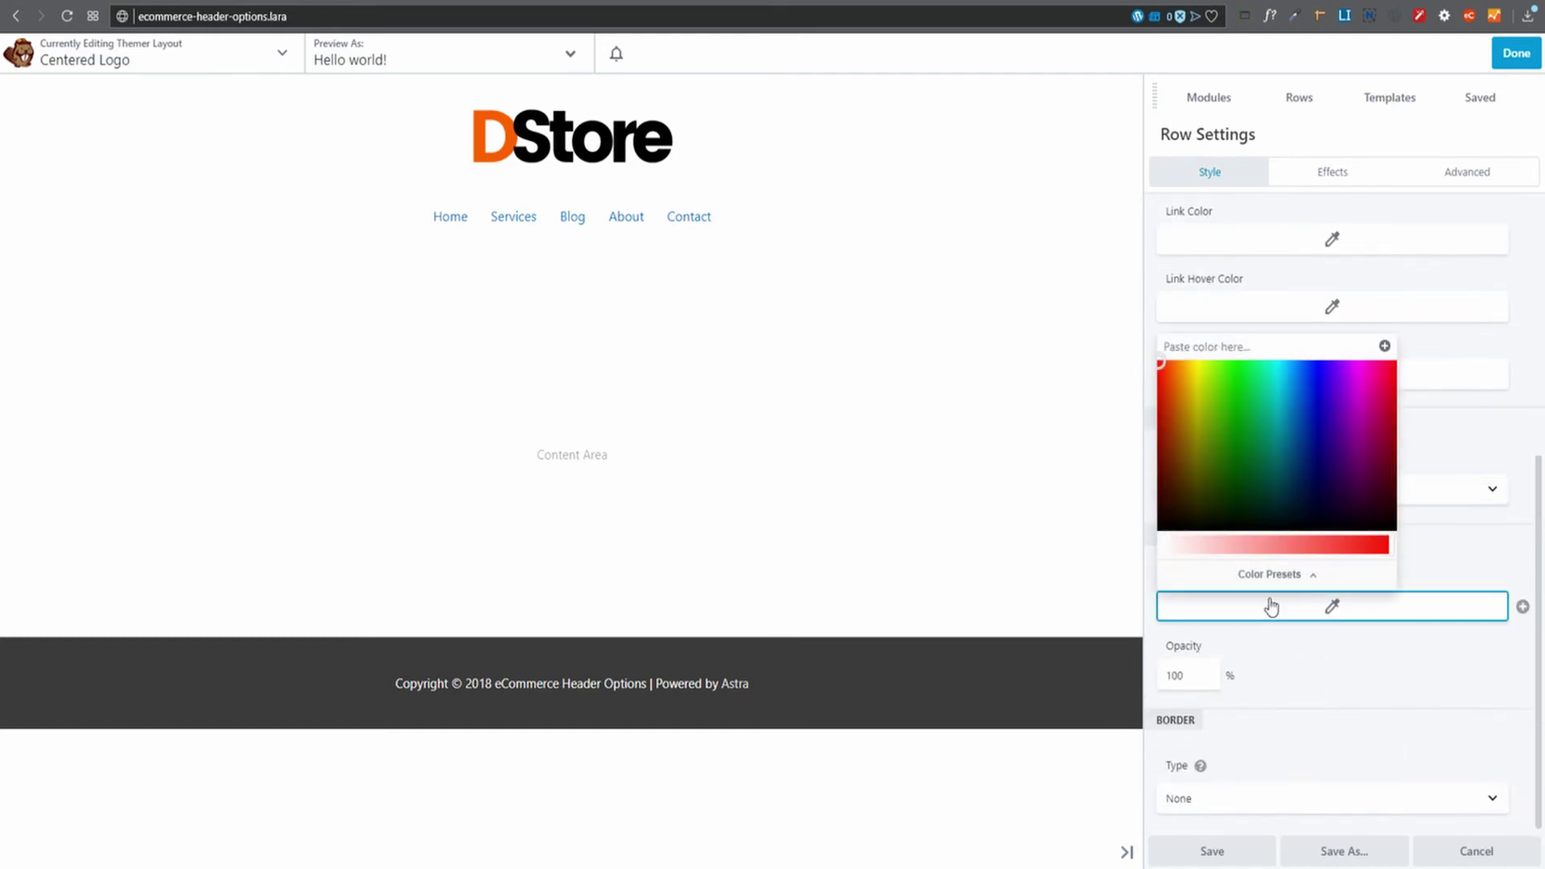
drag(1213, 545, 1148, 541)
click(1466, 441)
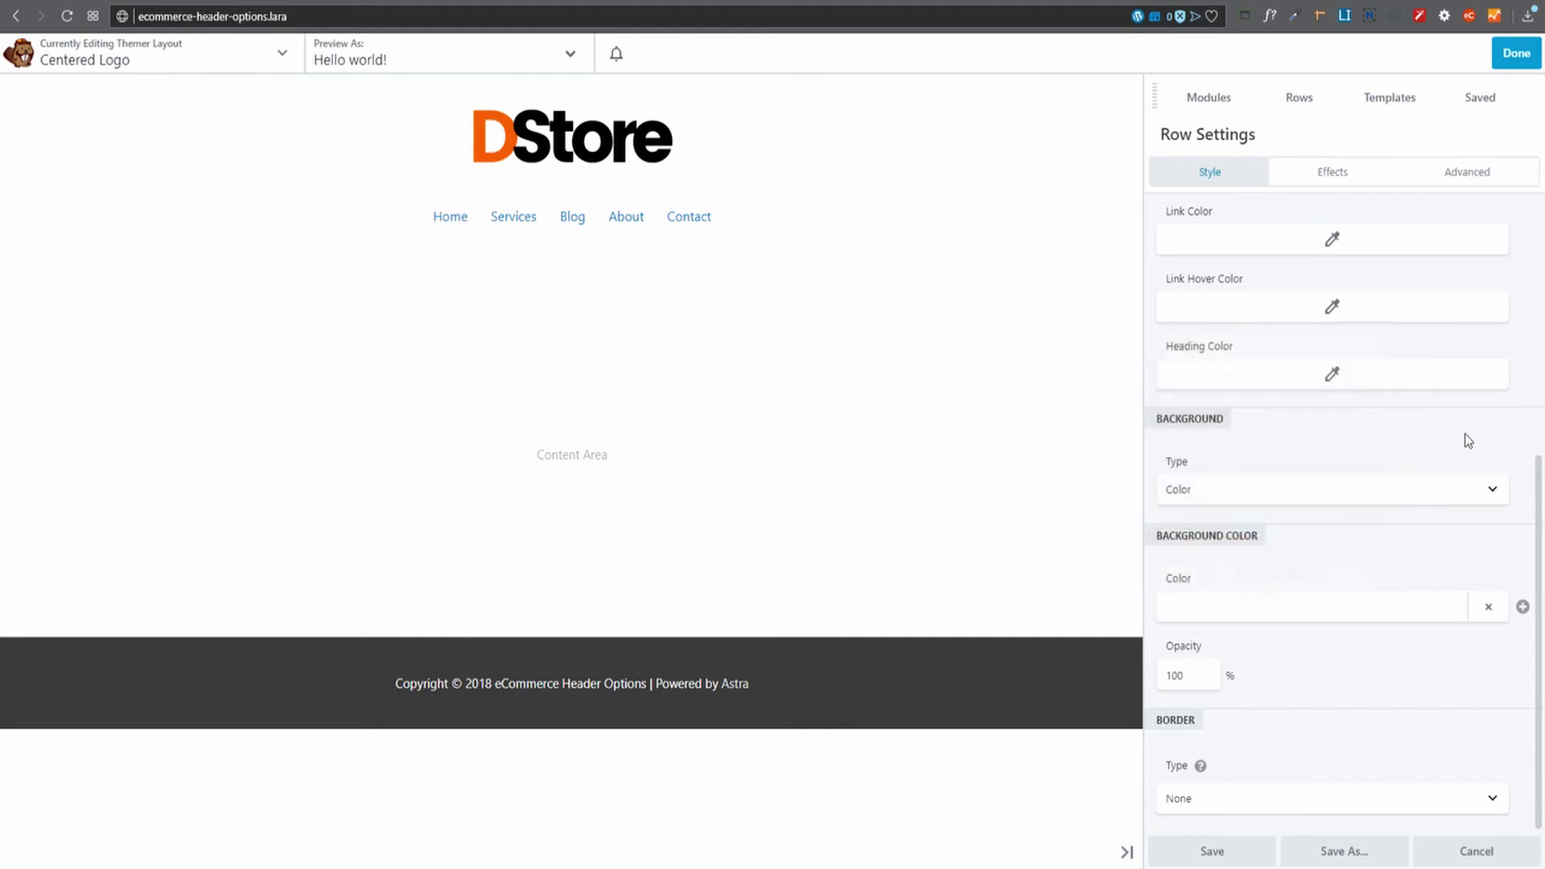
click(1209, 853)
click(1517, 51)
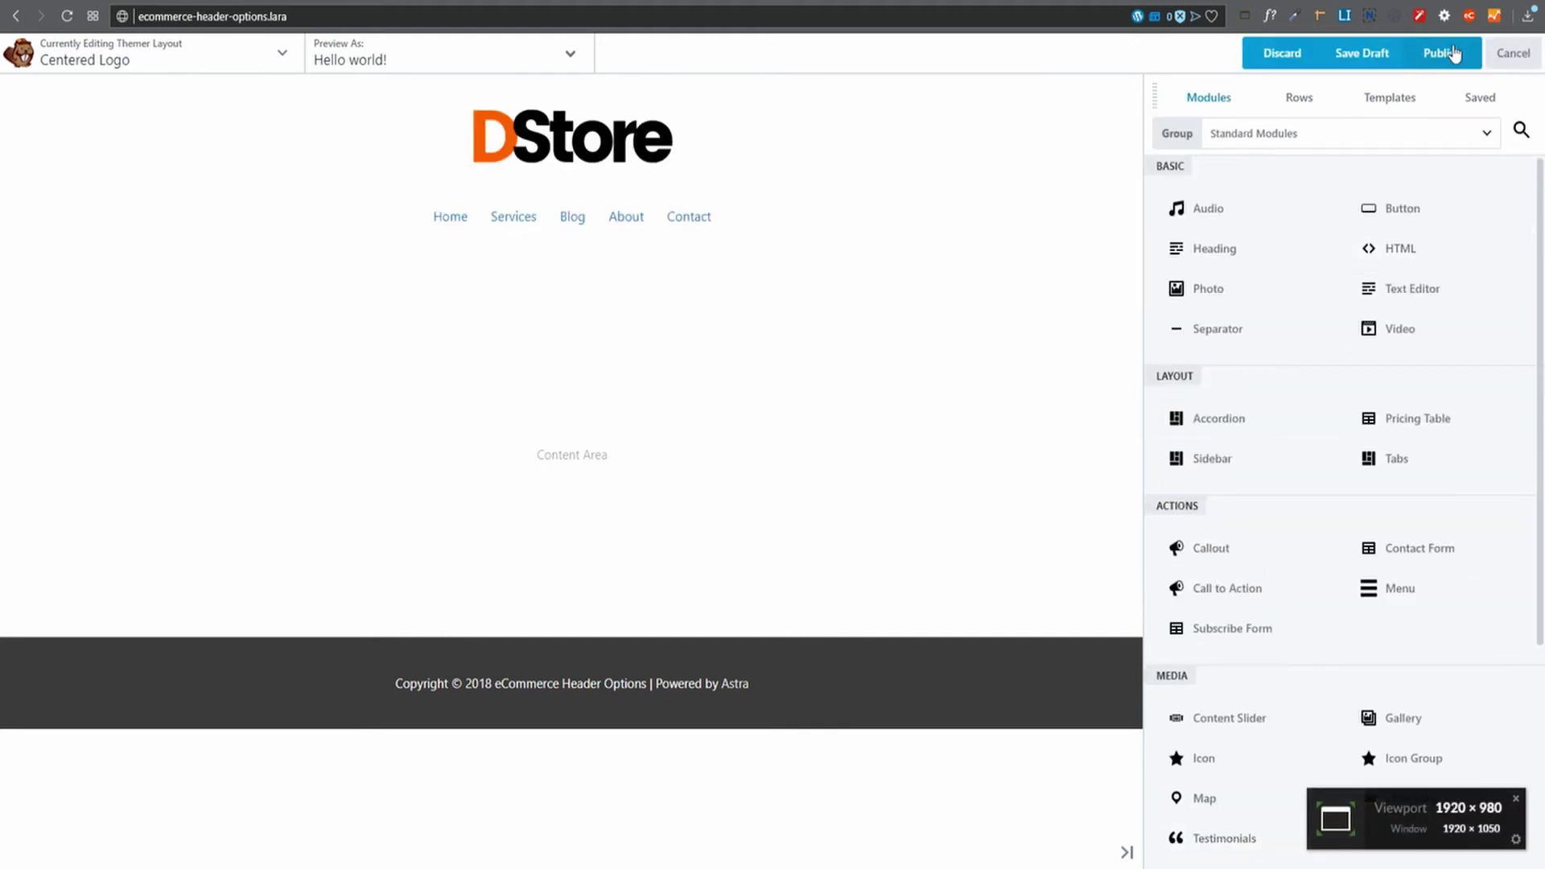
click(1440, 52)
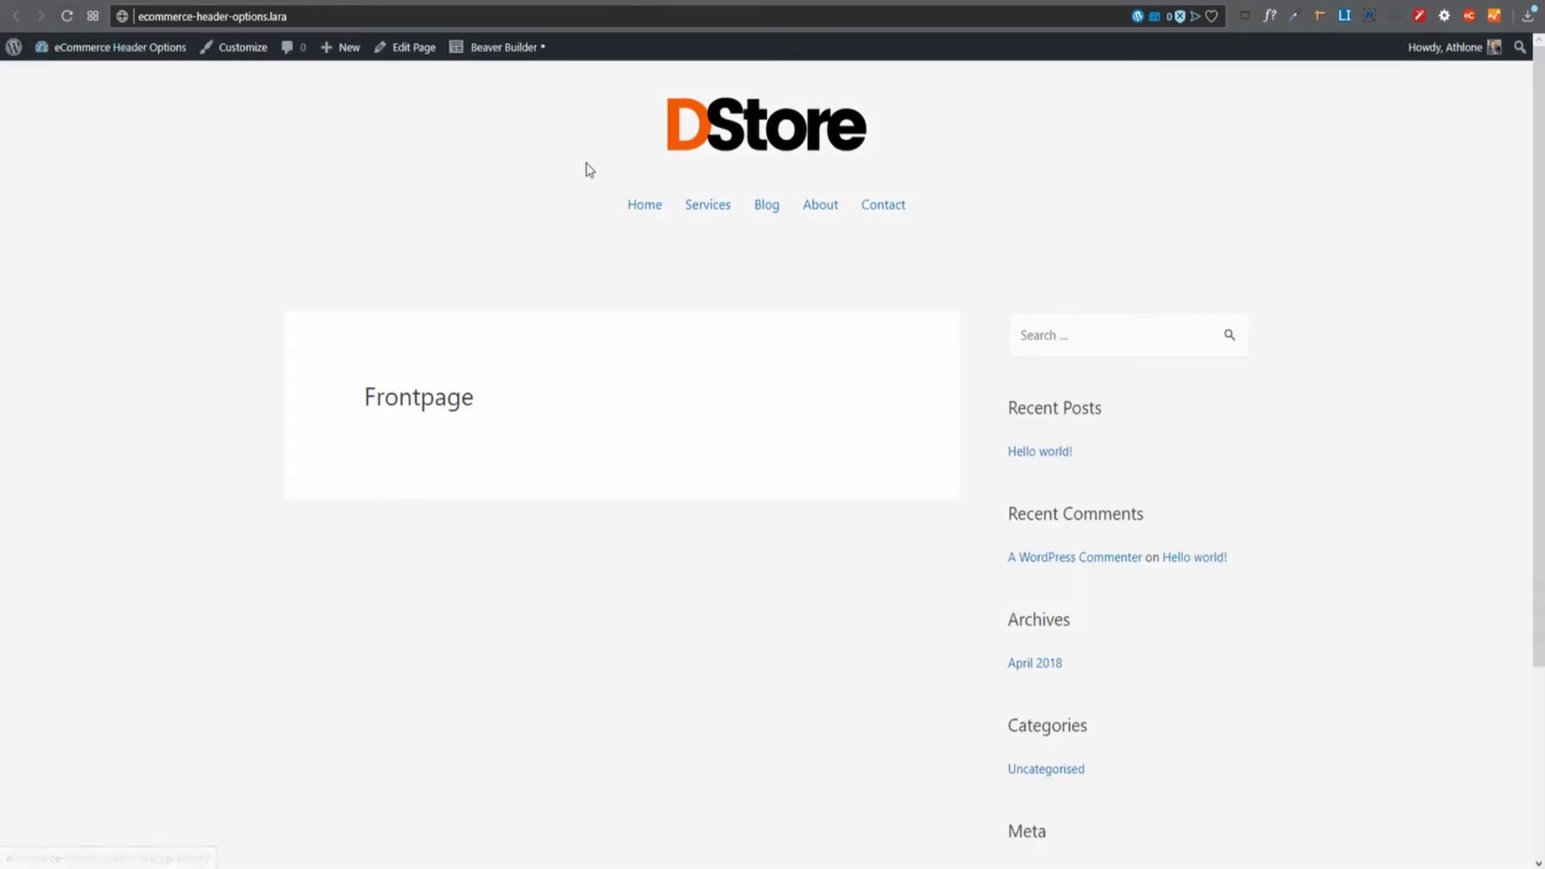
Step: Reload the front page to check the white header band, then go to the Centered Logo layout page
click(68, 17)
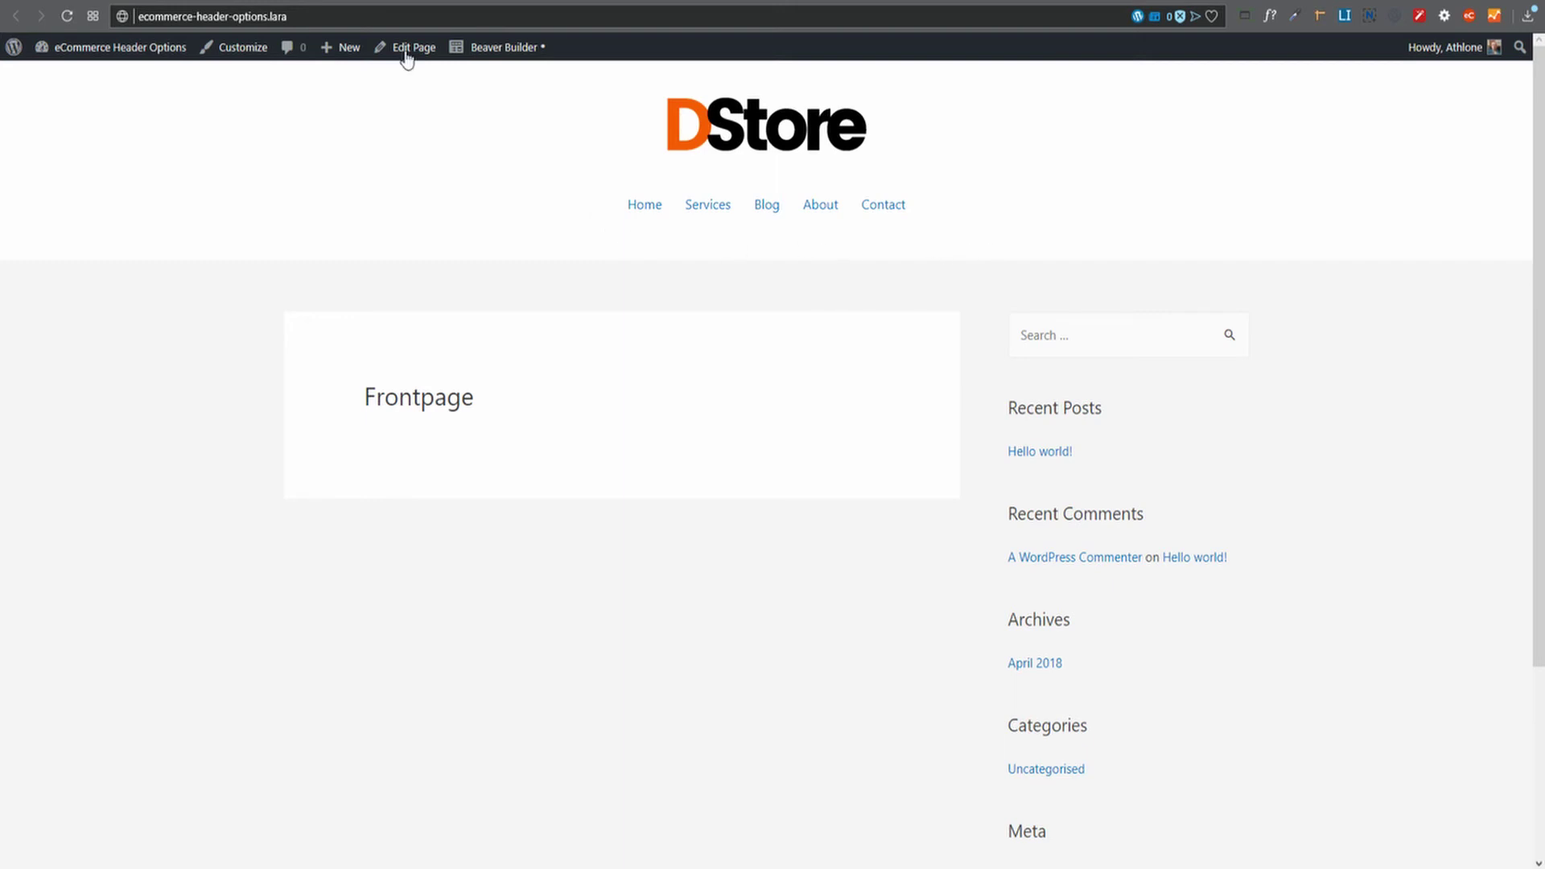
click(294, 2)
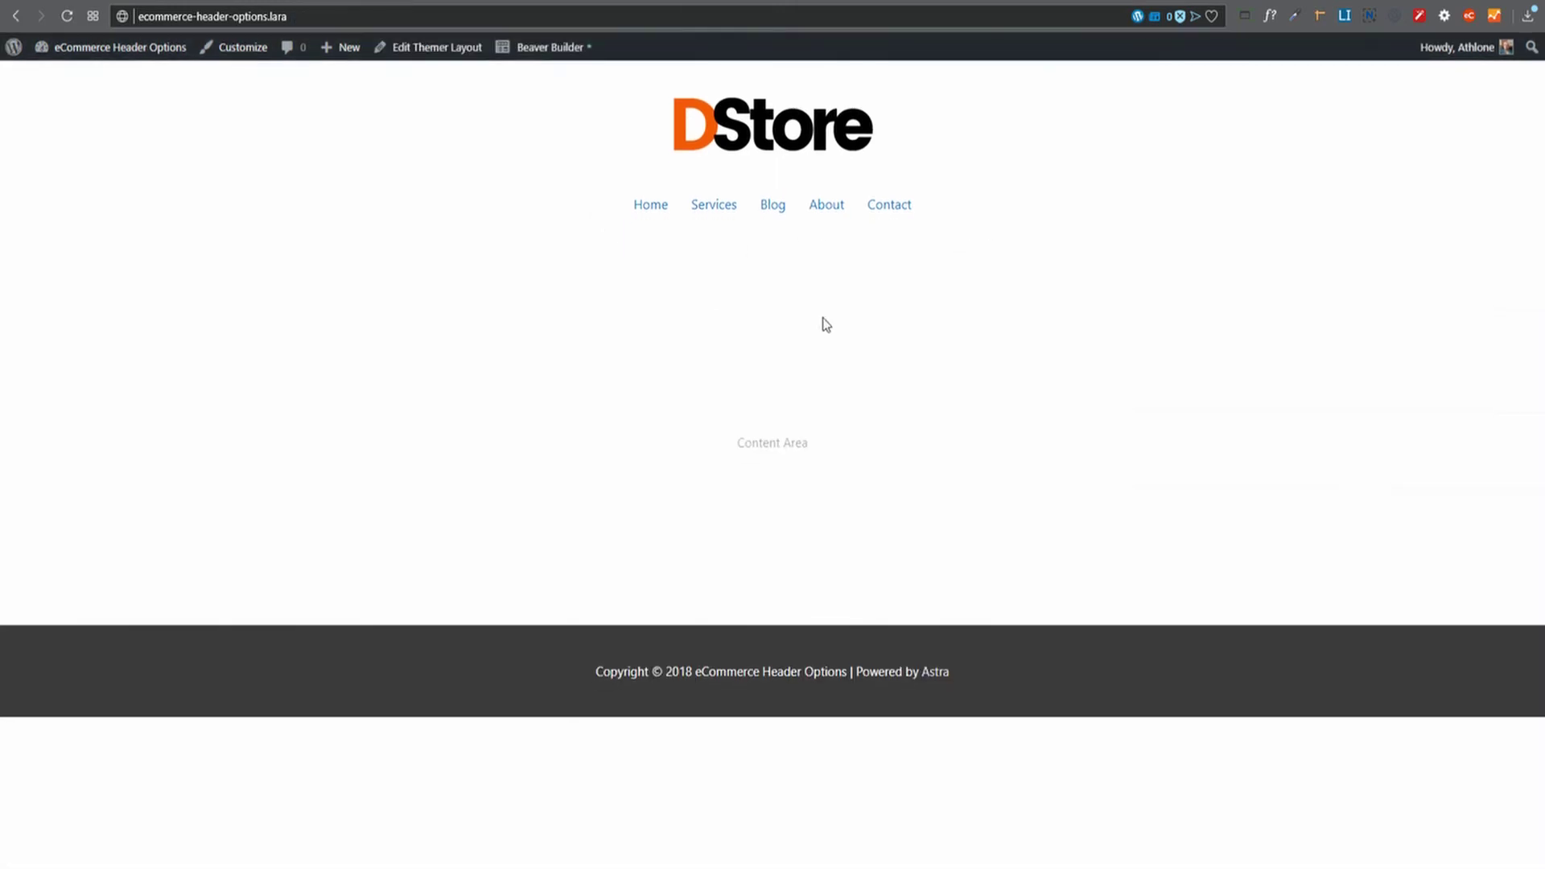
Step: In the builder, set the DStore logo photo's top and bottom margins to 0 px
click(541, 48)
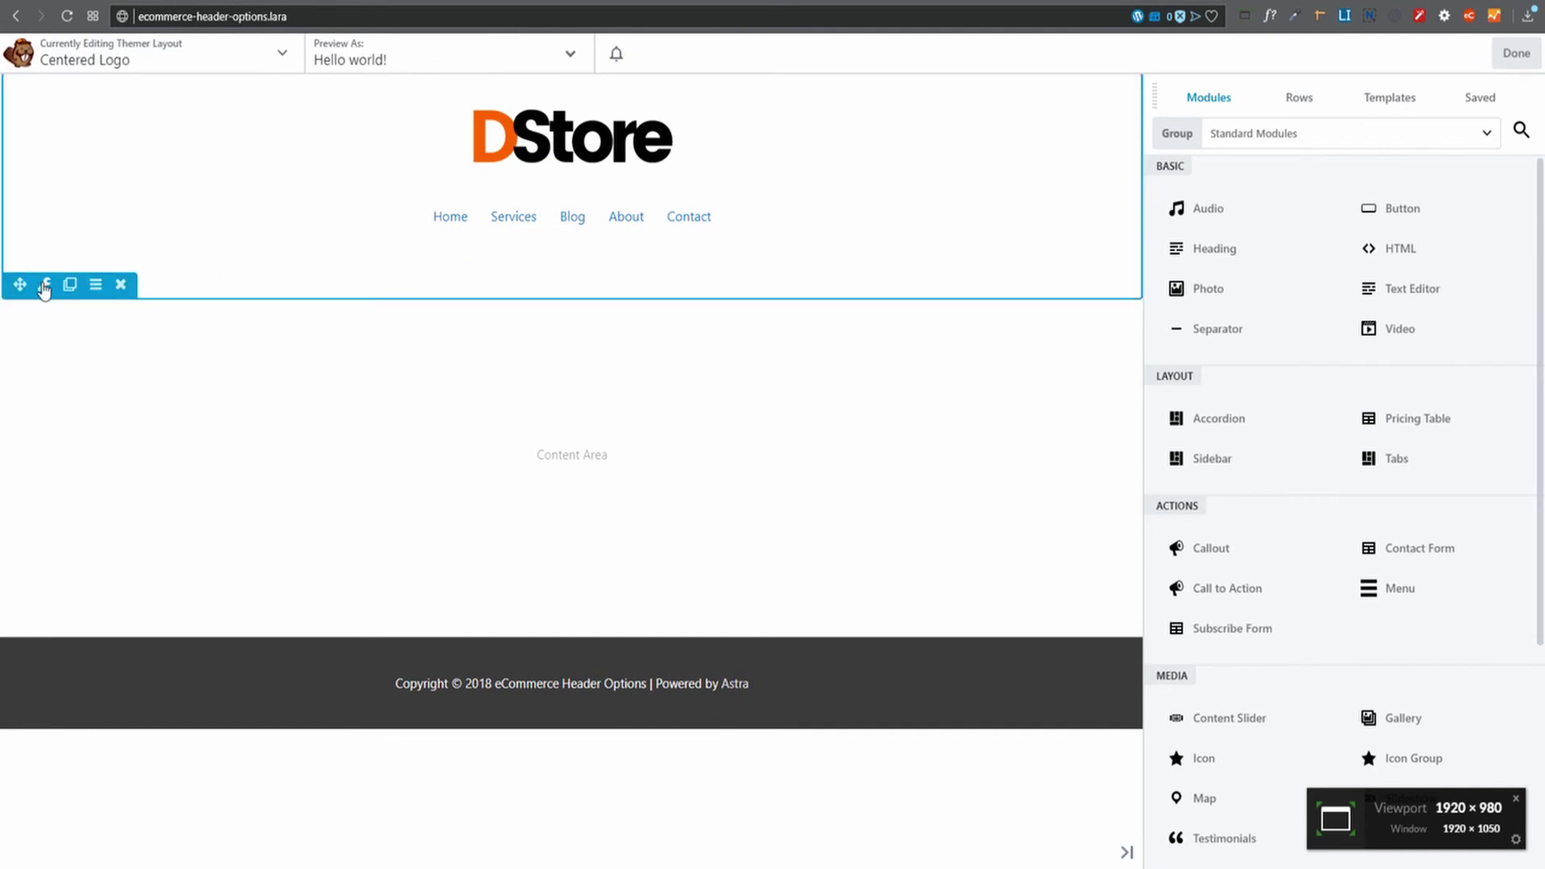
click(40, 285)
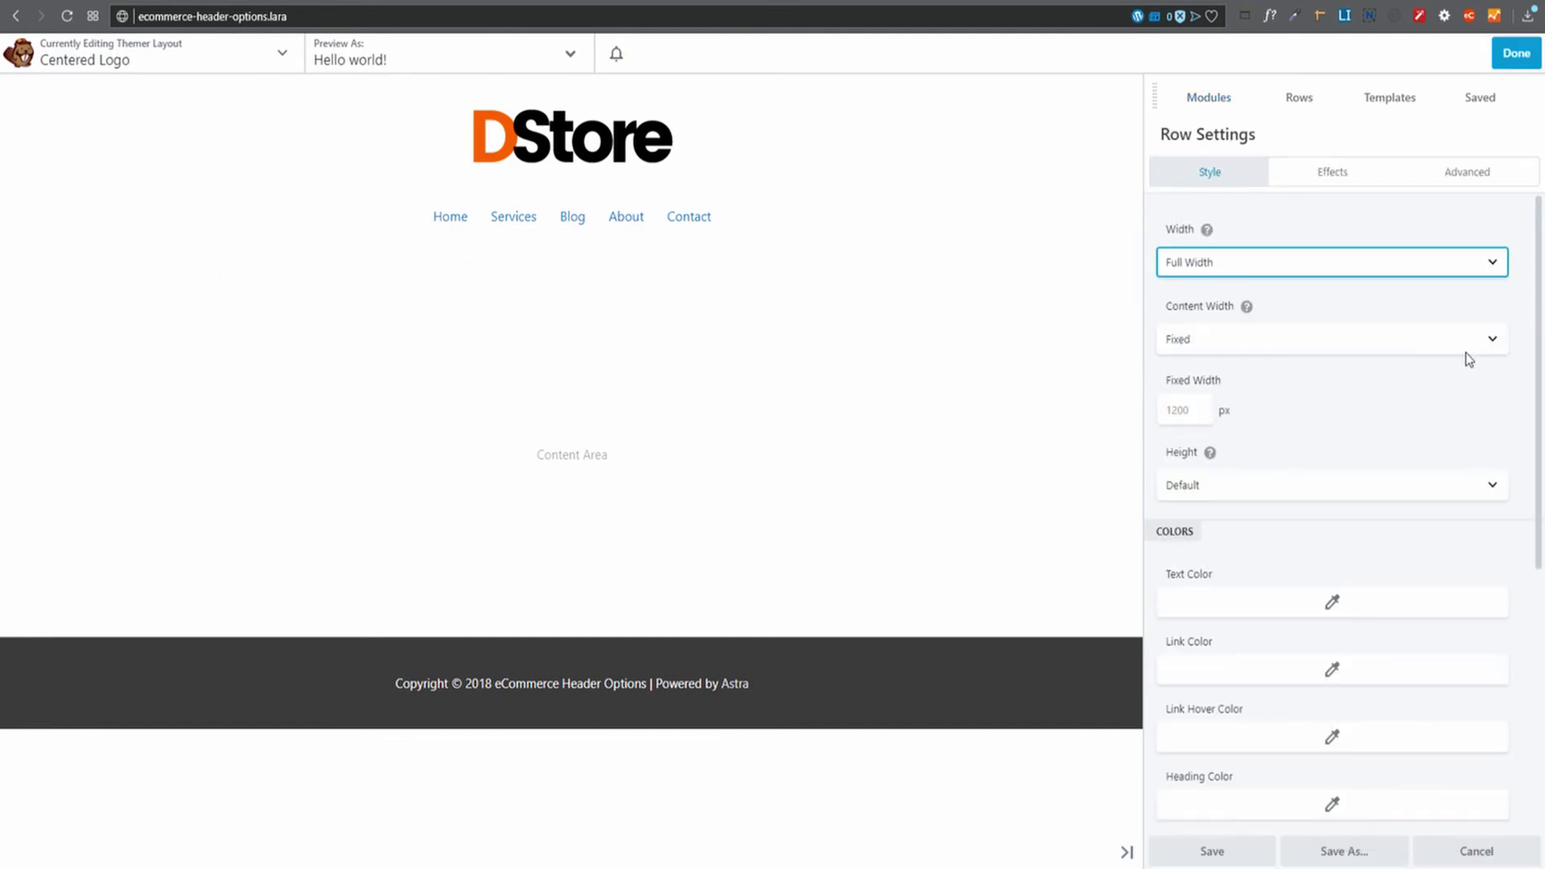
click(1471, 173)
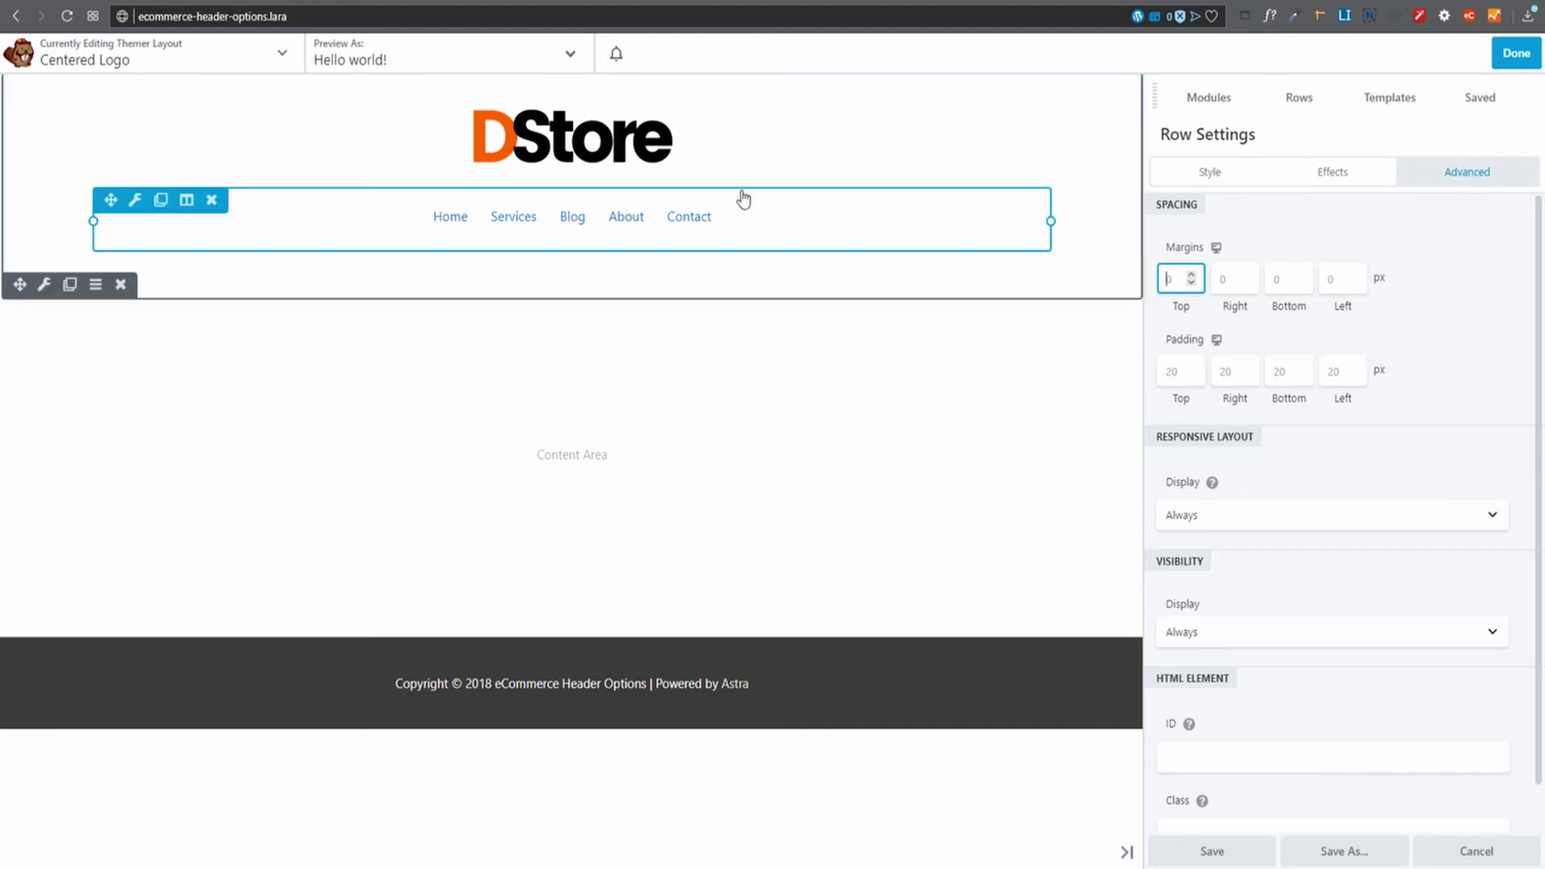
click(691, 152)
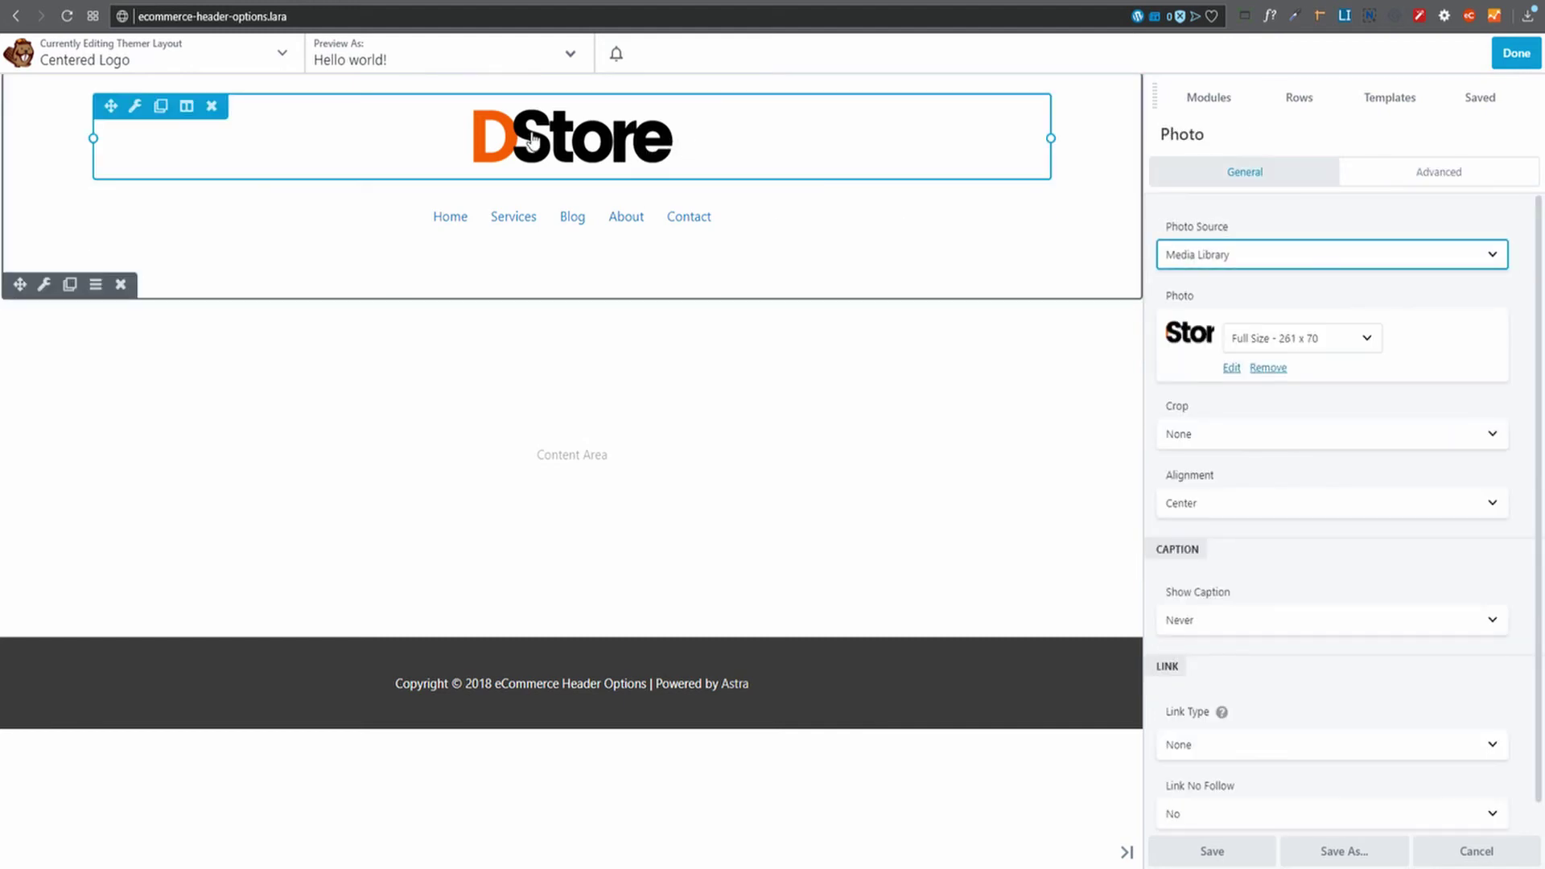
click(1448, 177)
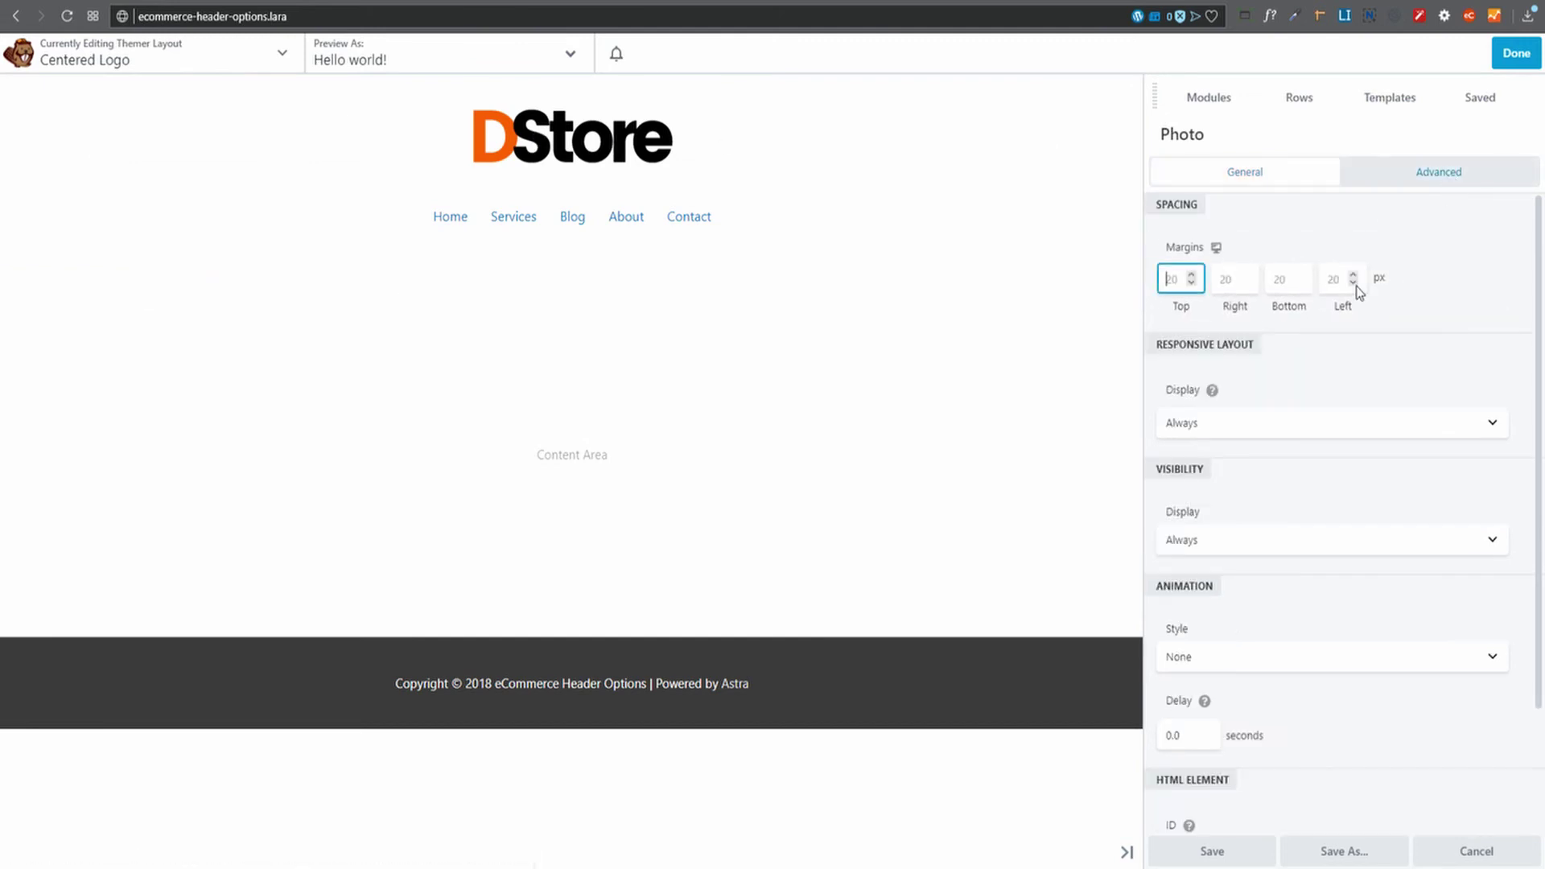
click(1288, 283)
text(0)
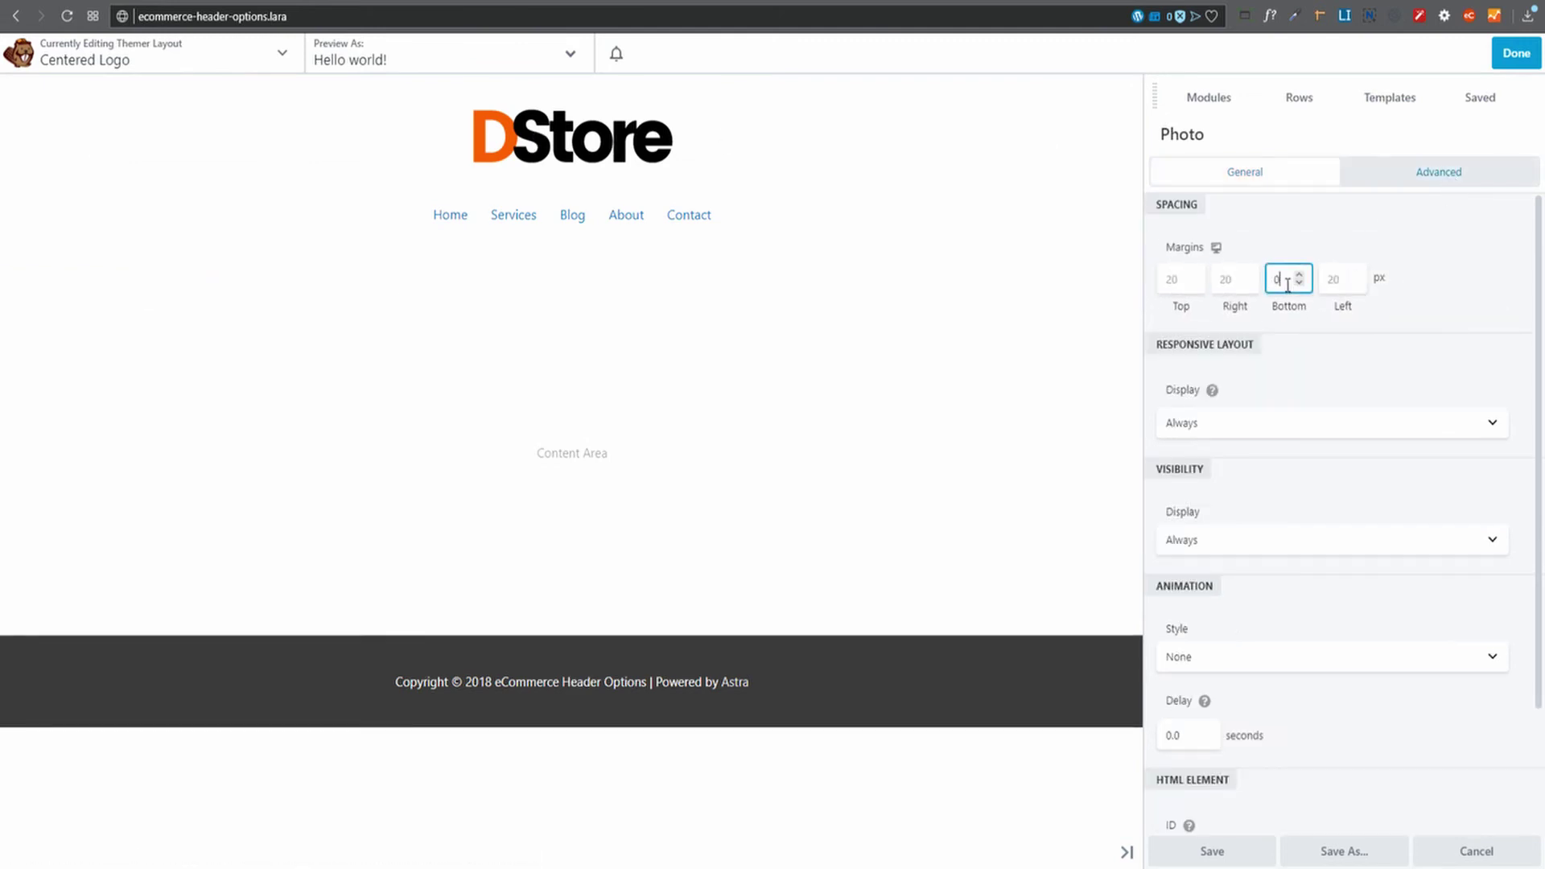
click(1177, 277)
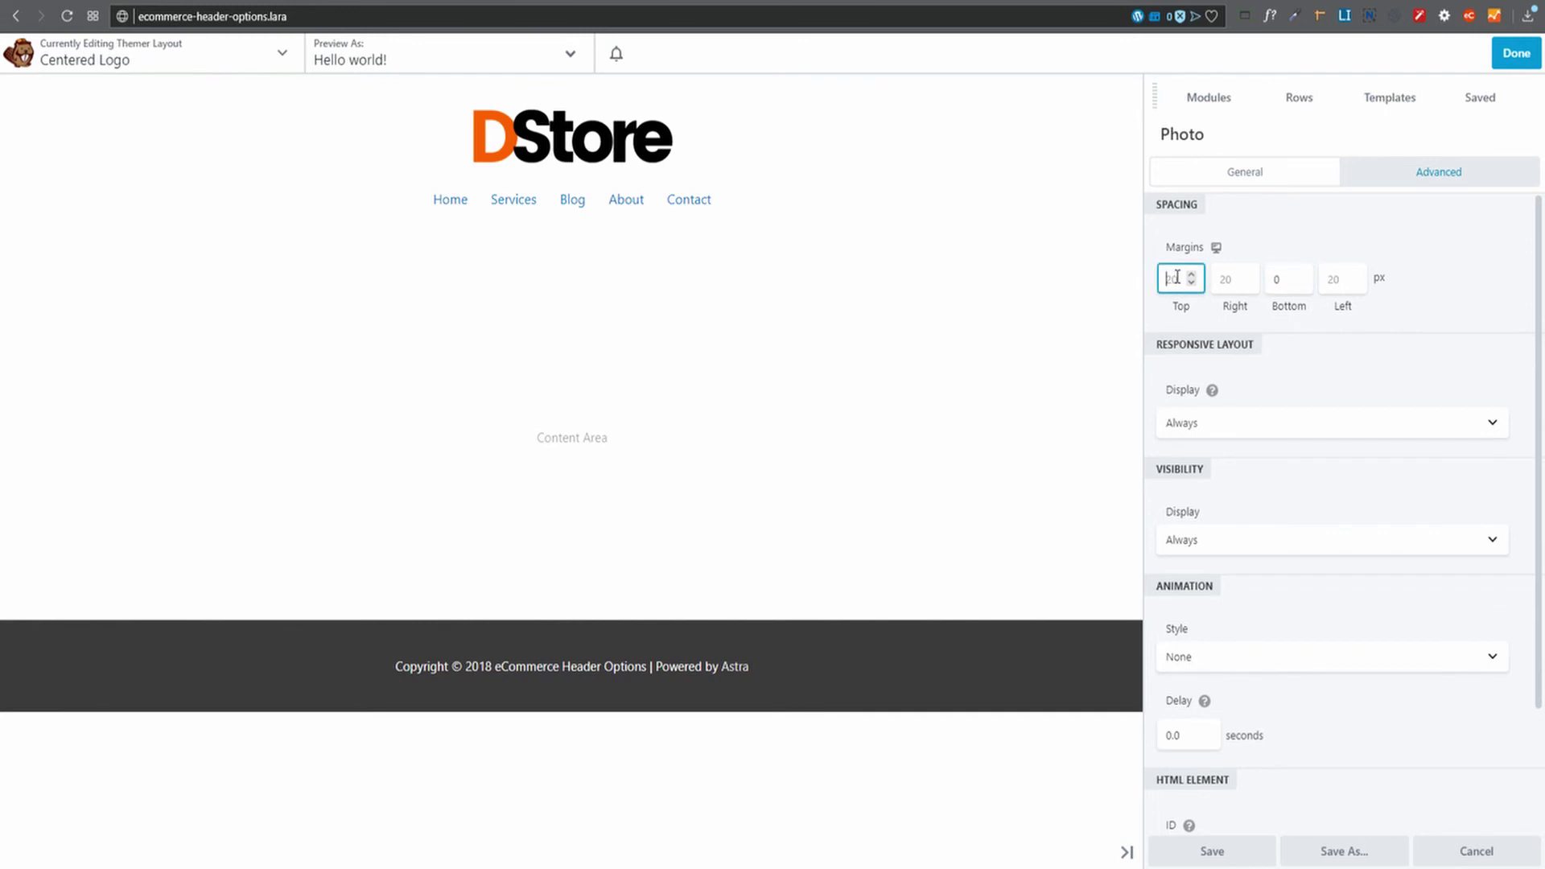
text(0)
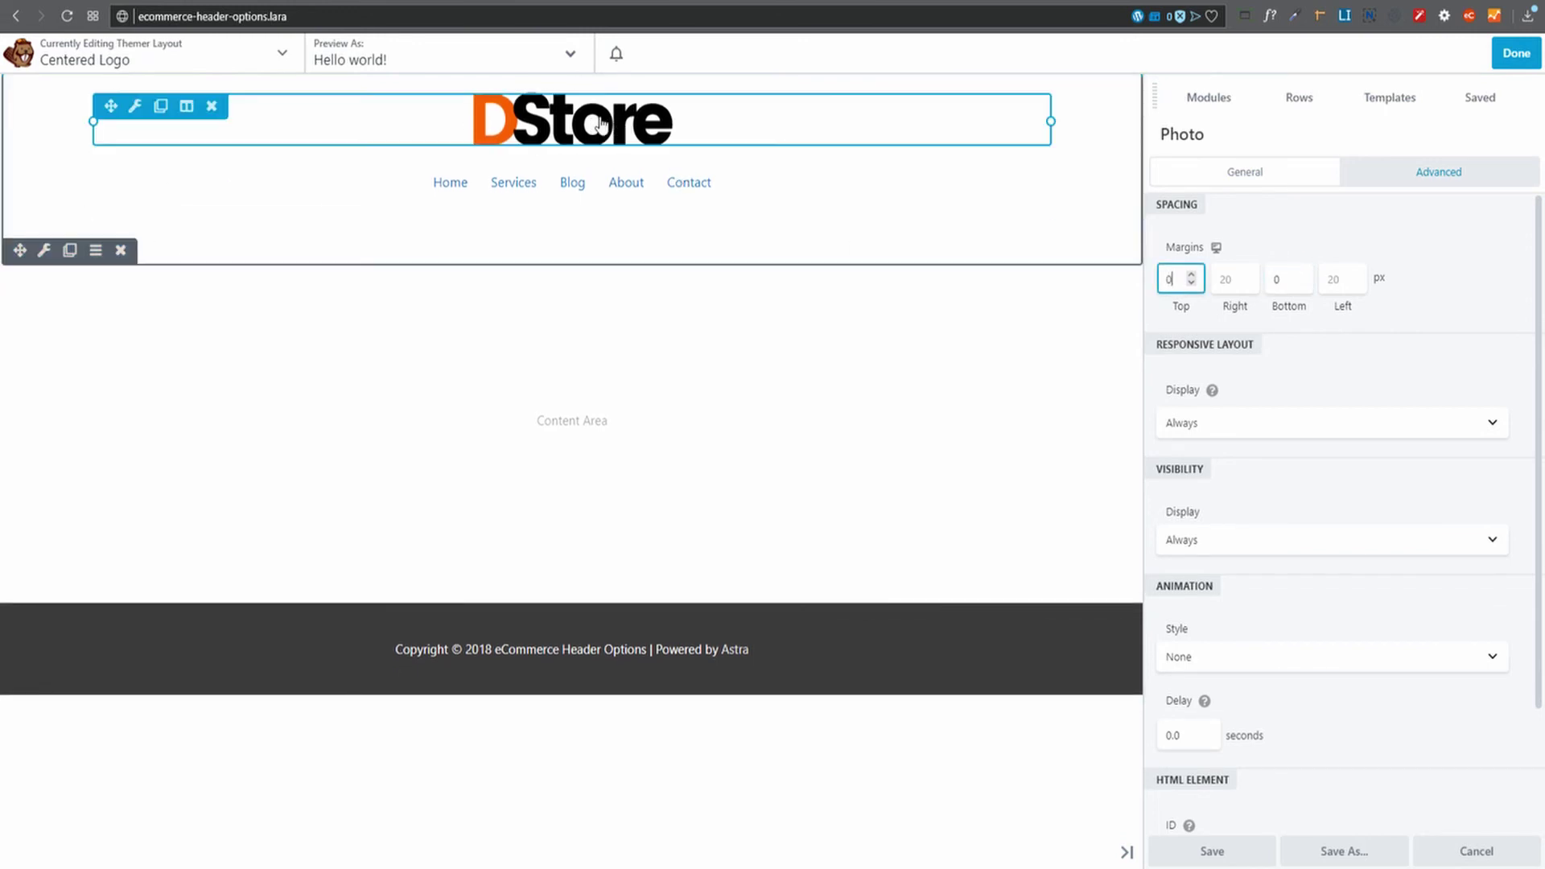
click(773, 197)
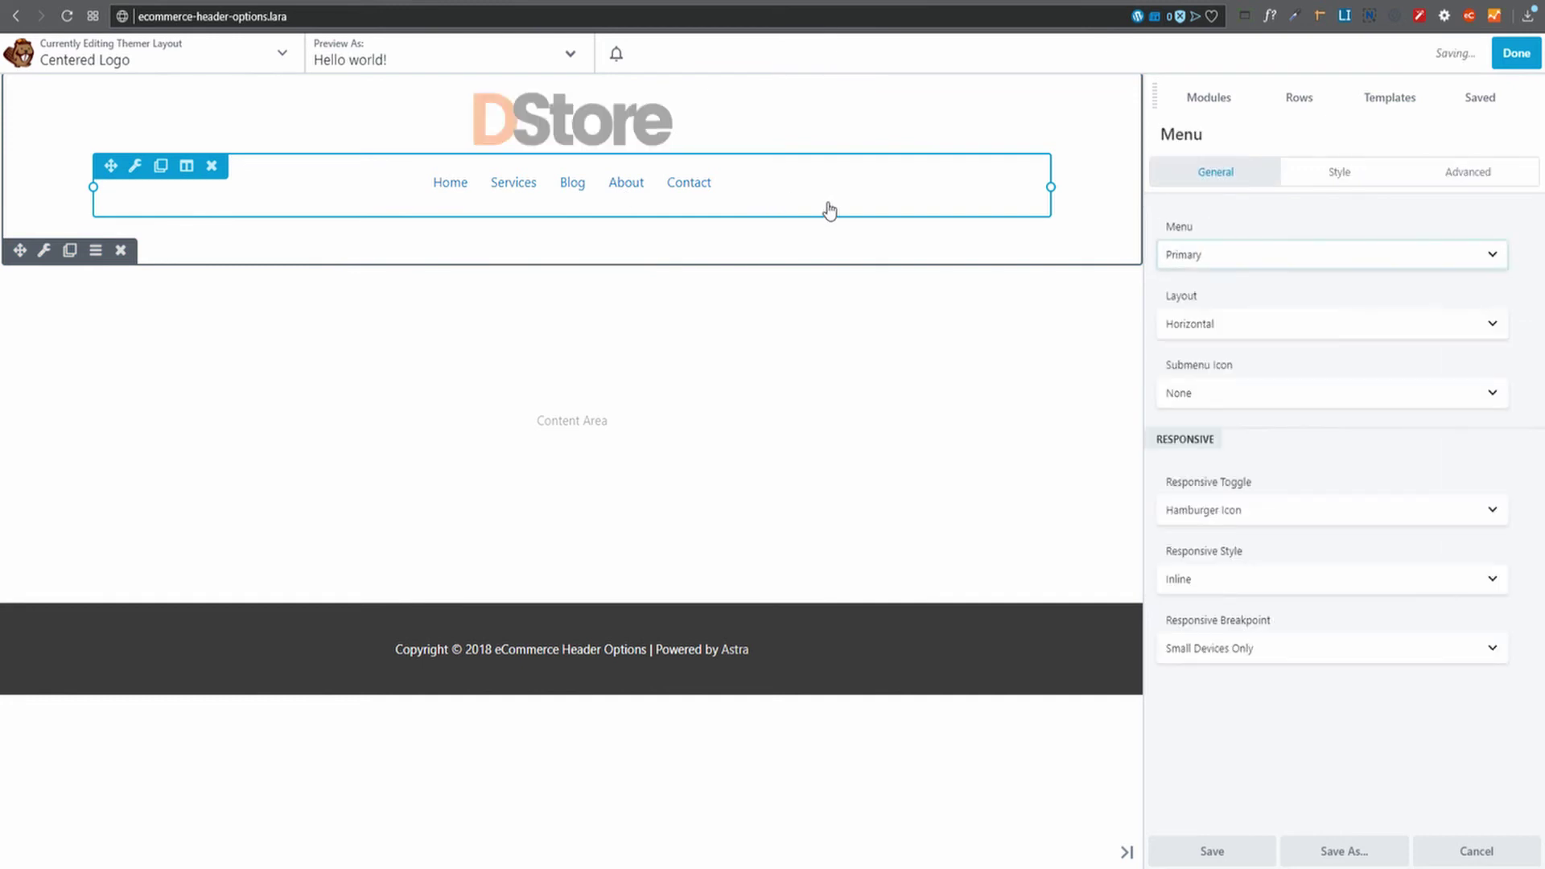
Step: Give the Menu module a 10 px top margin and a 0 px bottom margin
click(1480, 179)
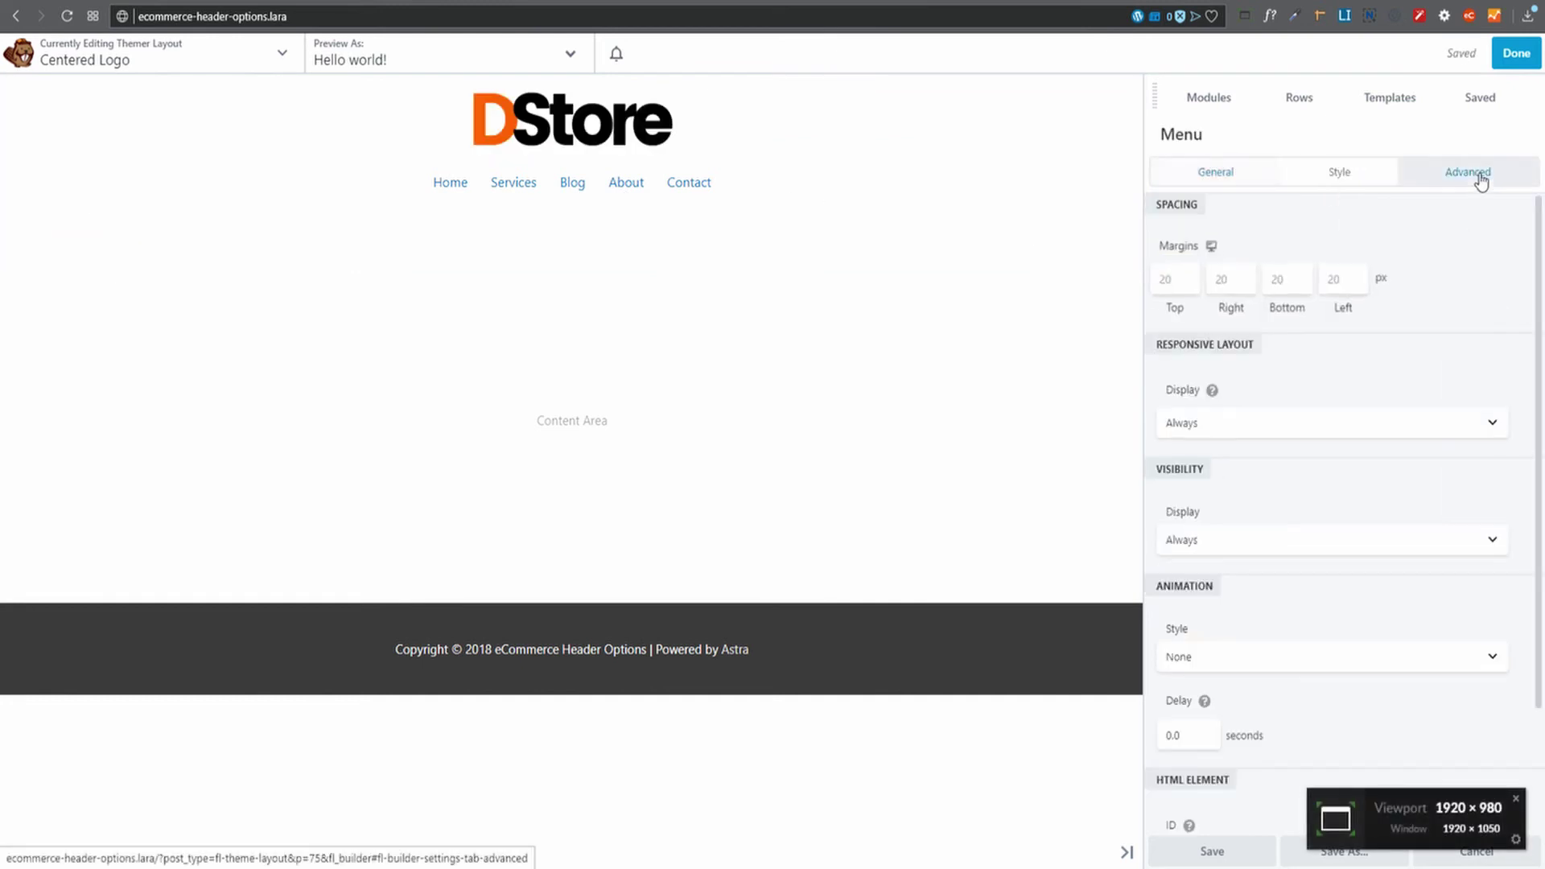
click(1173, 280)
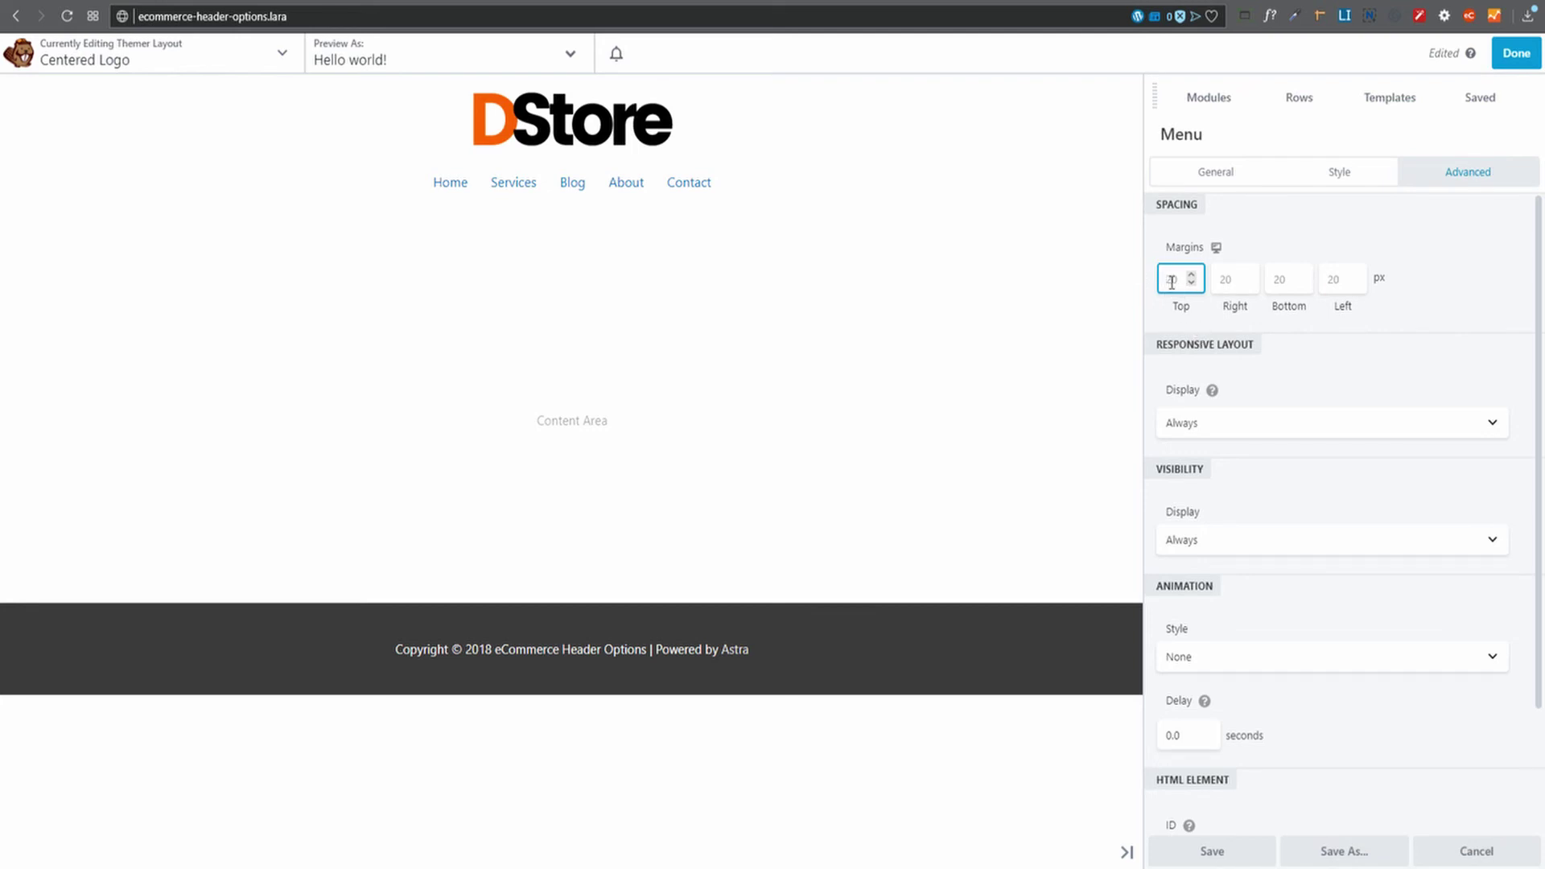
text(10)
click(1278, 279)
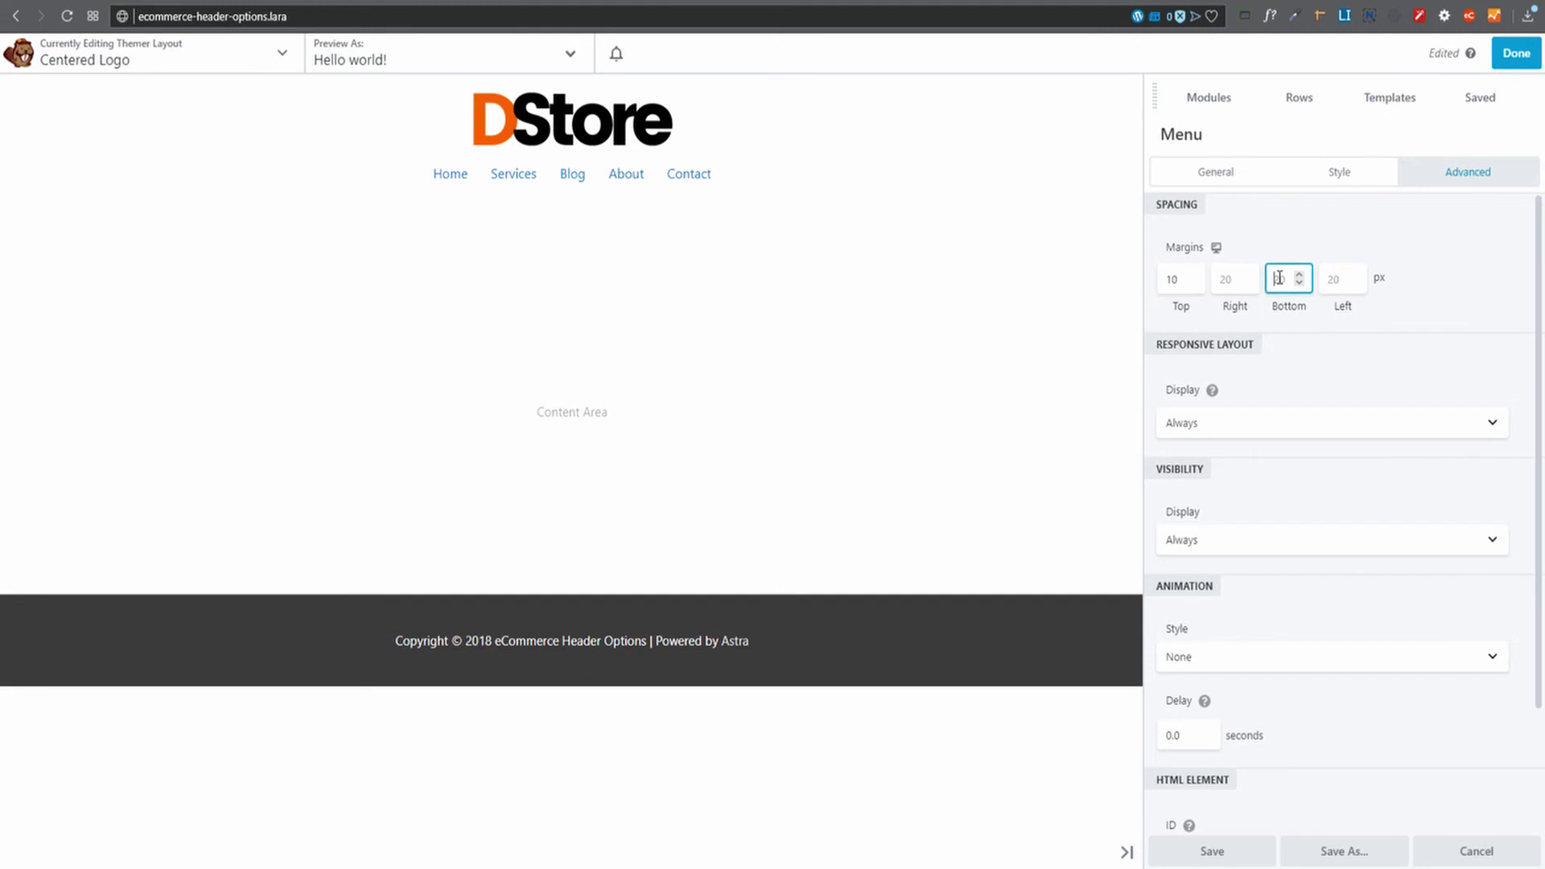
text(0)
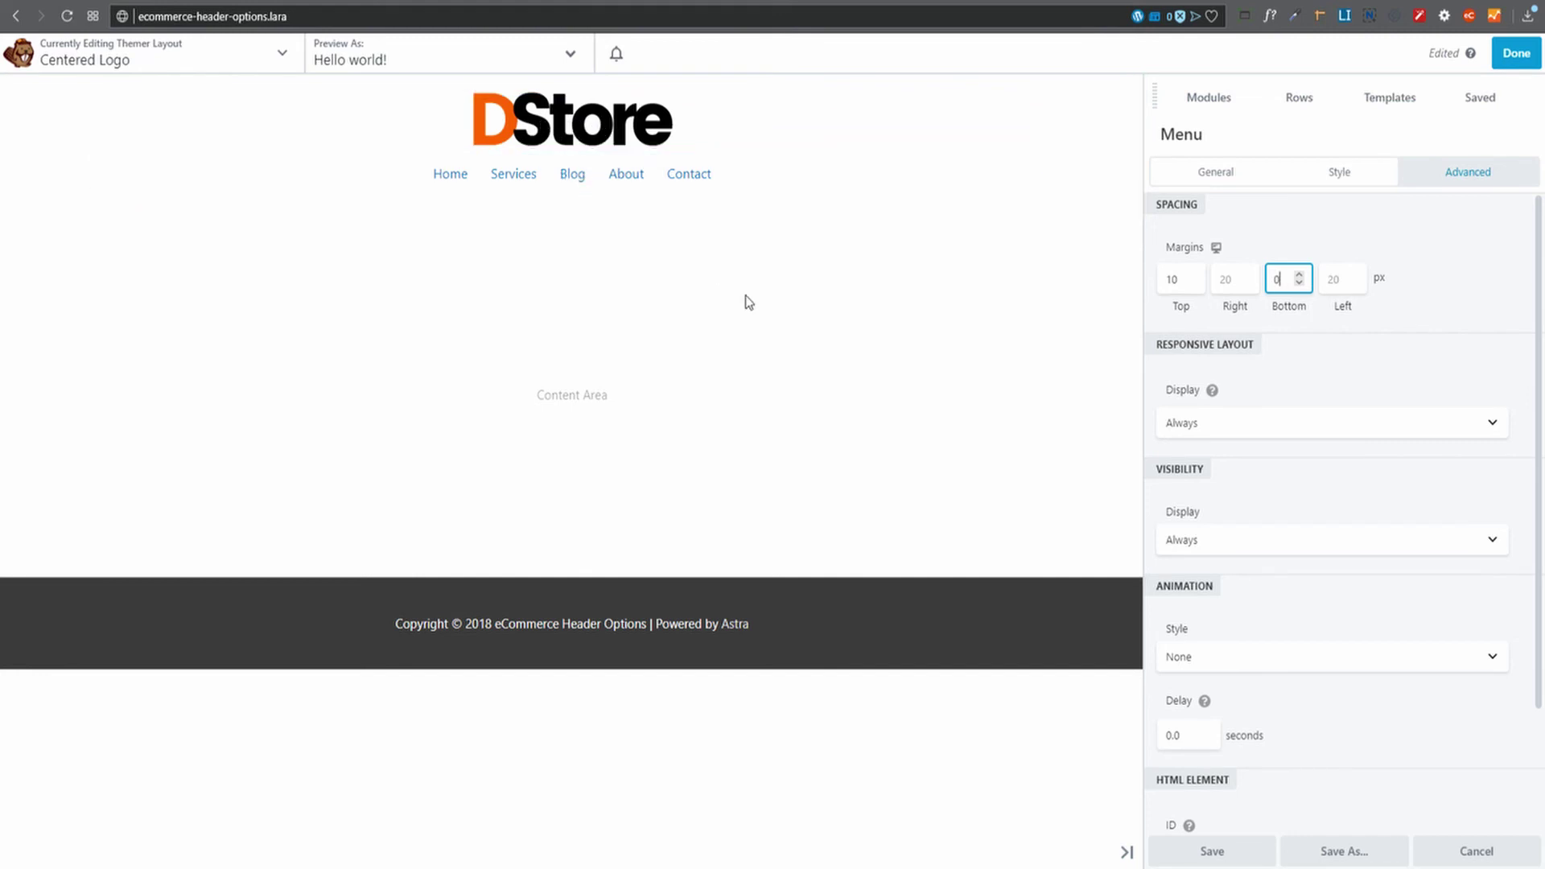
click(1516, 53)
Step: Publish the header layout and reload the front page to see the shorter header
click(1440, 53)
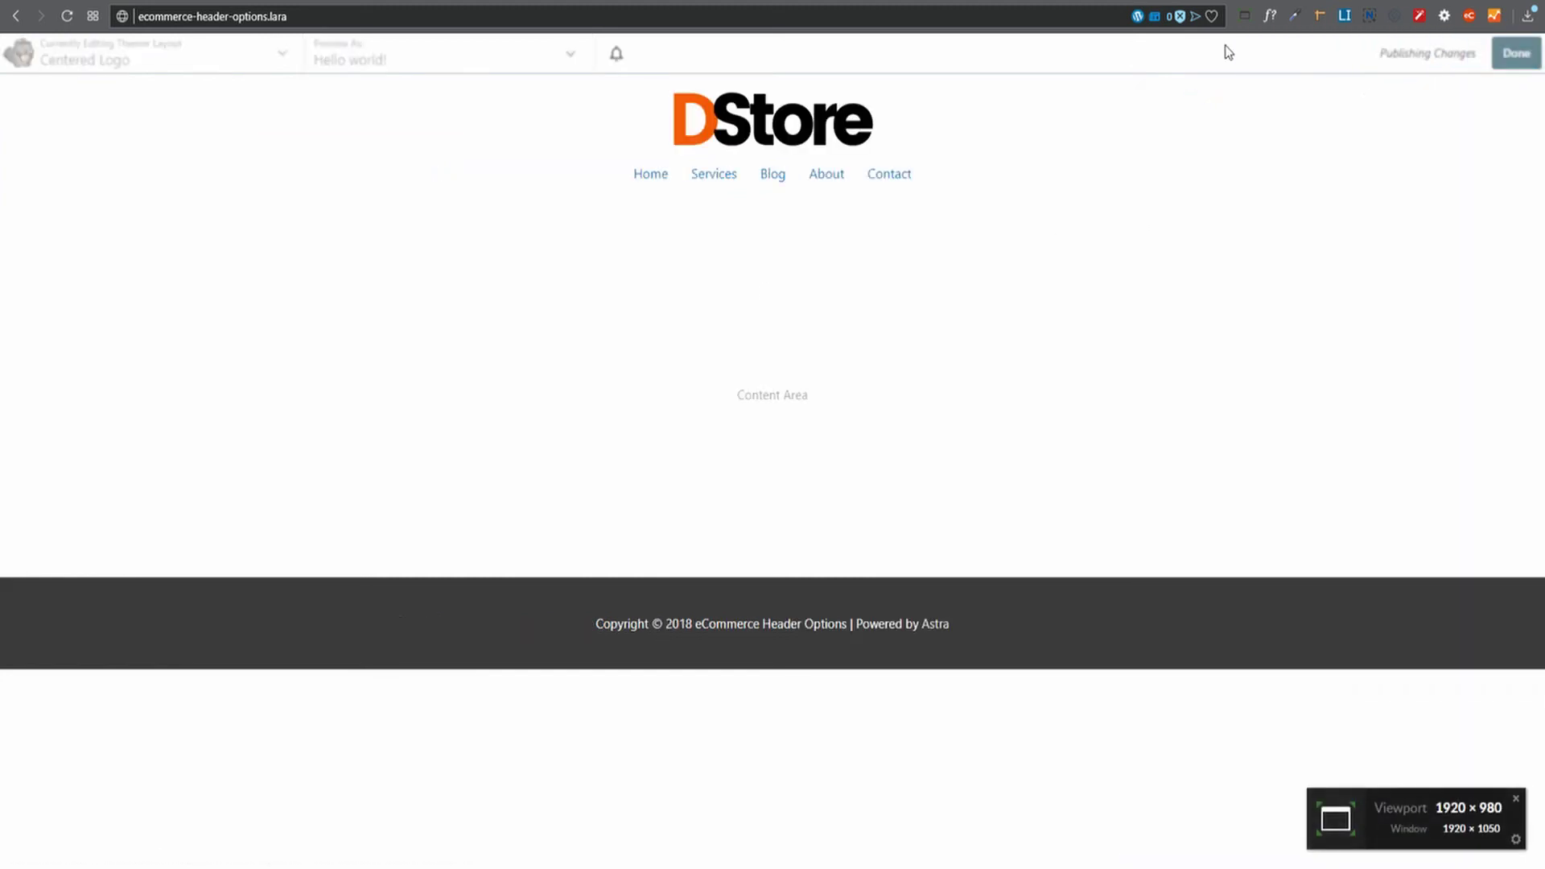
mouse_move(459, 73)
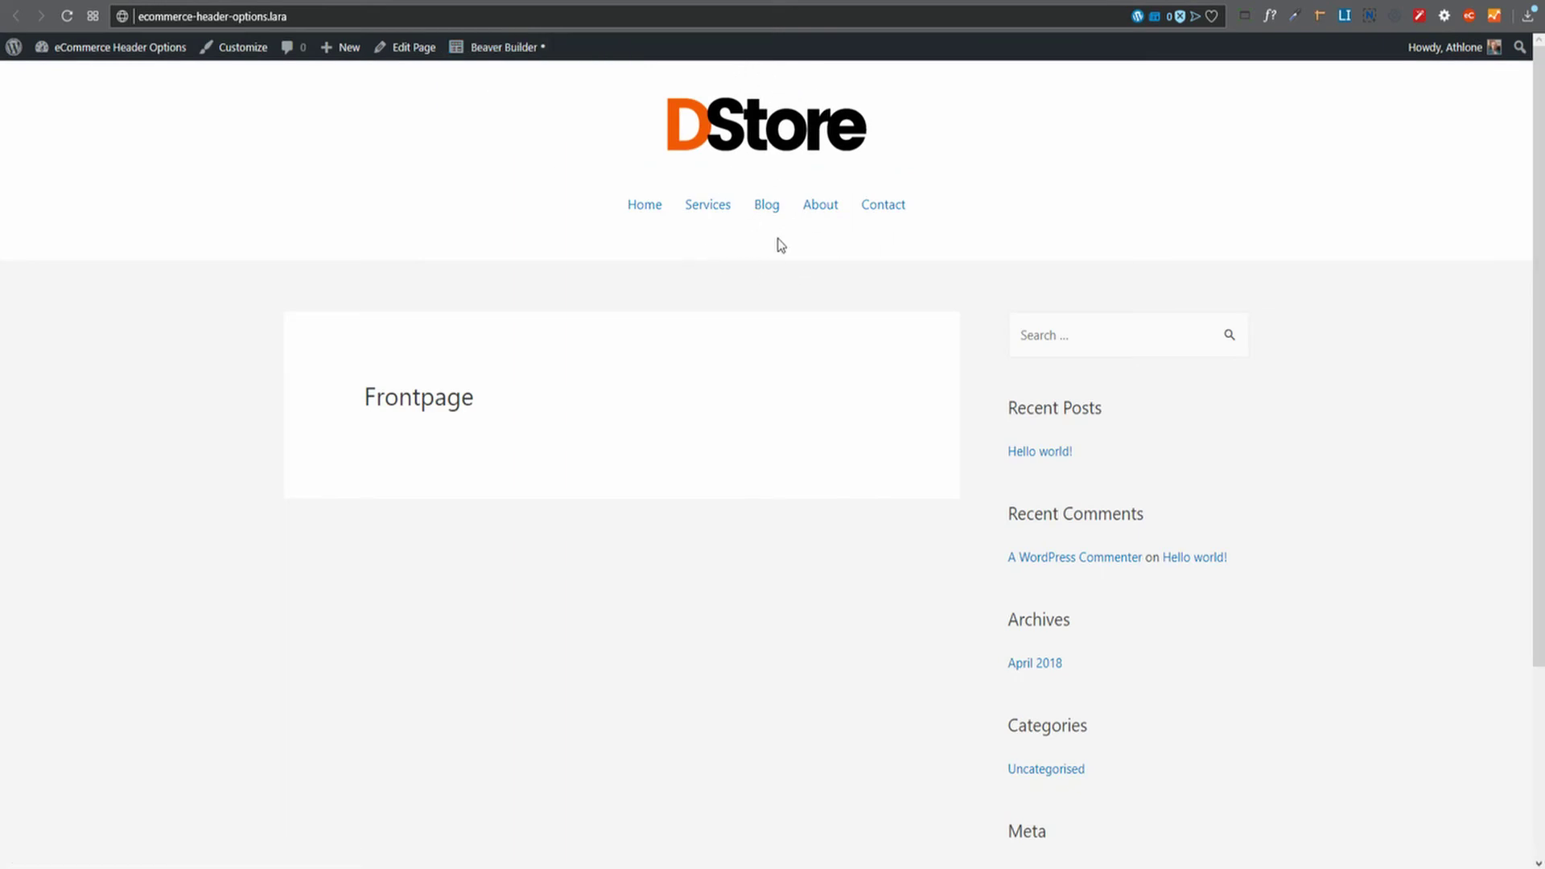
click(67, 16)
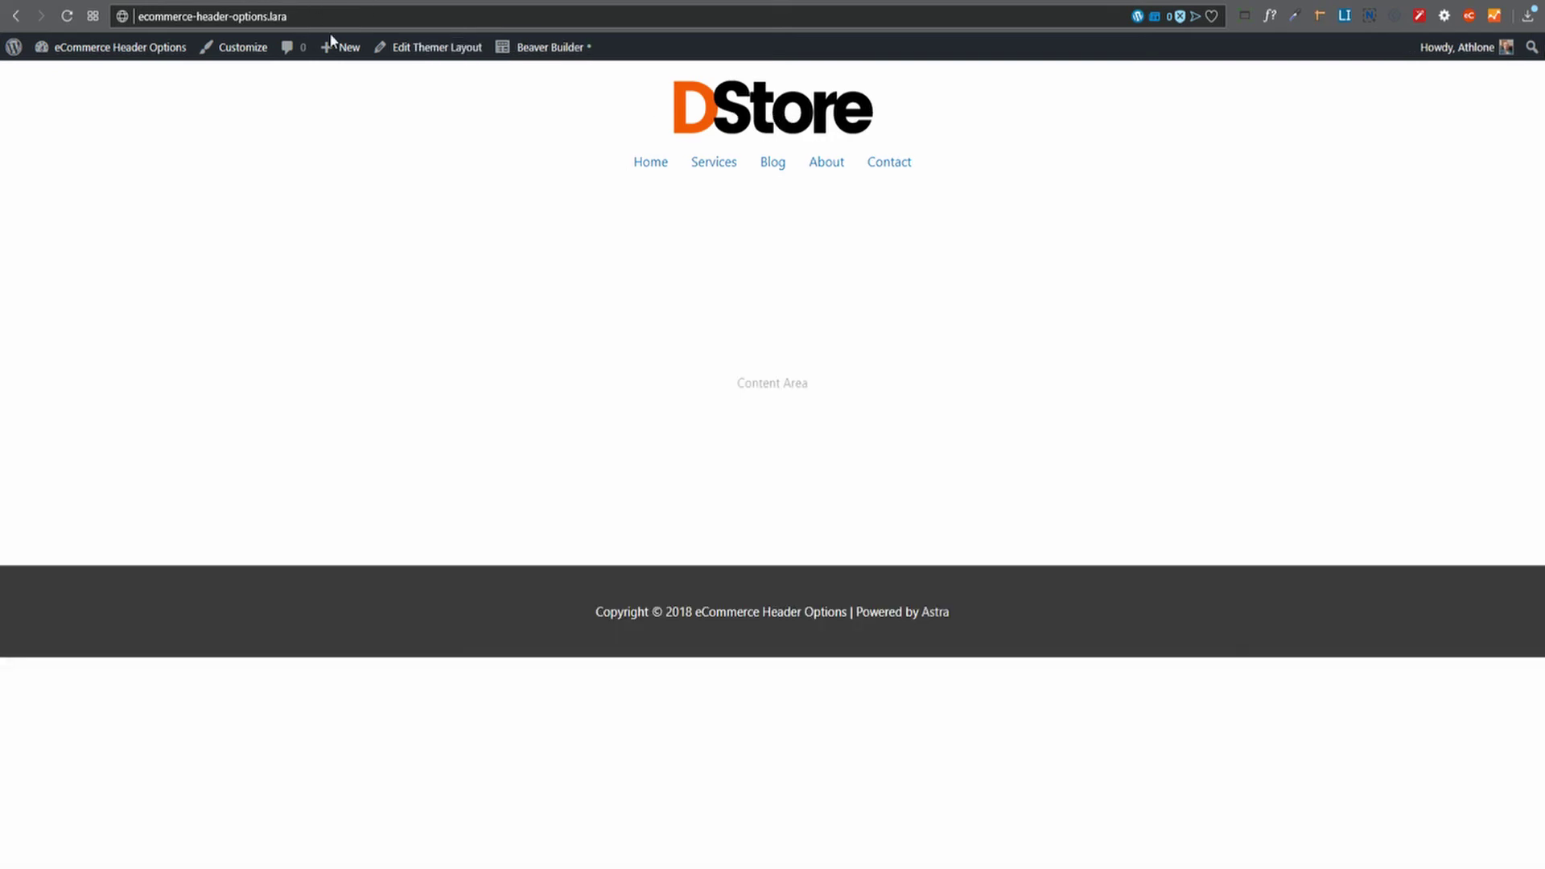
Step: Edit the header layout and set the logo photo's Link Type to URL
click(538, 47)
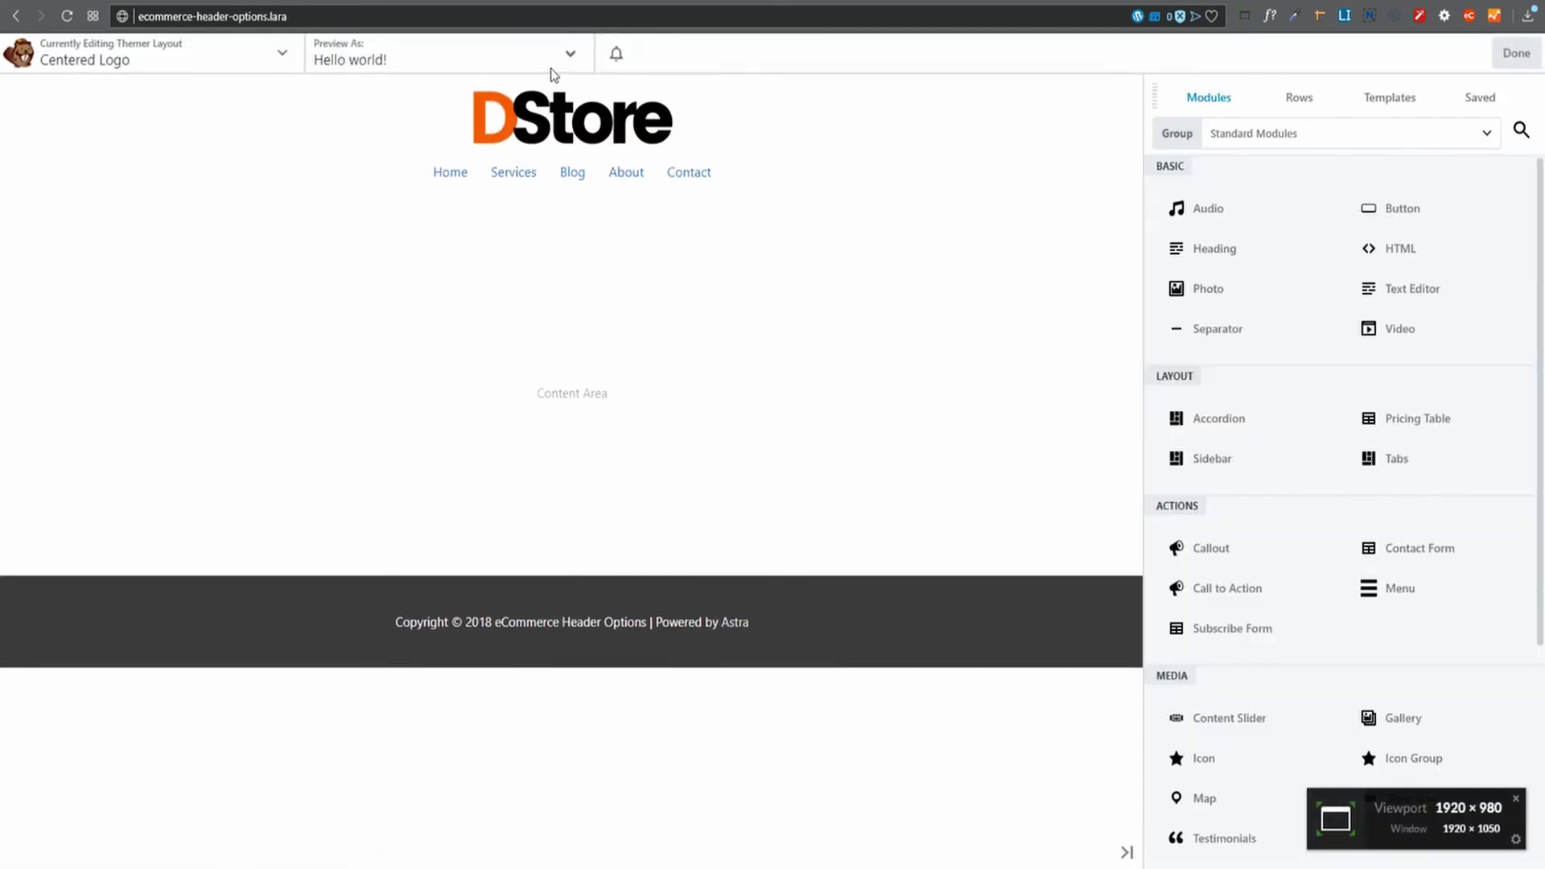
click(576, 119)
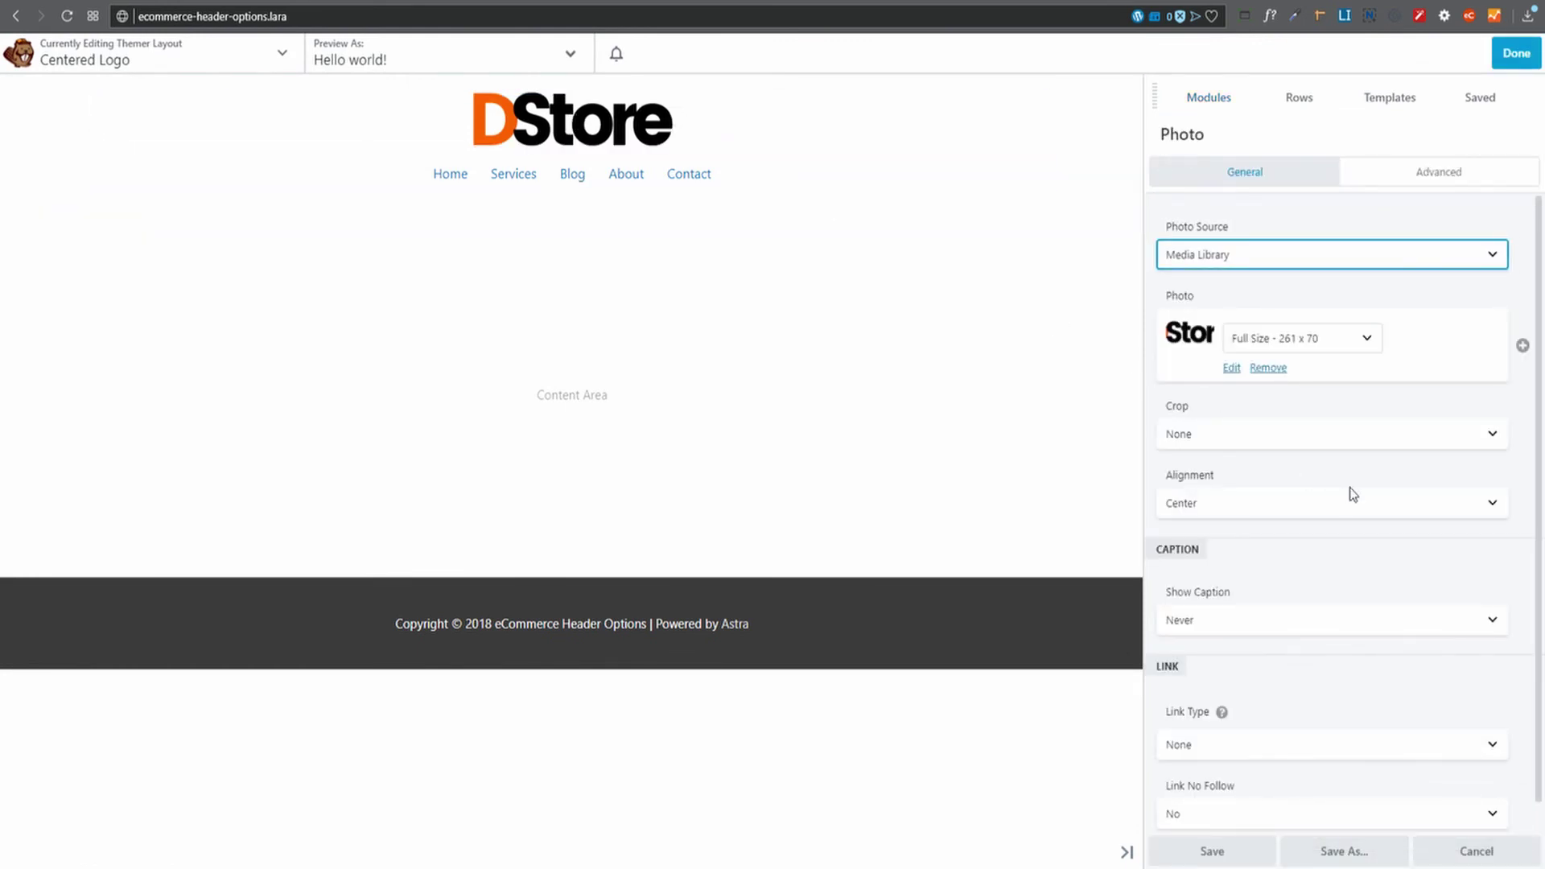
scroll(1392, 481, down, 1)
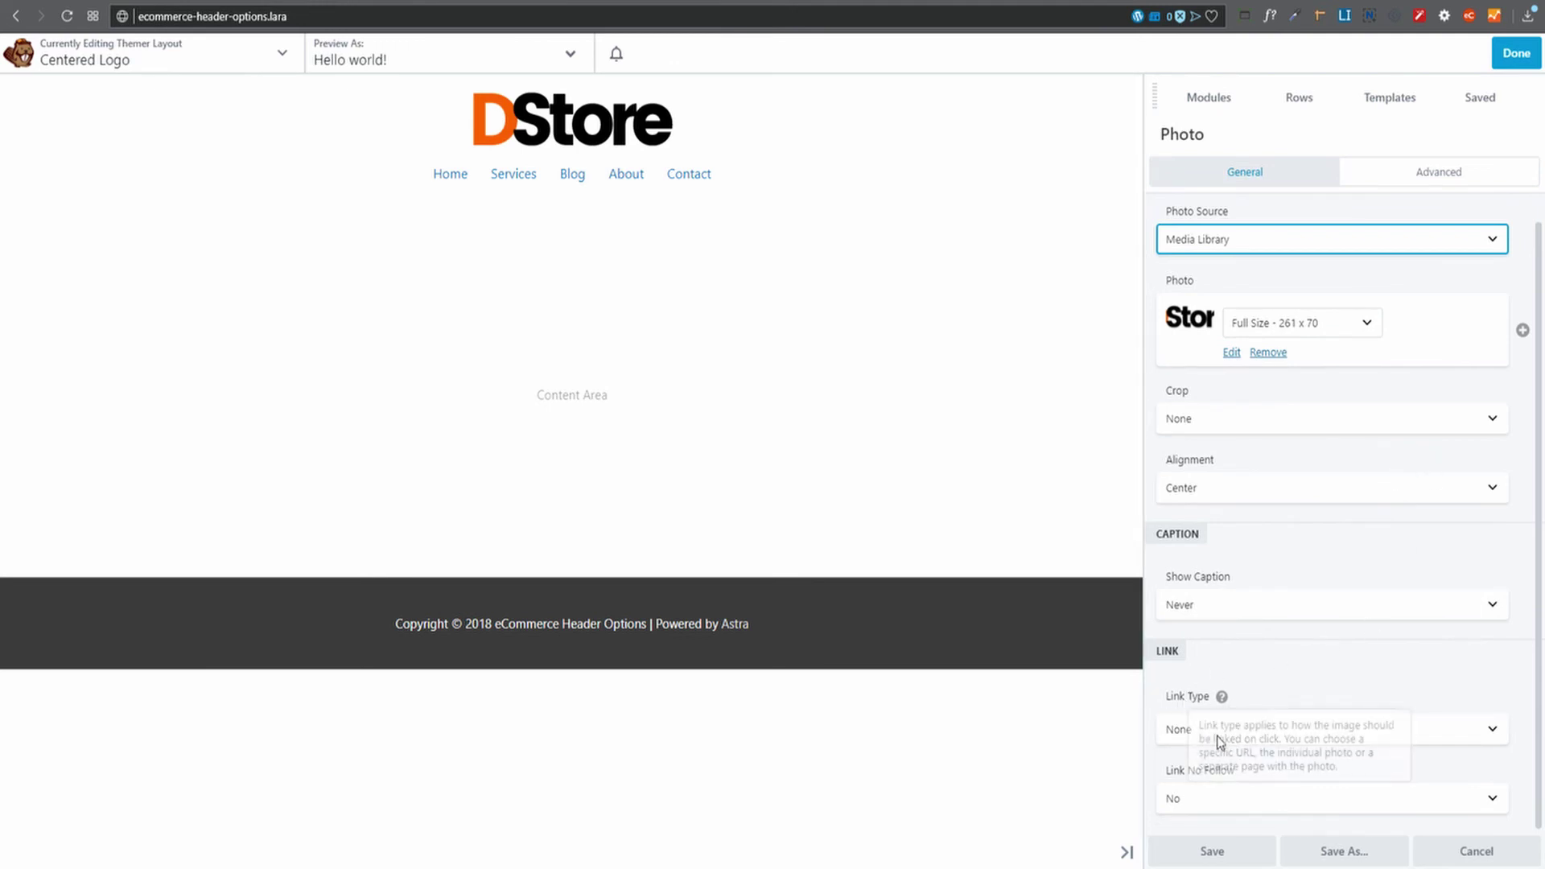
click(1495, 734)
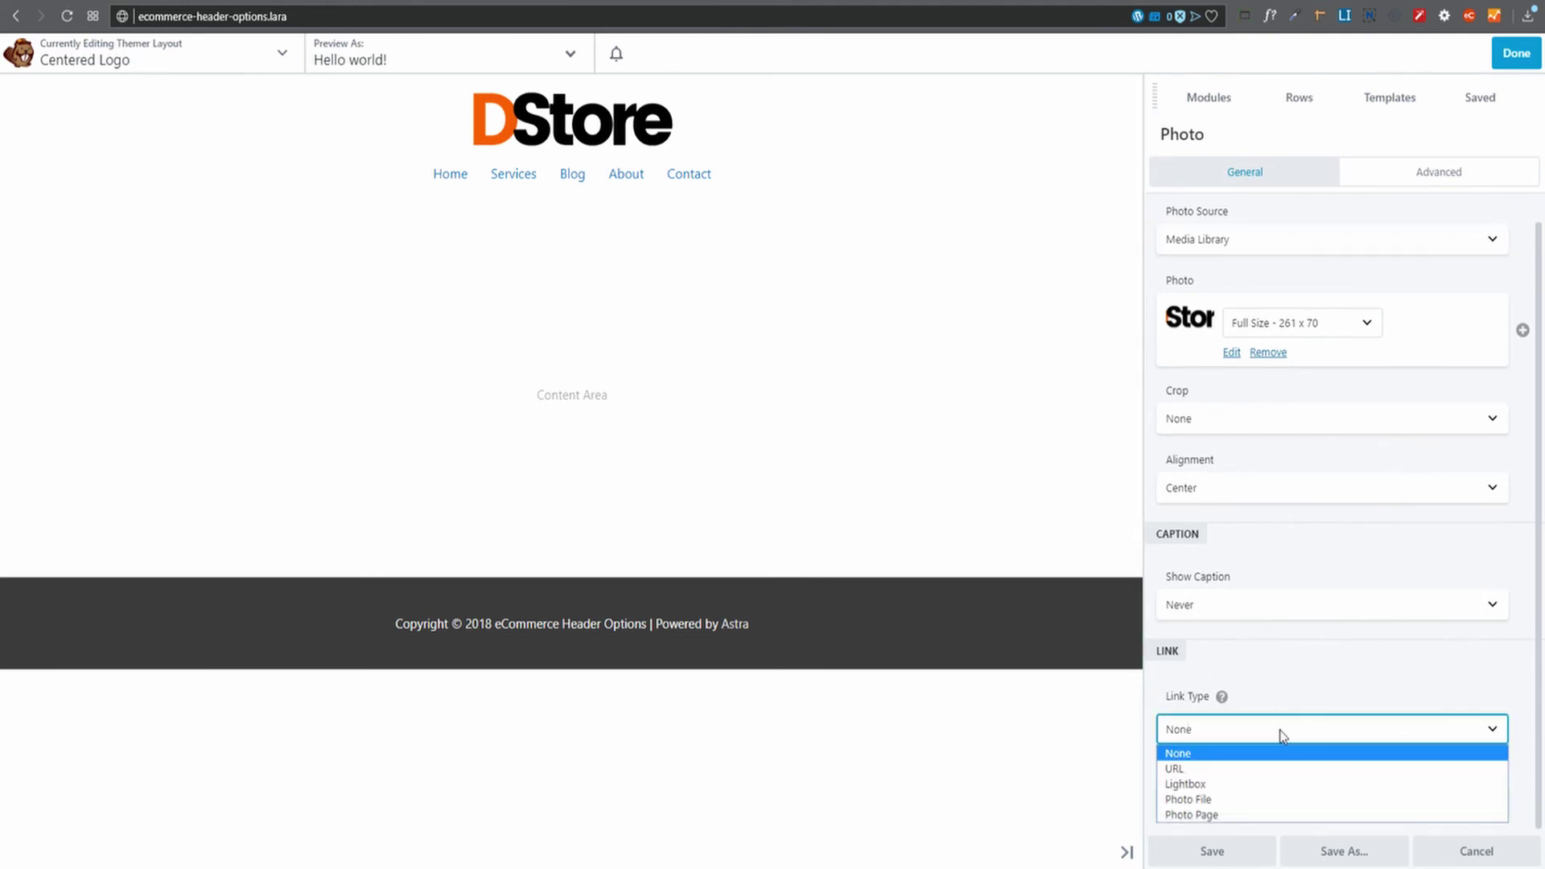
click(1207, 769)
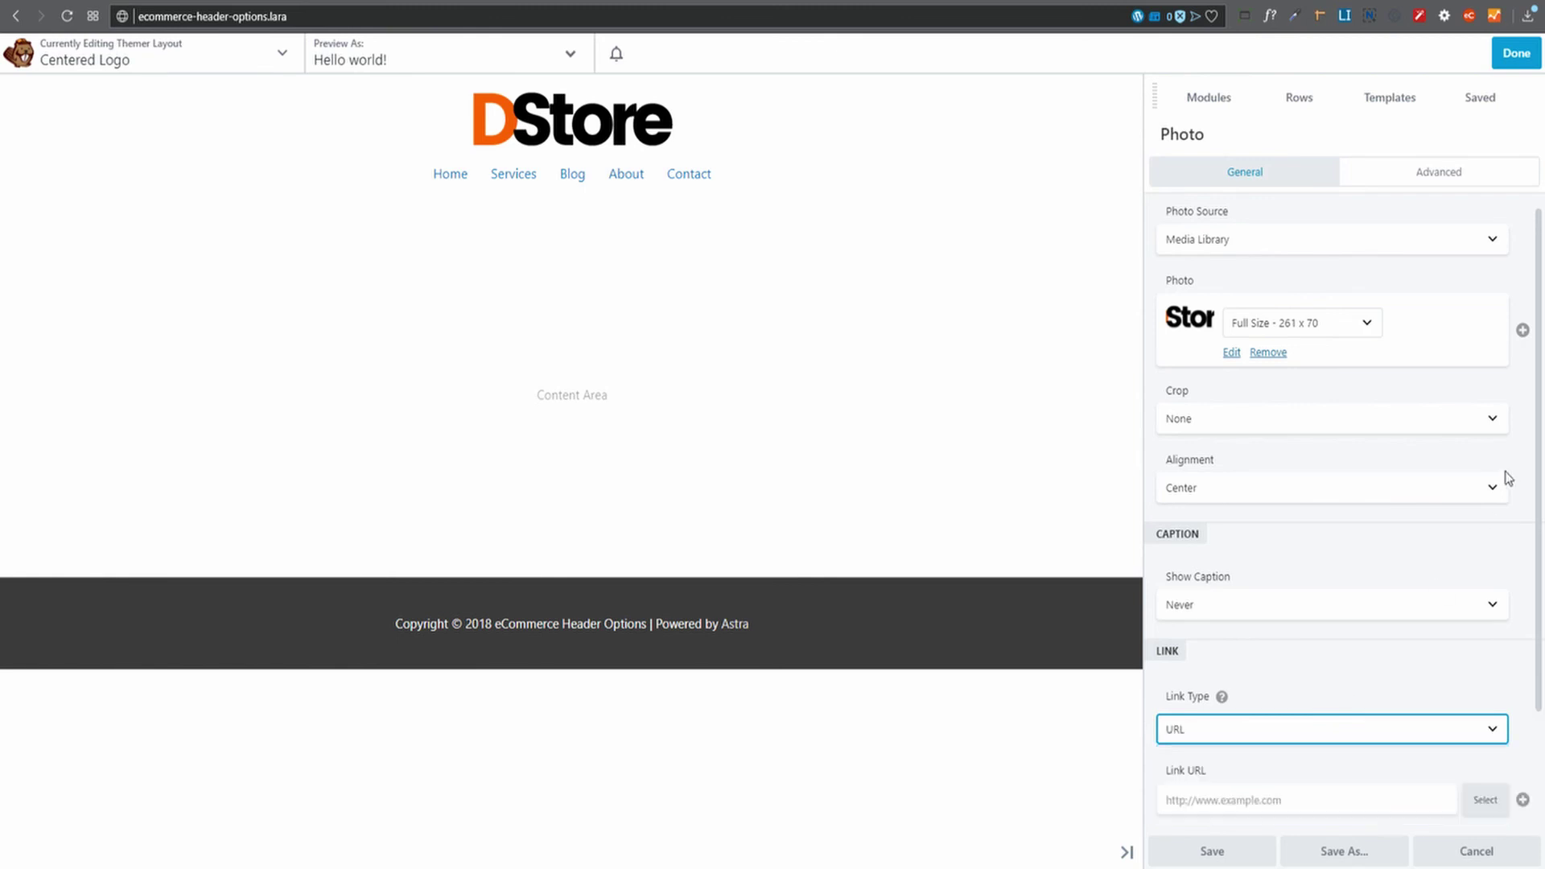
Step: Connect the logo's Link URL to the Site URL and publish the header layout
scroll(1476, 483, down, 2)
click(1217, 656)
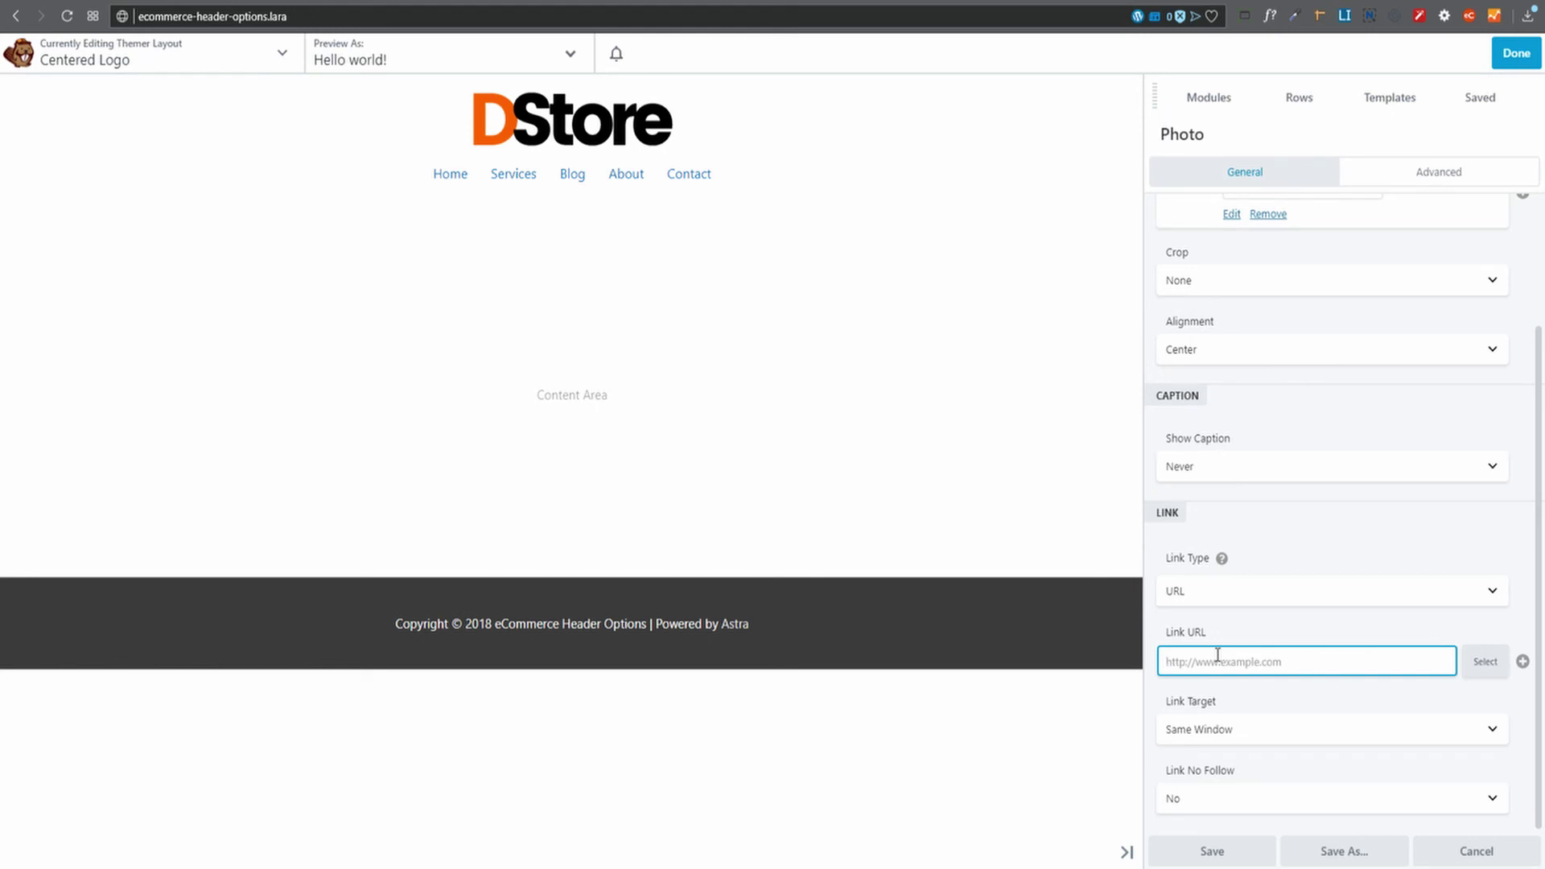
text(/)
key(BackSpace)
click(1521, 662)
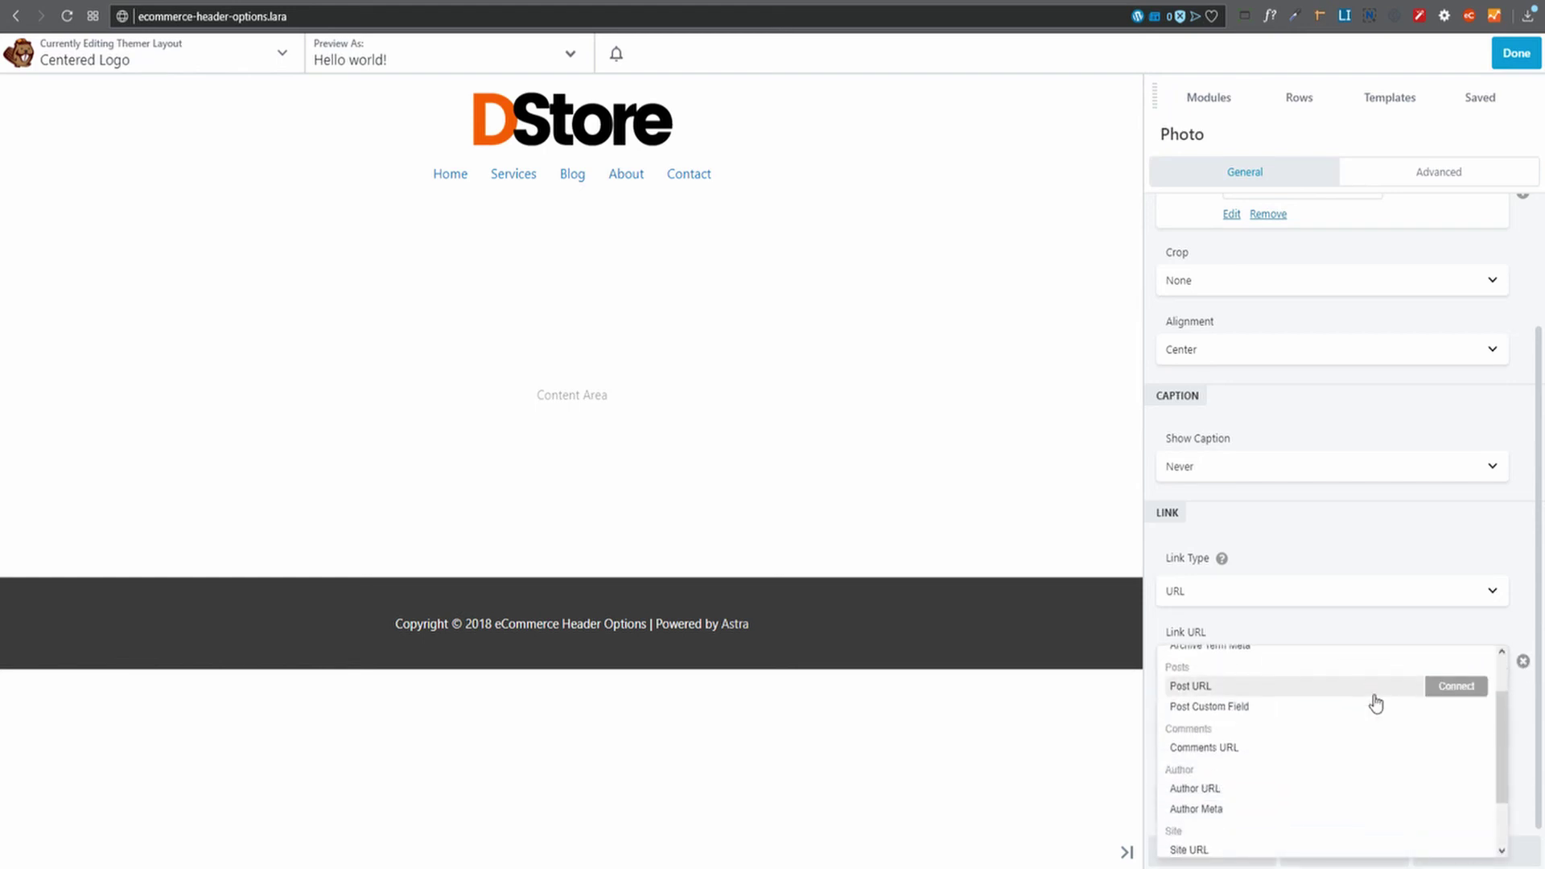
scroll(1376, 704, down, 2)
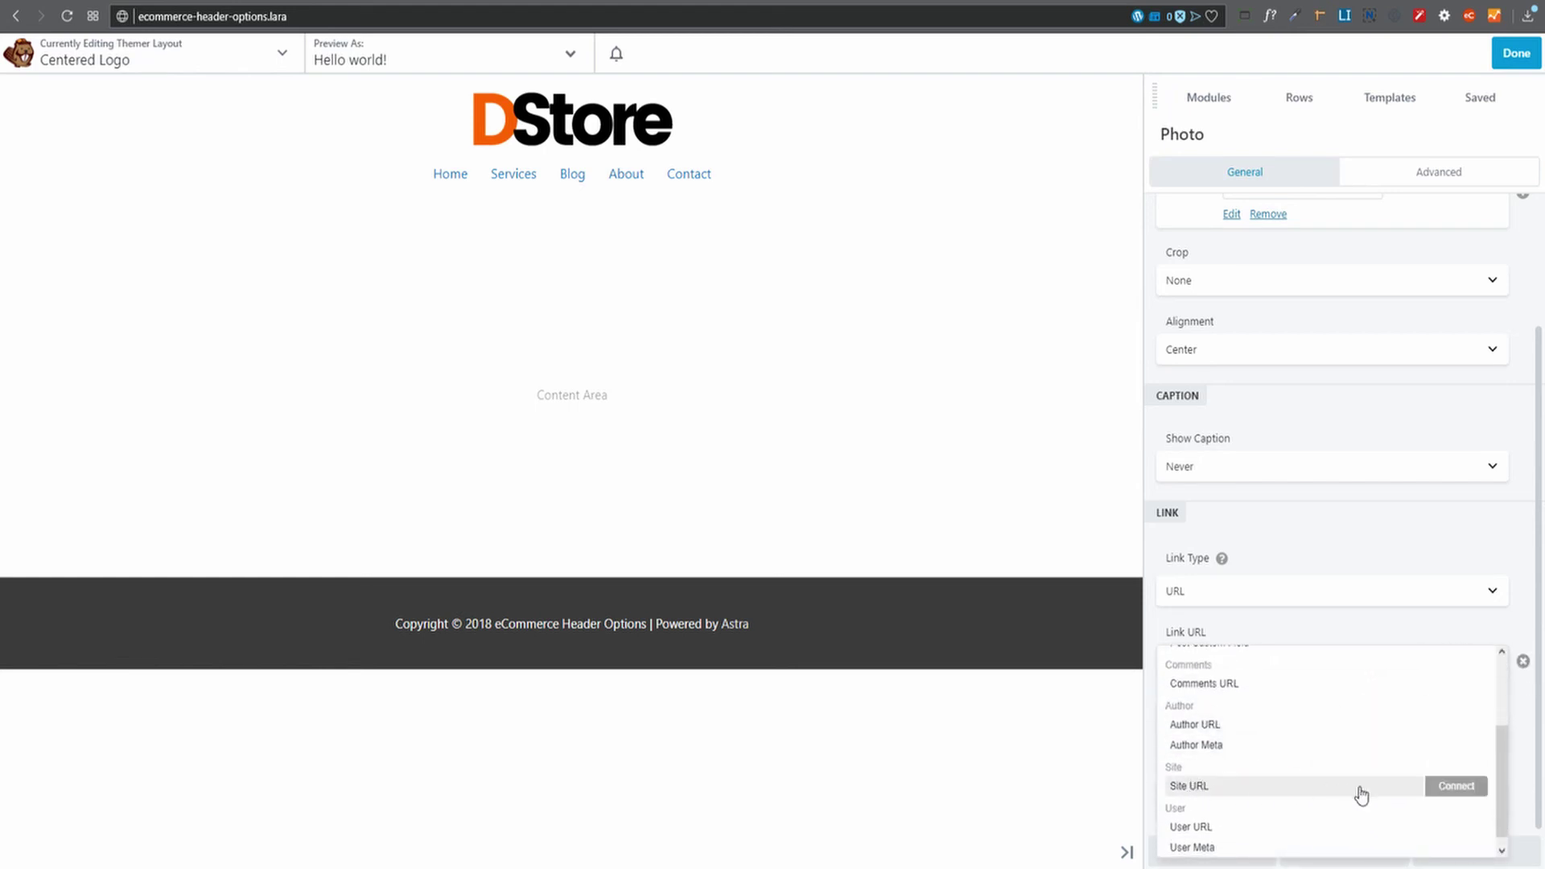
click(1446, 791)
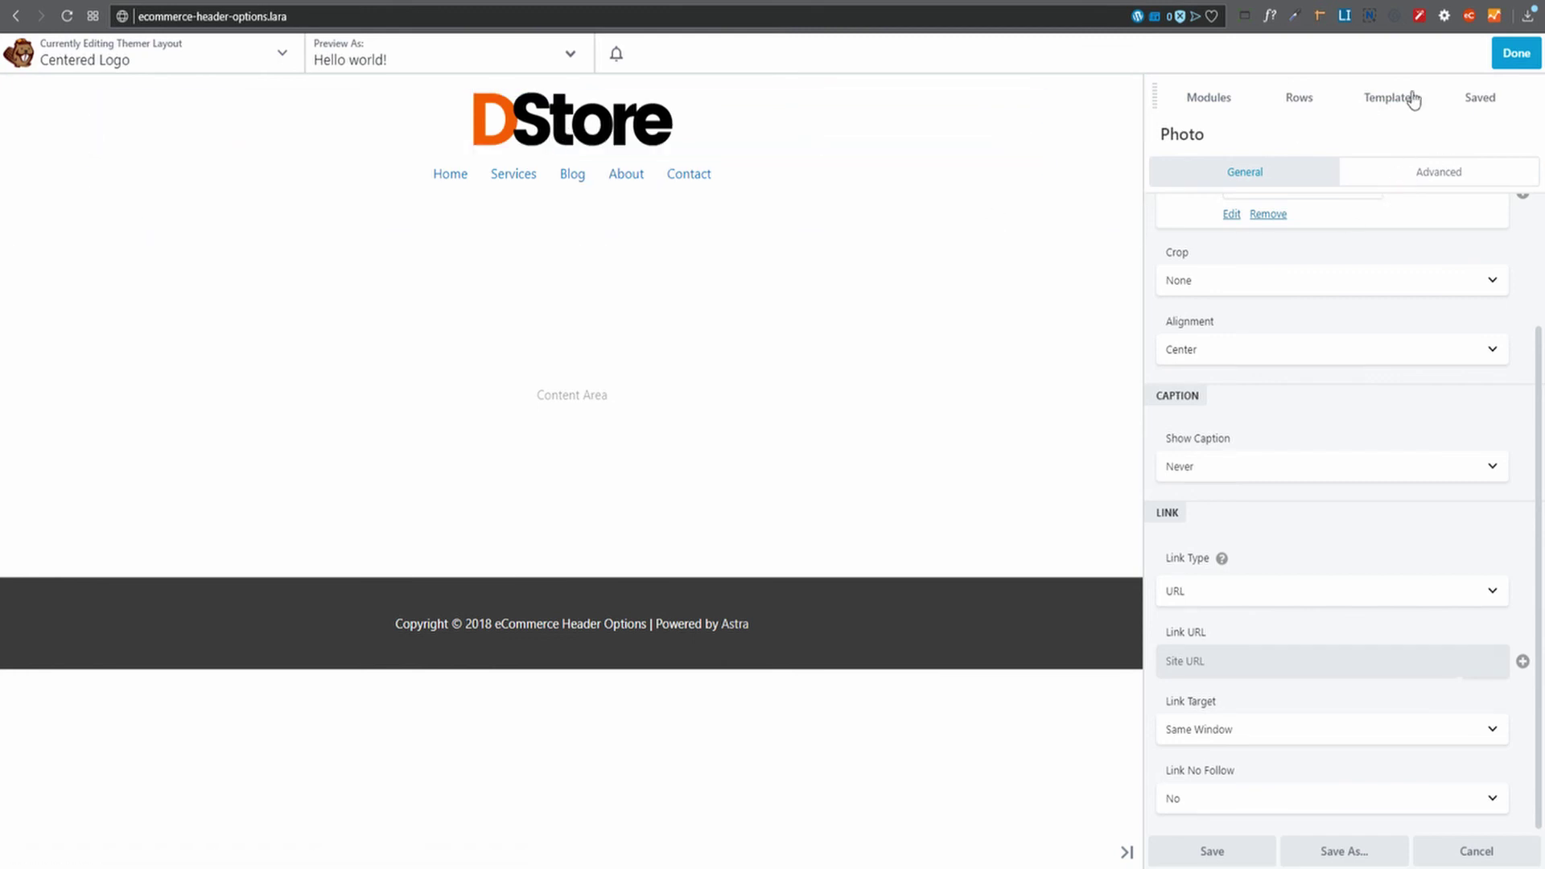
click(1503, 55)
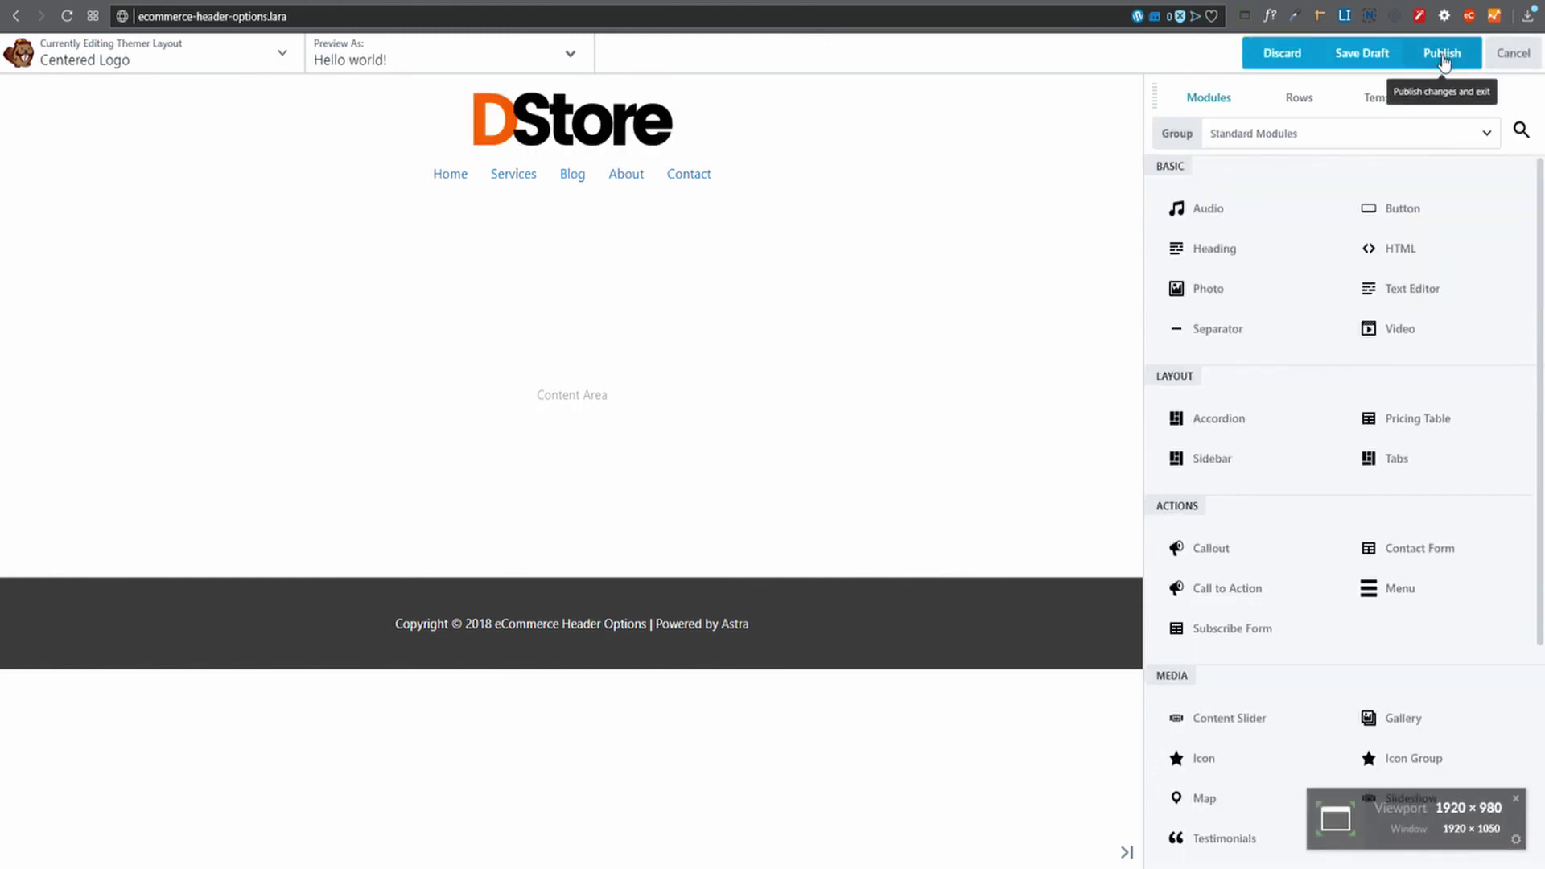
click(1442, 53)
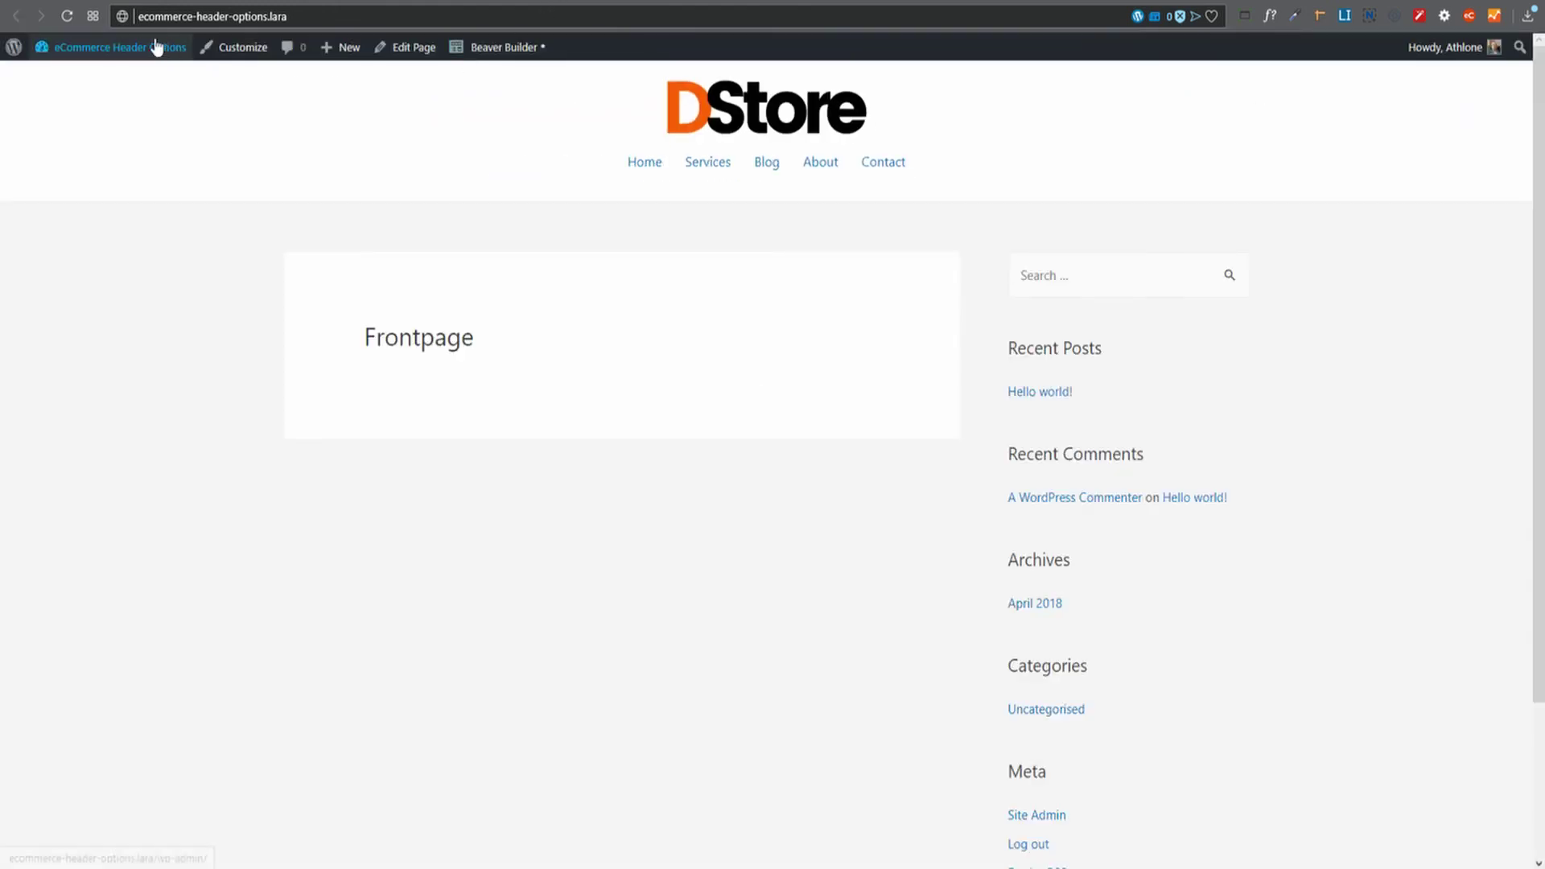
click(783, 110)
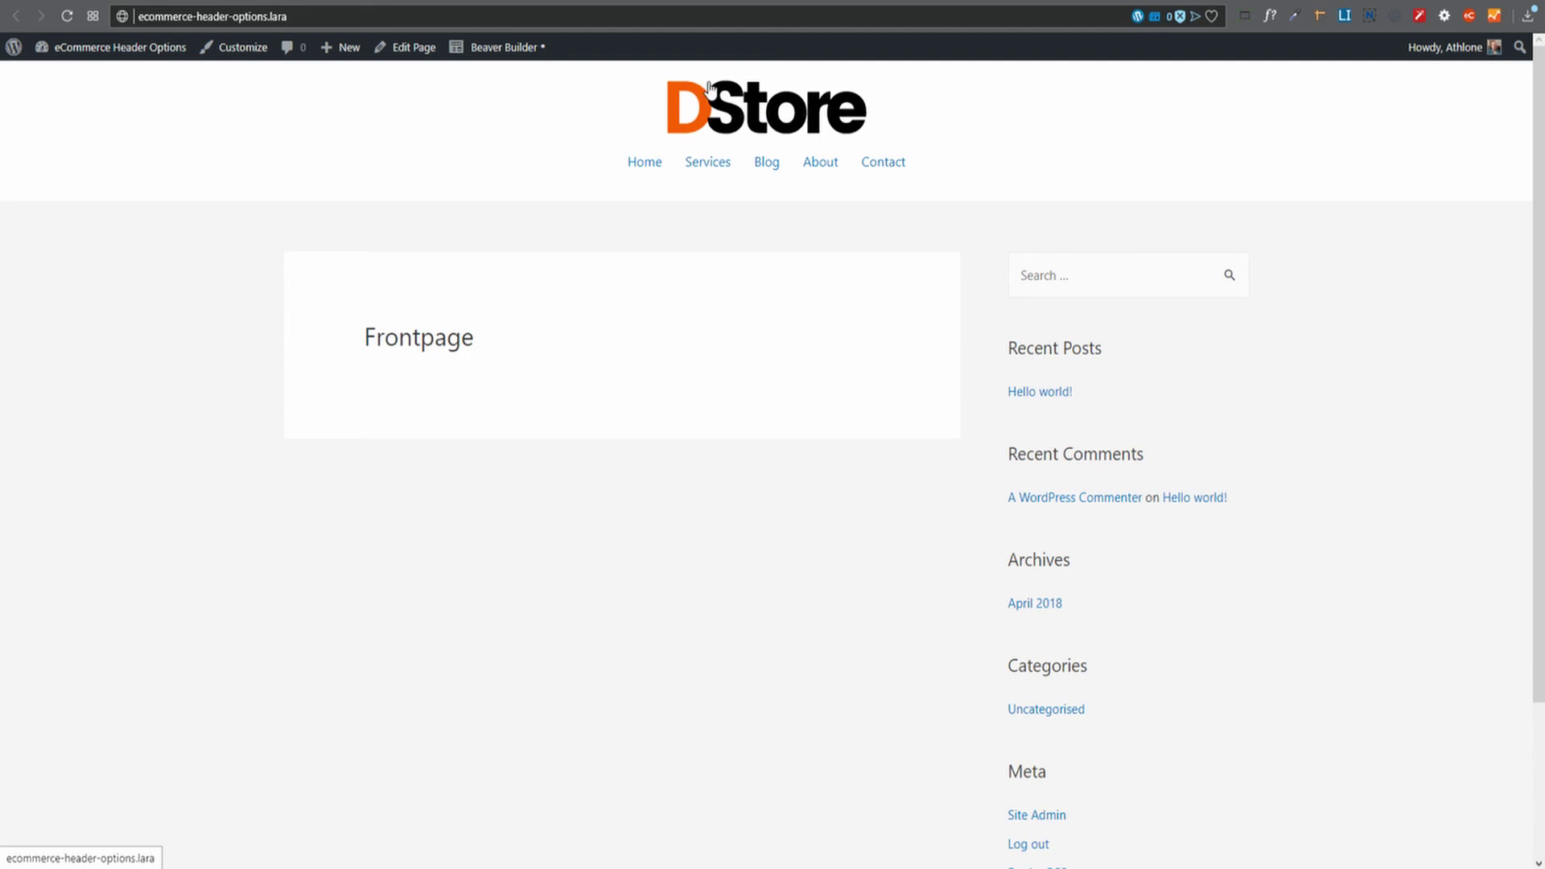
right_click(417, 148)
click(342, 171)
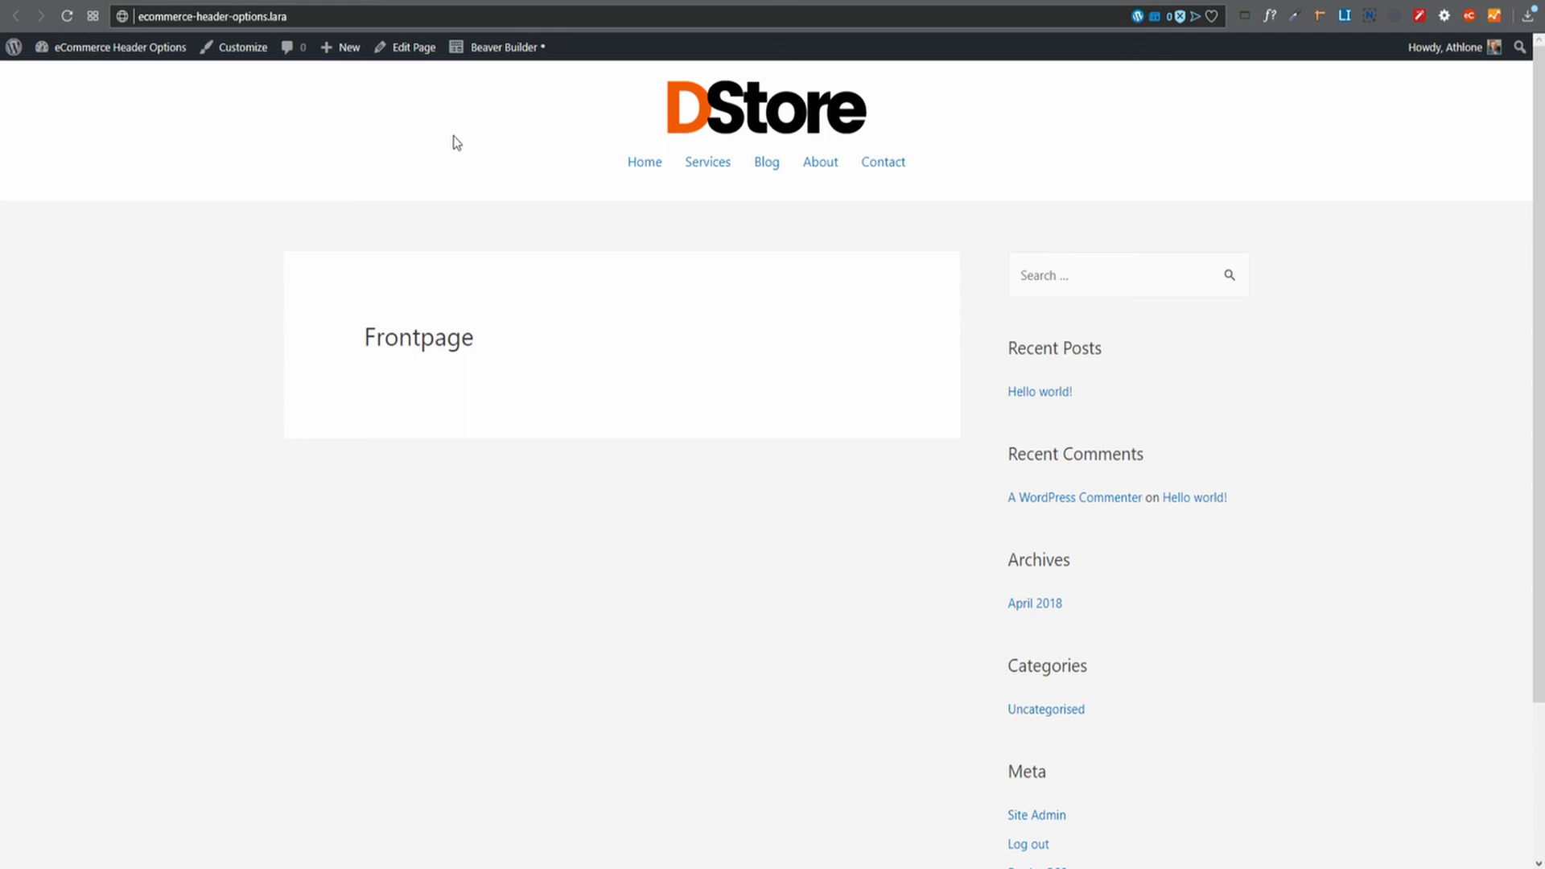
Step: Inspect the logo, enable the responsive device toolbar at 400 px, and undock DevTools into its own window
right_click(412, 138)
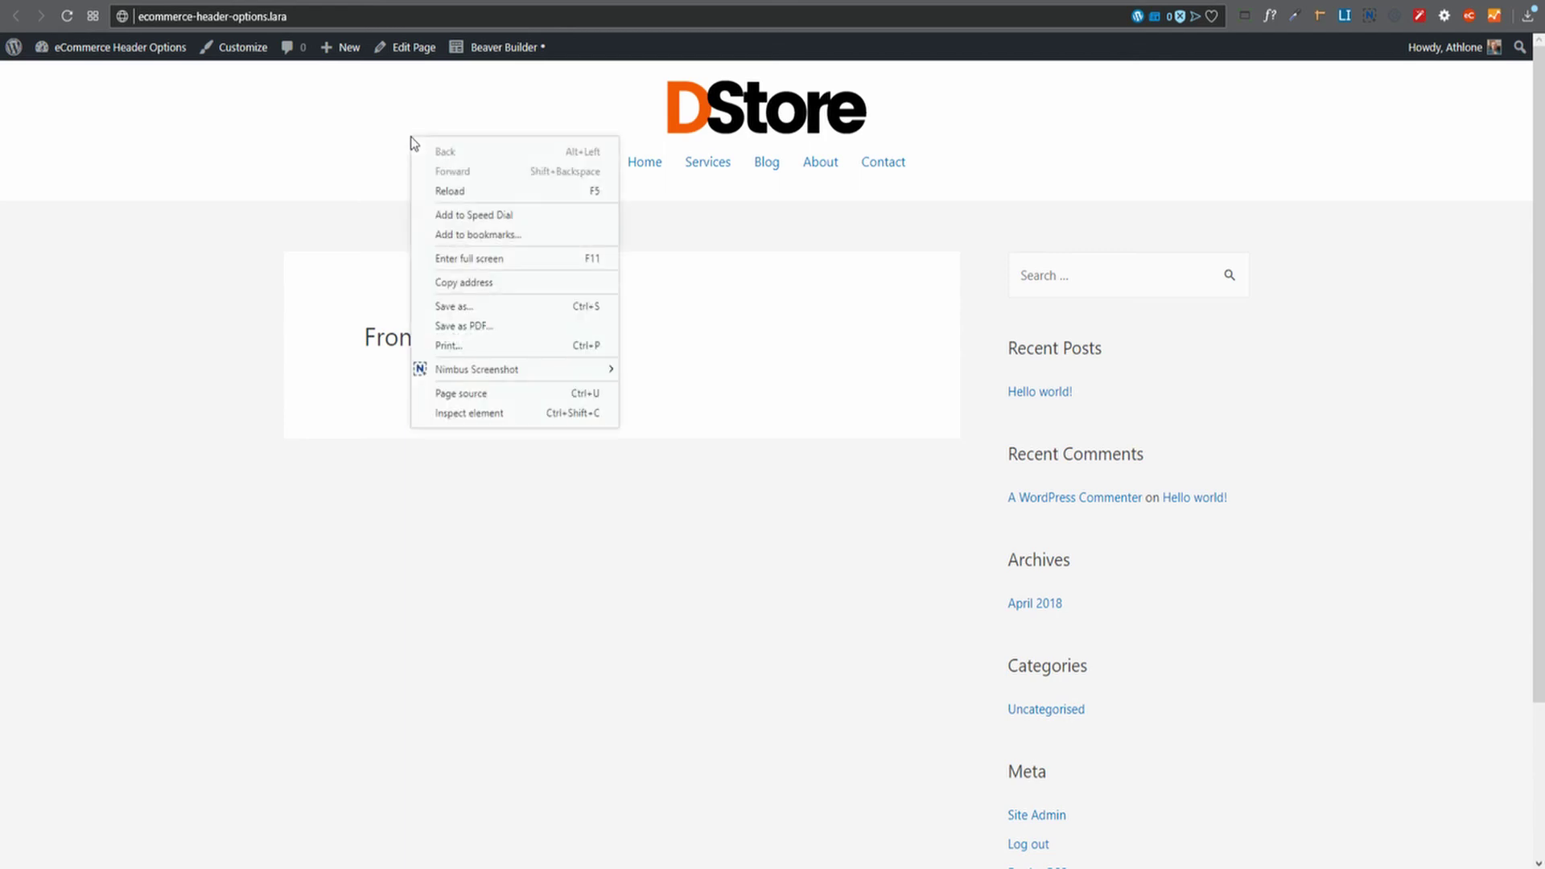
click(460, 414)
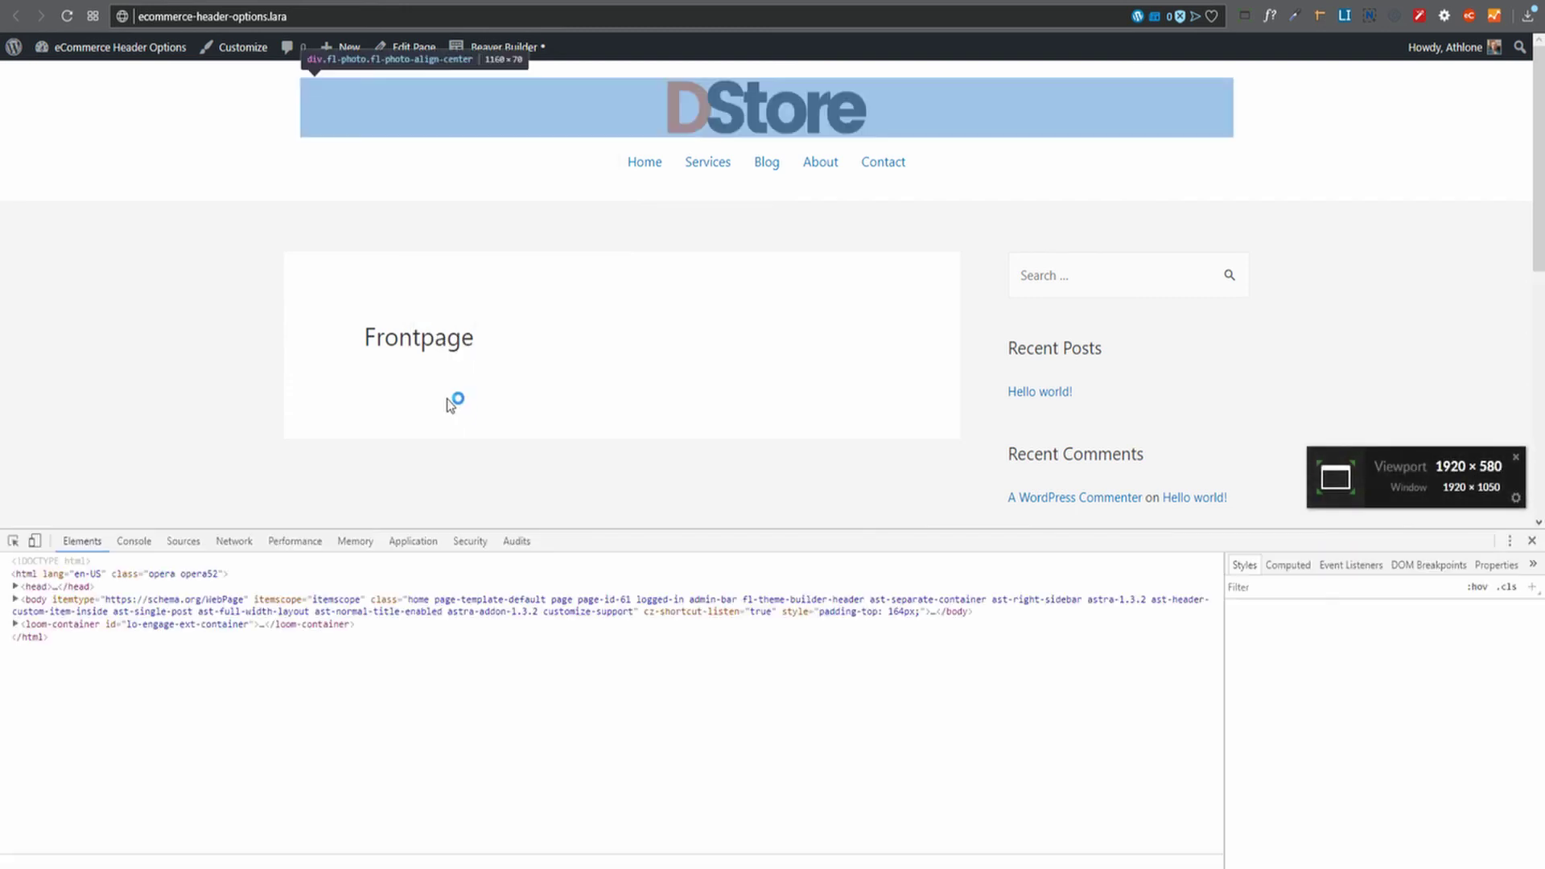
click(35, 544)
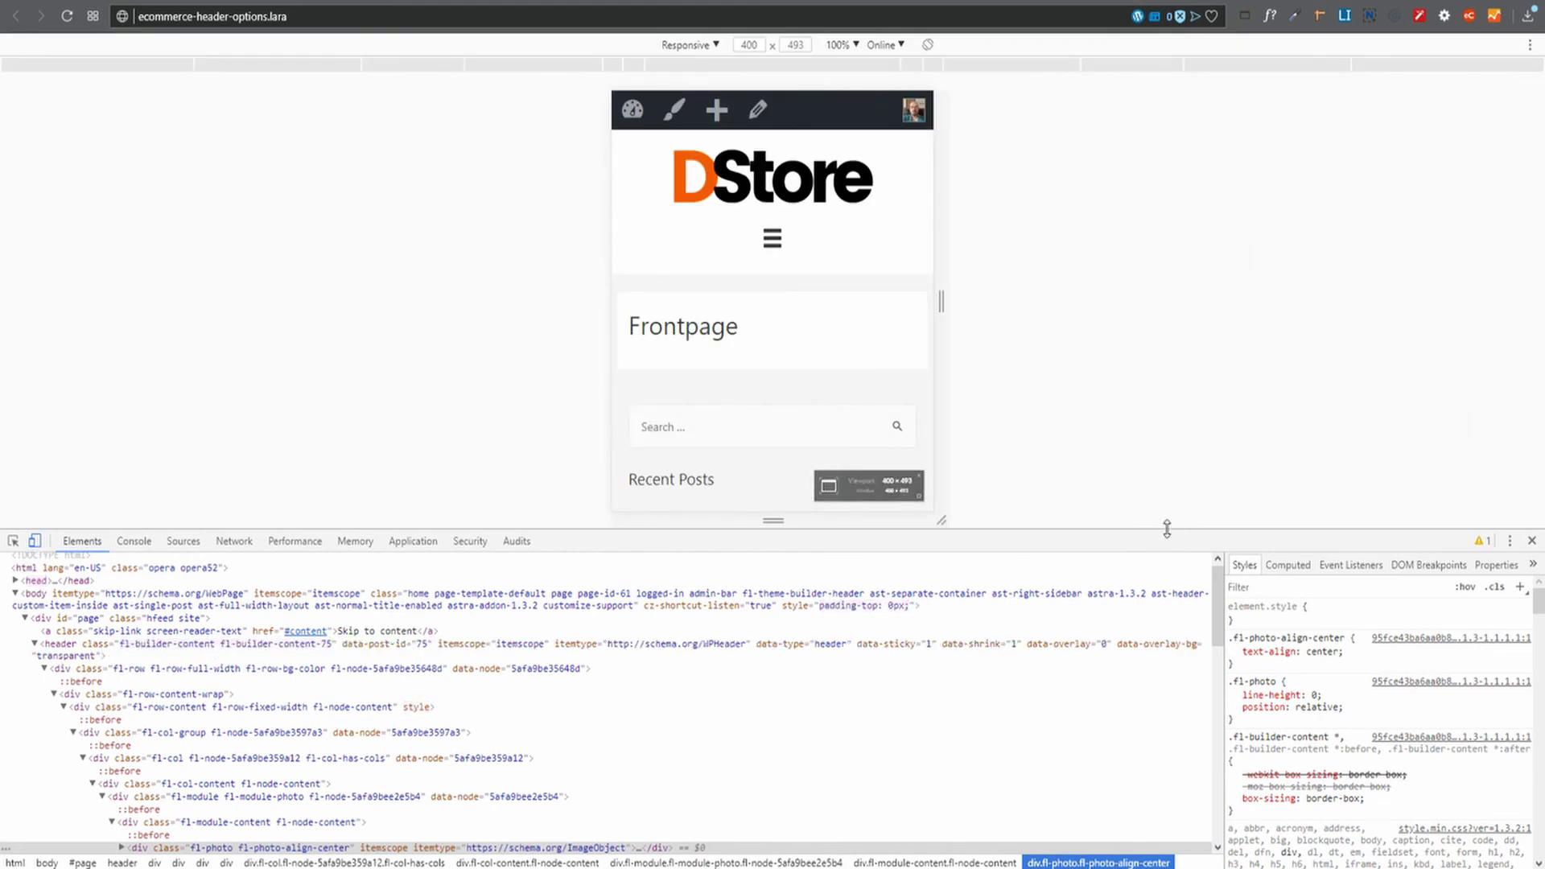
click(1510, 541)
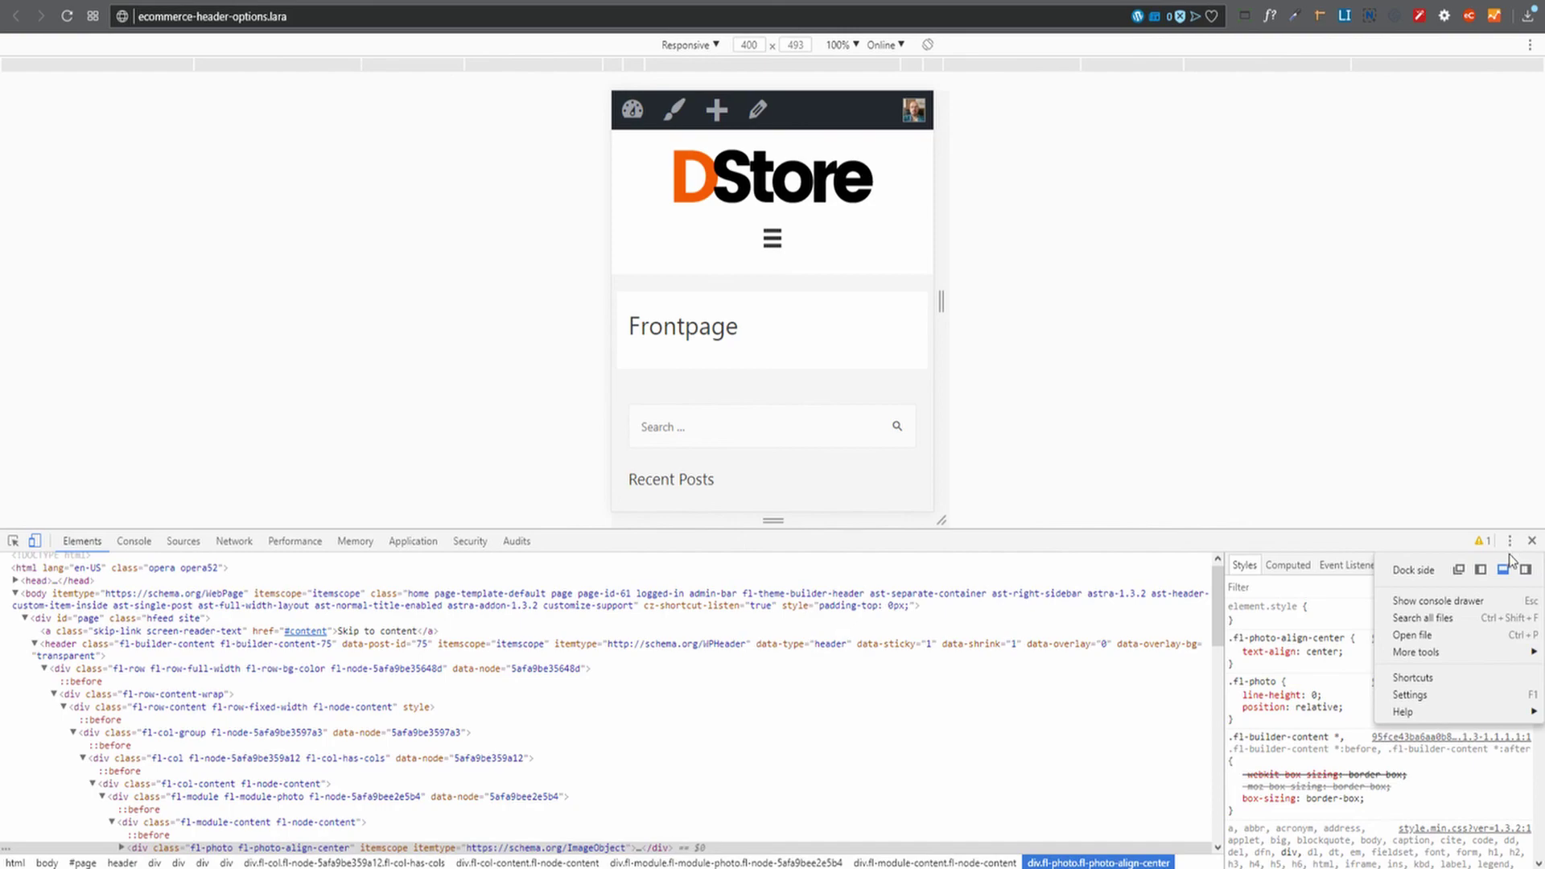
click(1459, 570)
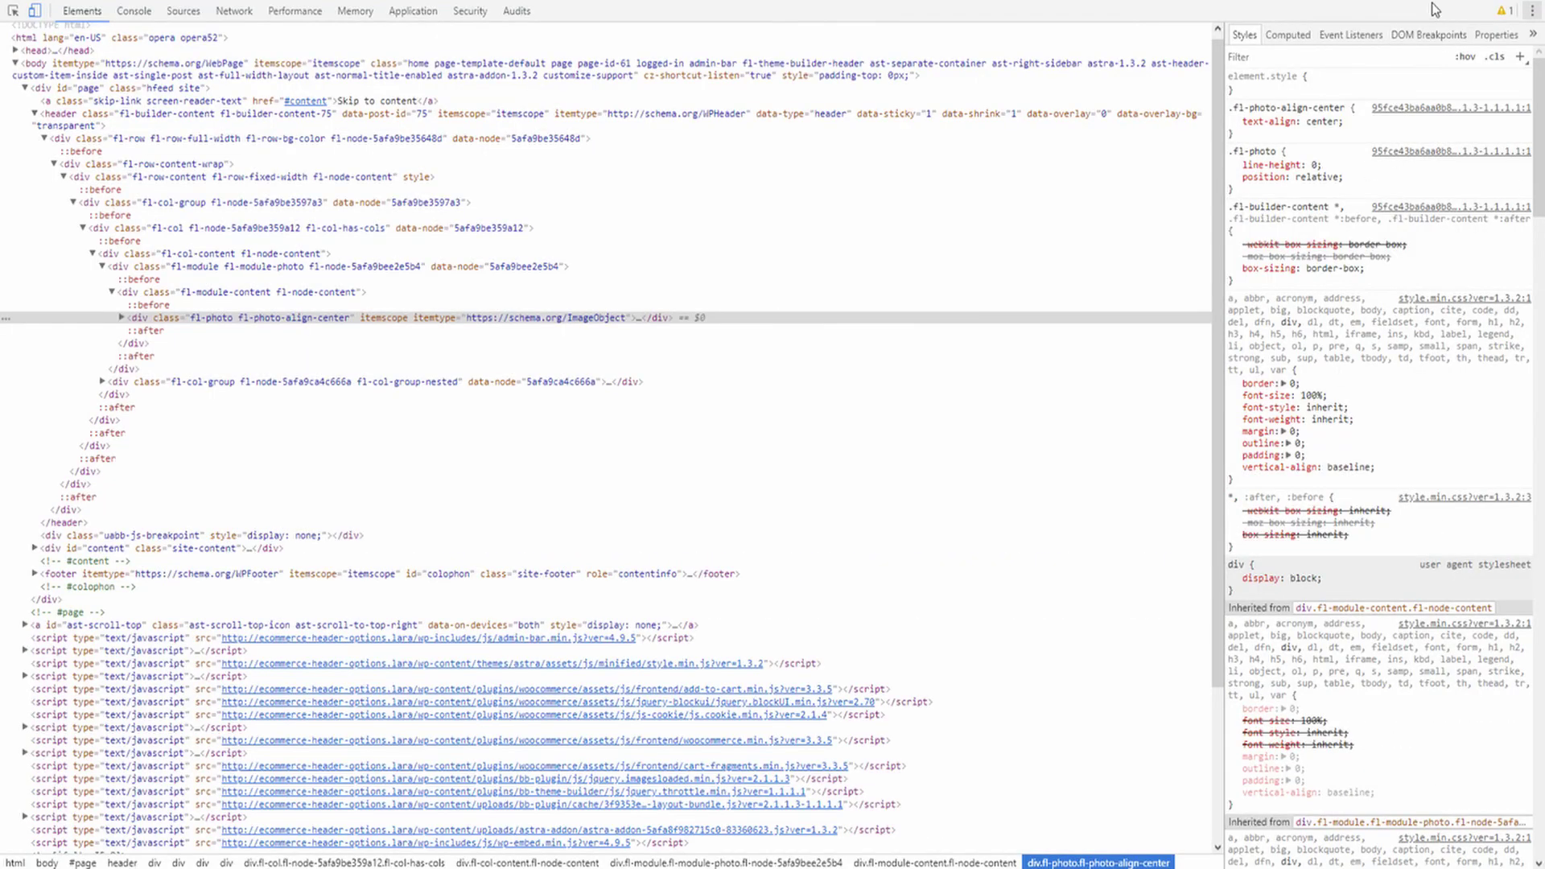
key(alt+Tab)
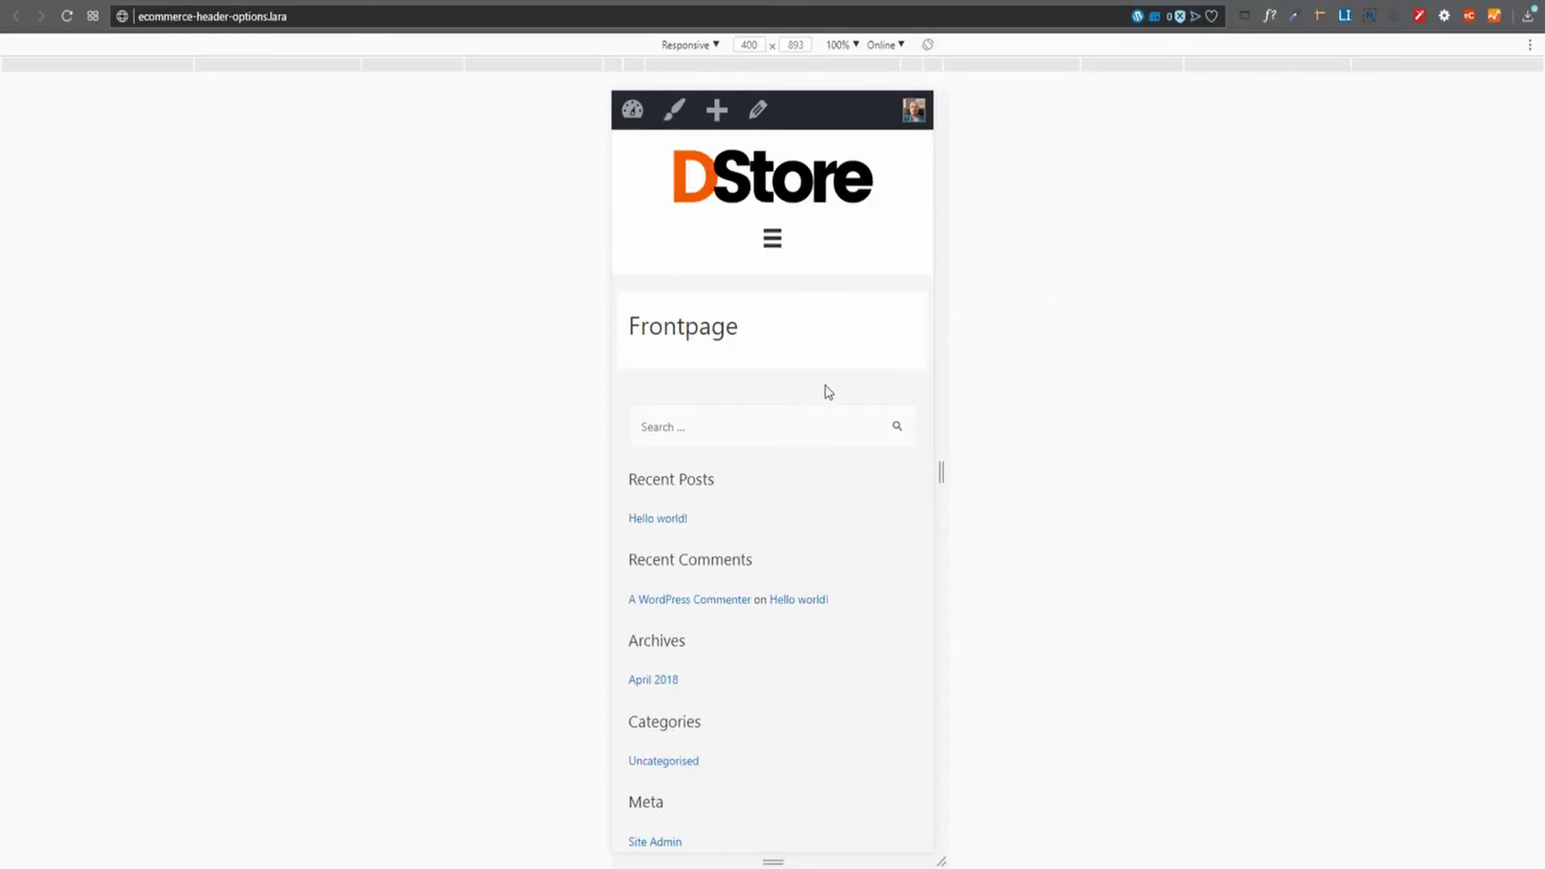
Step: Expand and collapse the mobile hamburger menu twice, then switch the emulated device to iPad Pro
click(716, 46)
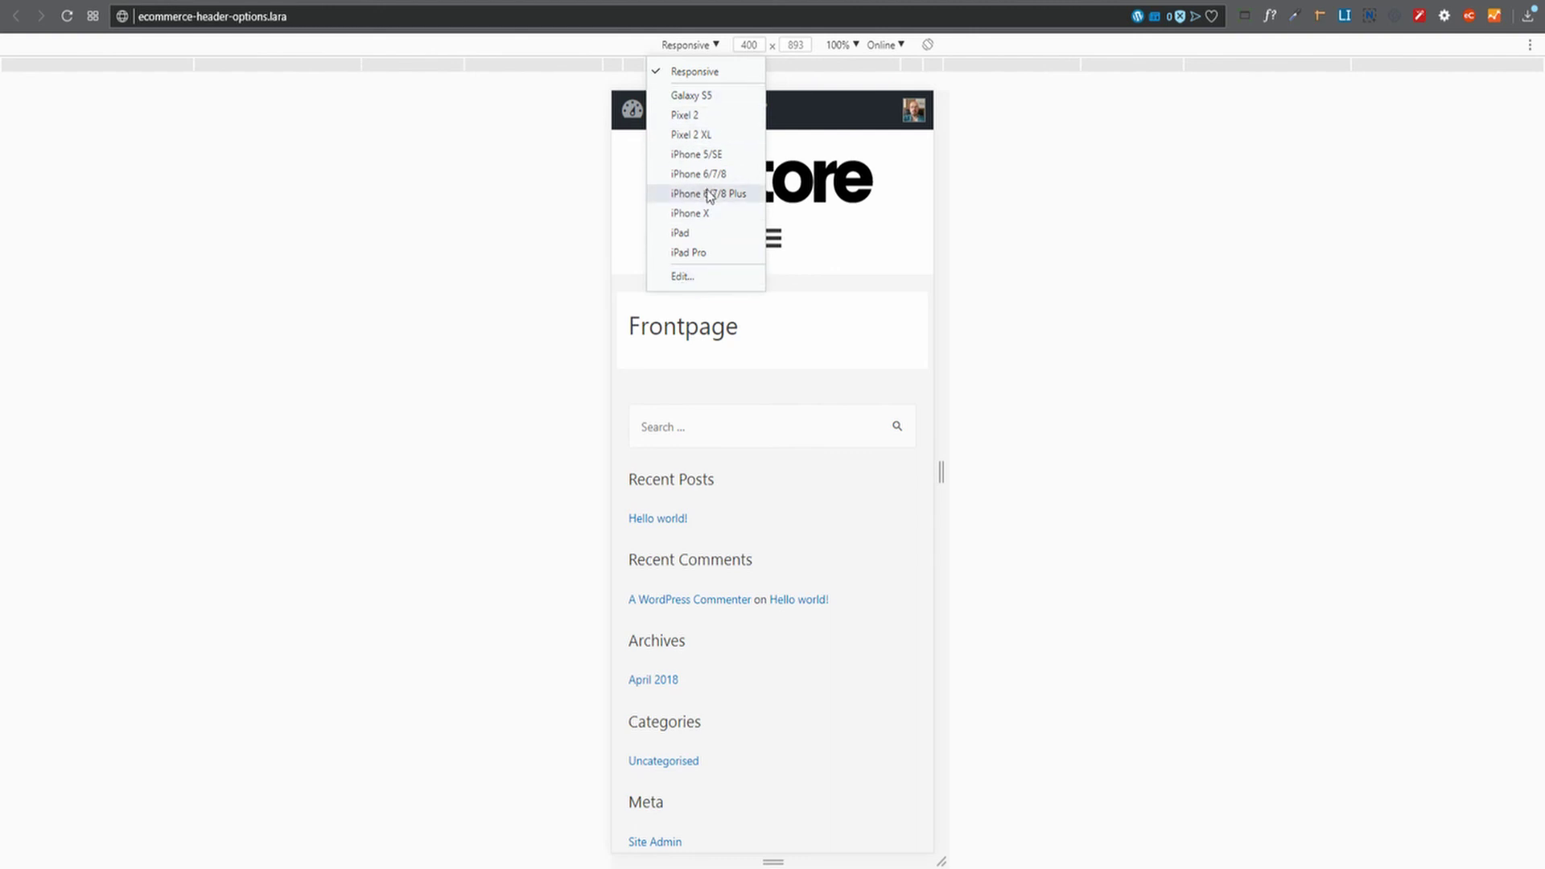
click(1092, 260)
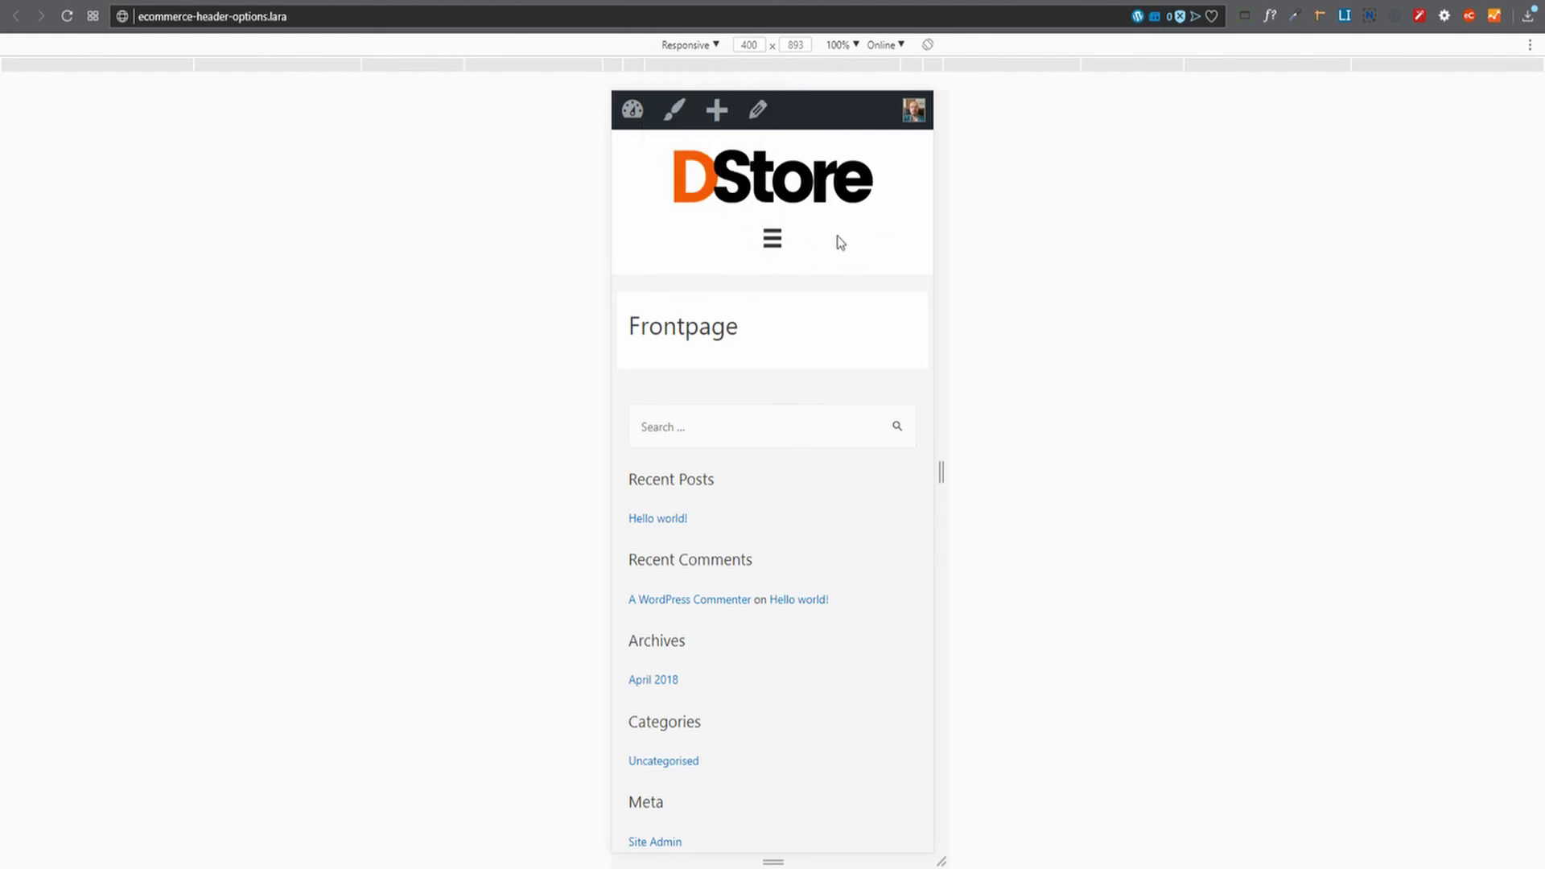
scroll(842, 245, down, 3)
scroll(842, 244, up, 3)
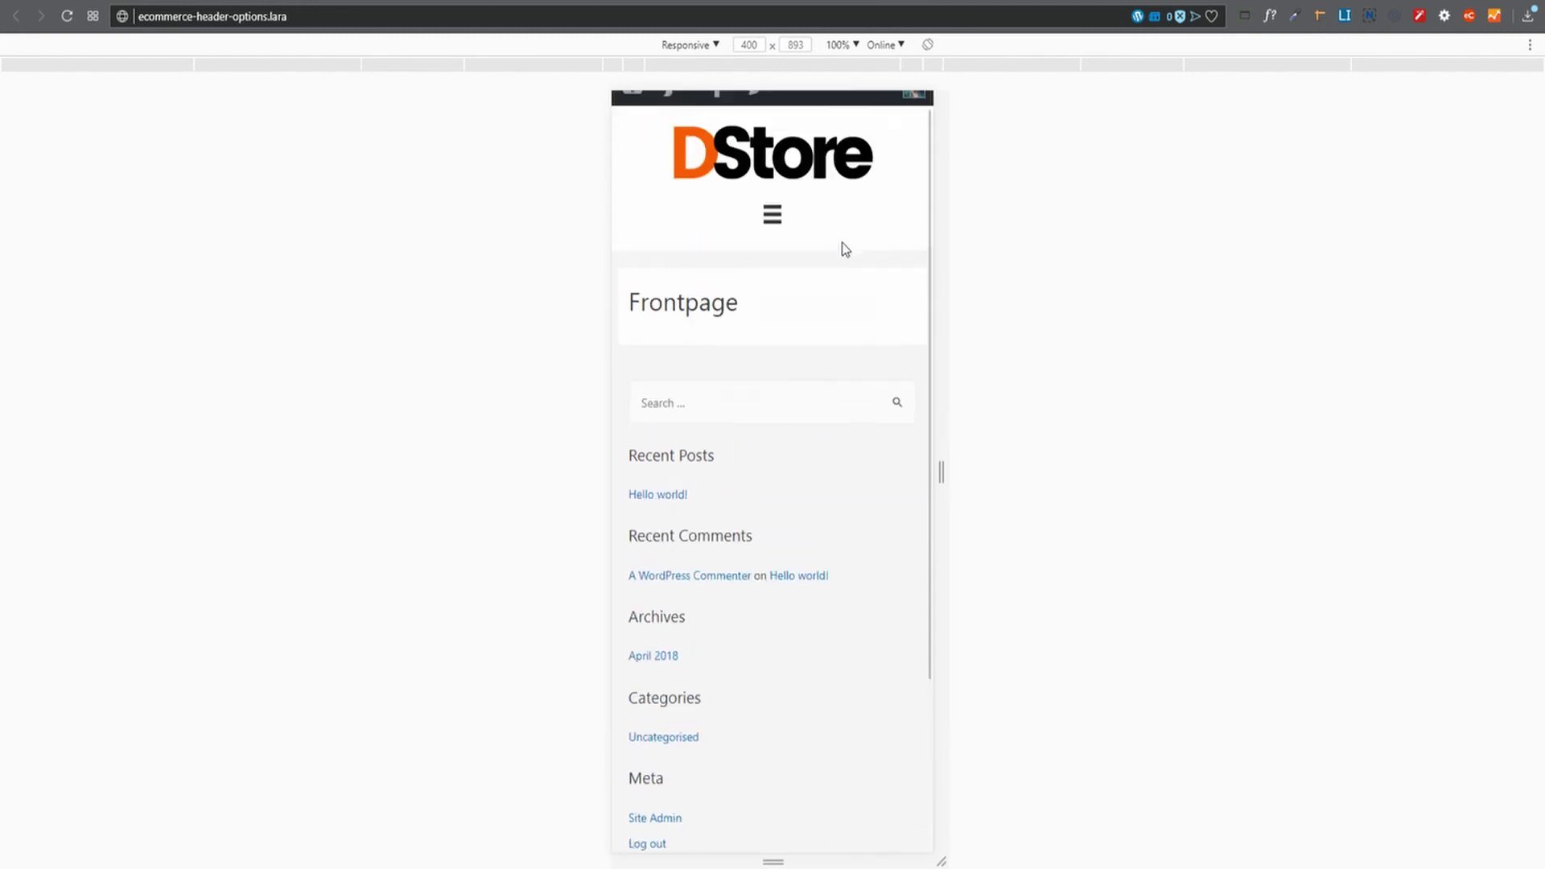
click(772, 240)
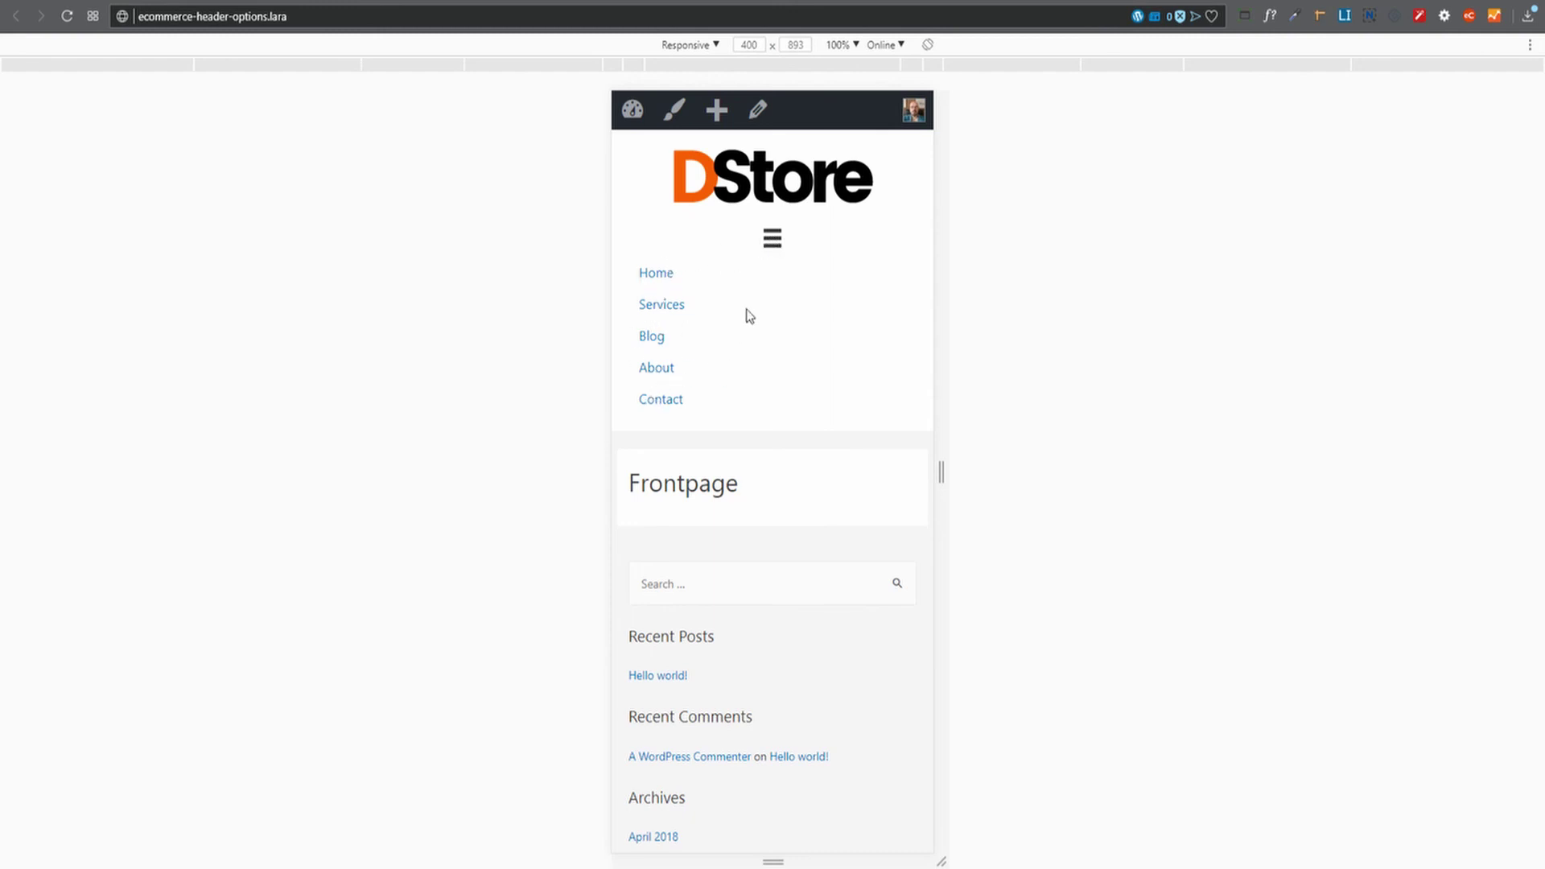
click(773, 240)
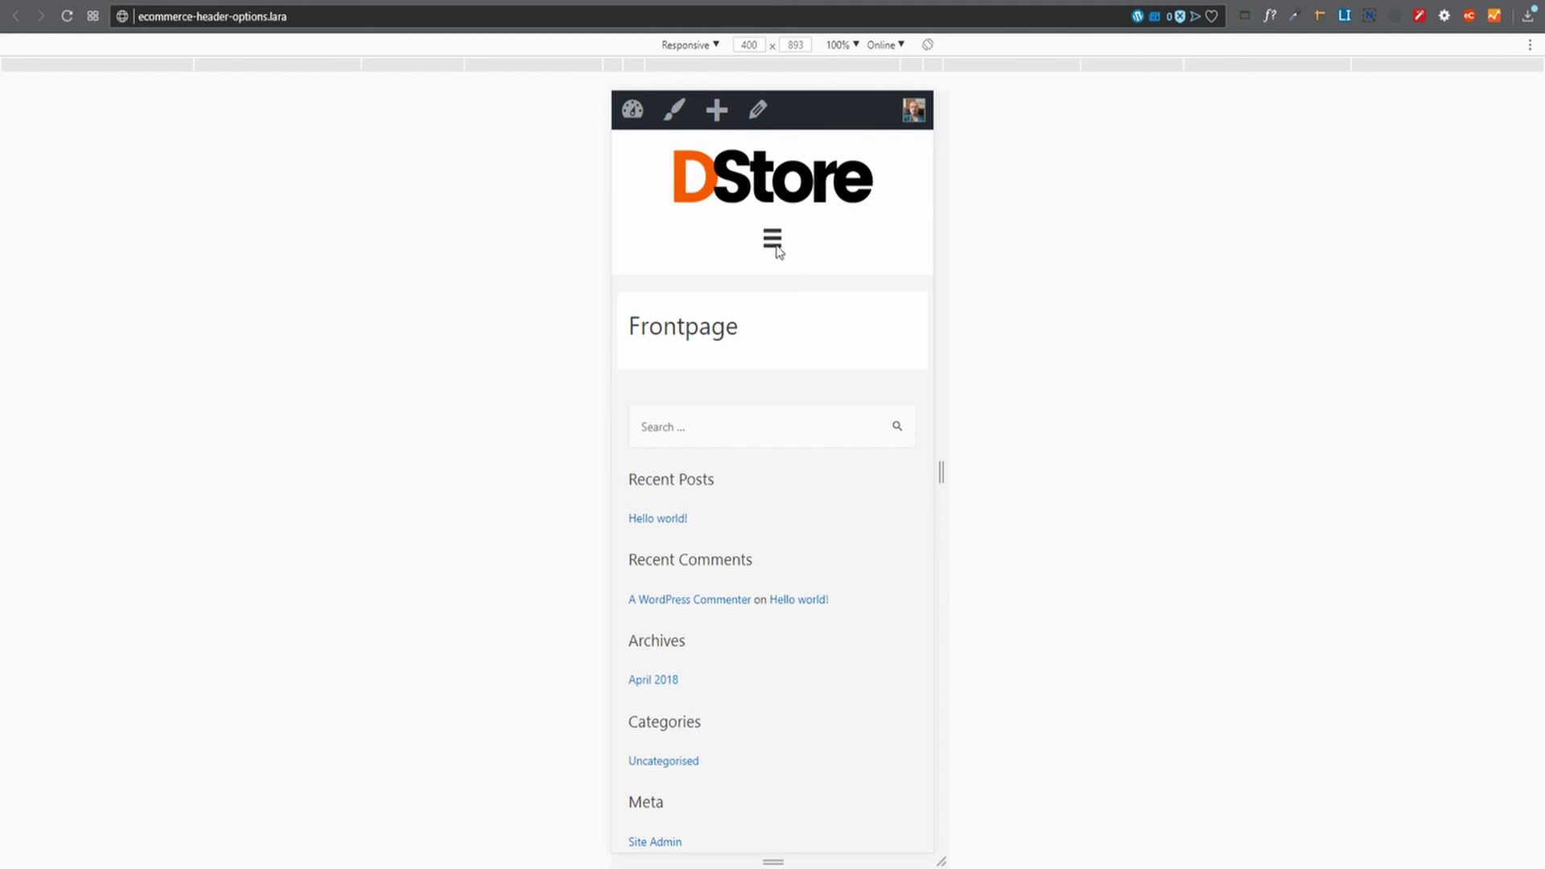
click(774, 241)
click(774, 241)
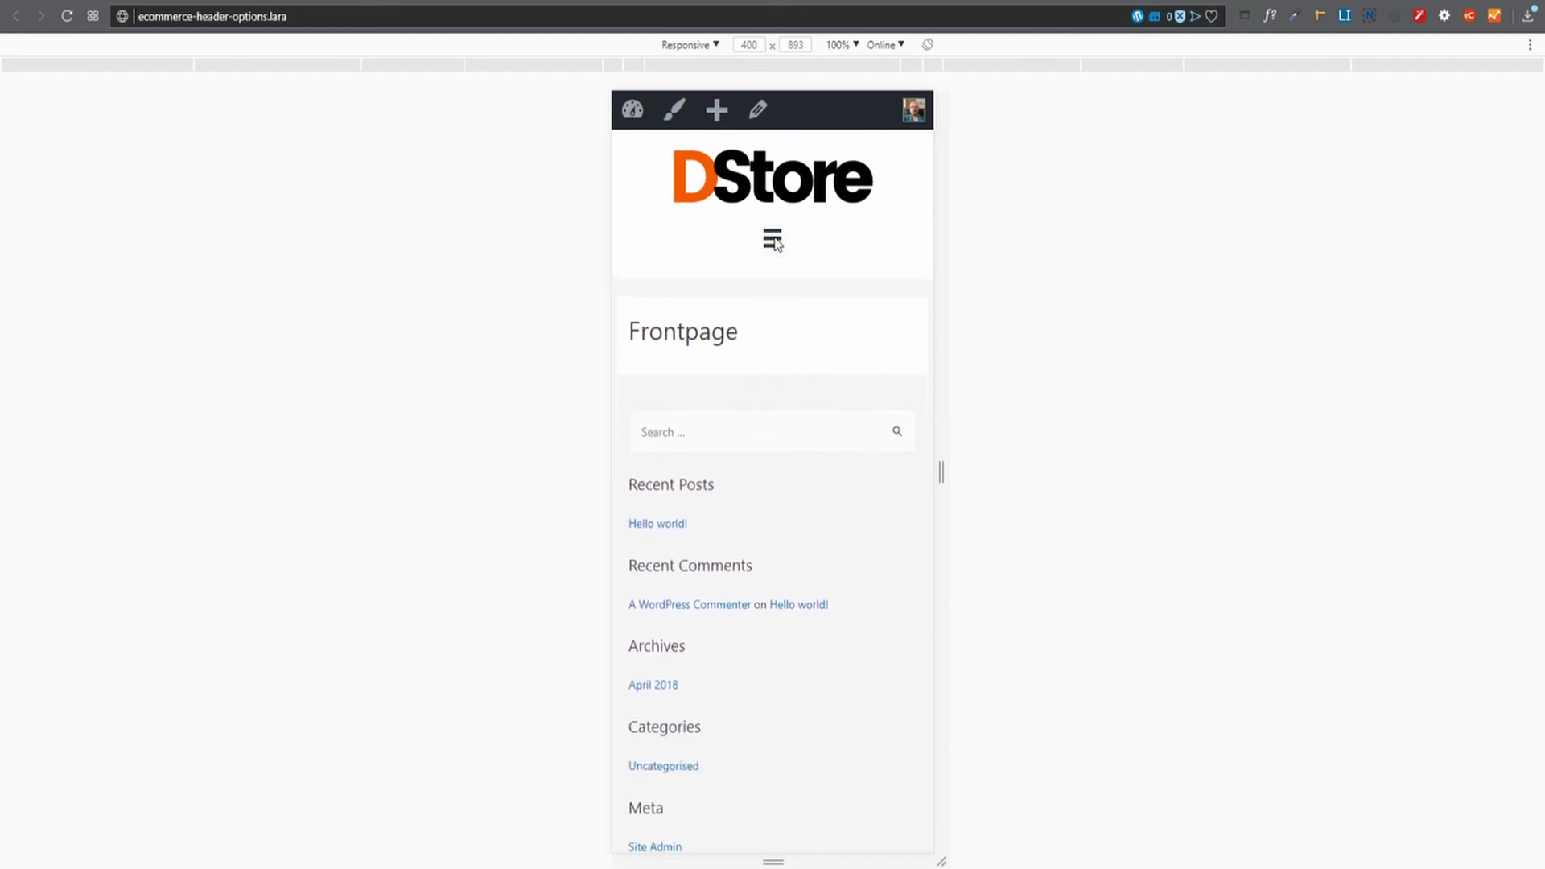
click(716, 46)
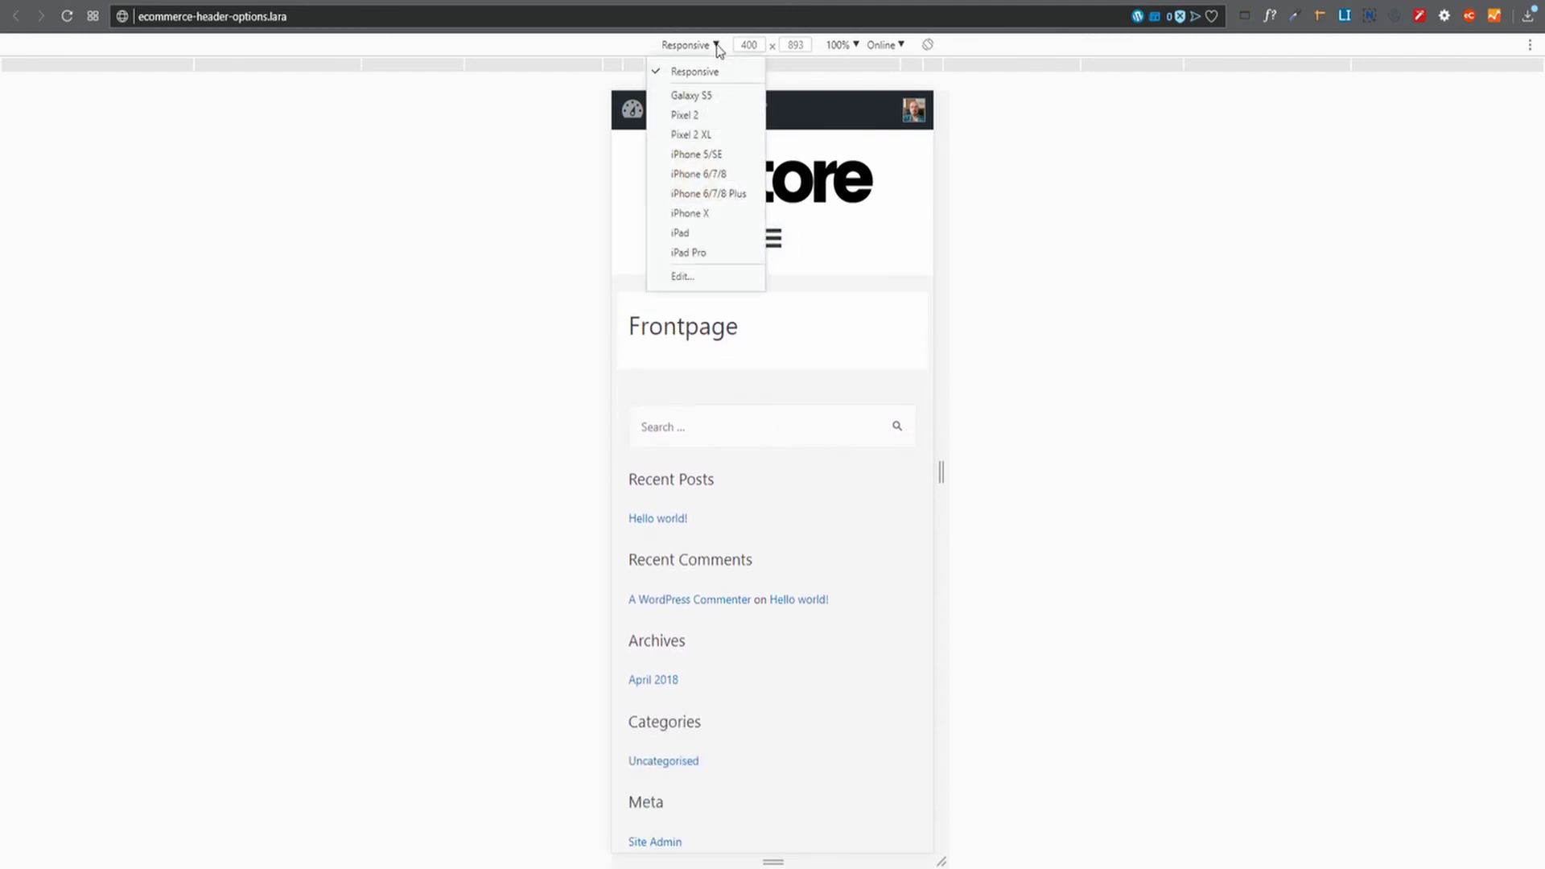
click(687, 254)
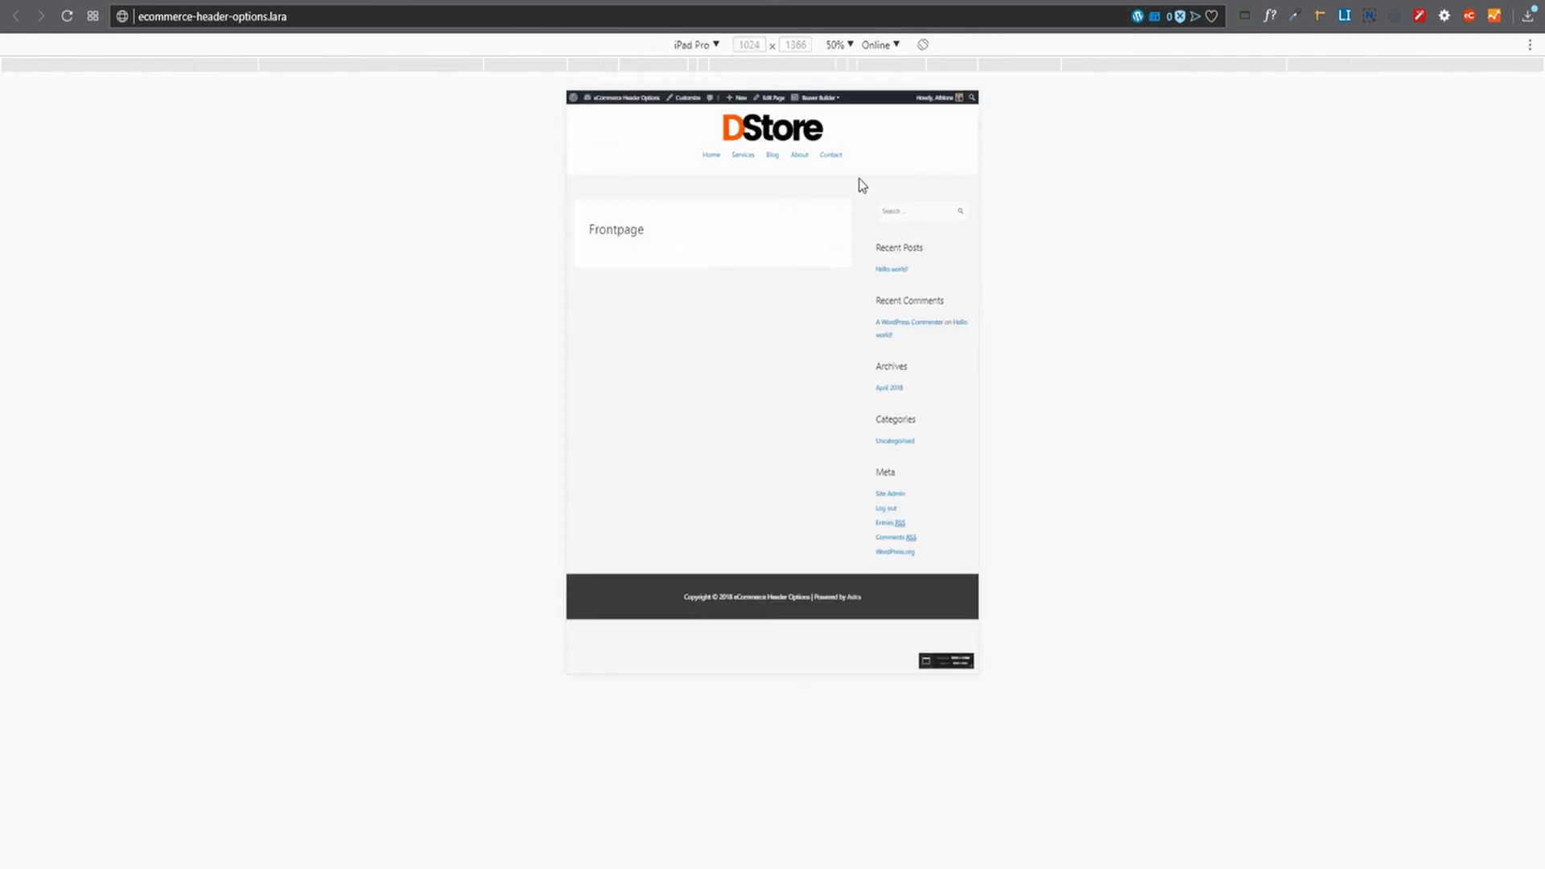